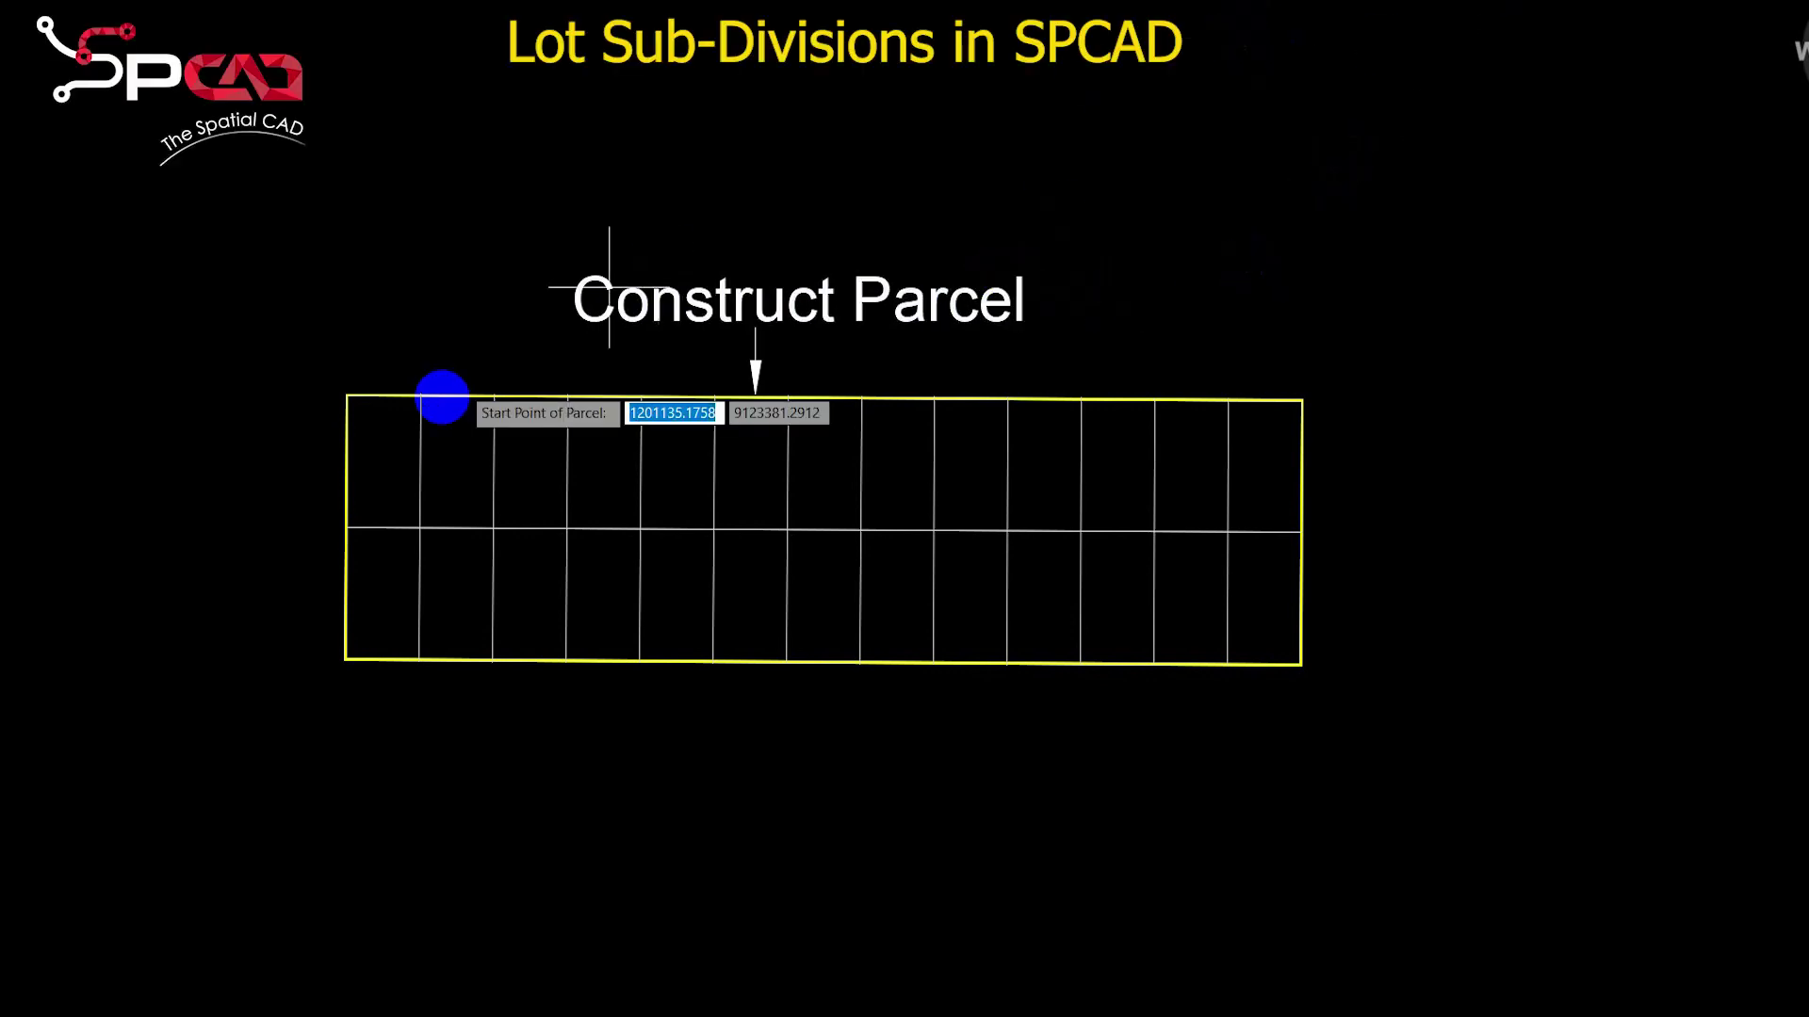
Step: Construct a parcel boundary around the rectangular lot grid by clicking its corners
click(267, 479)
click(1353, 585)
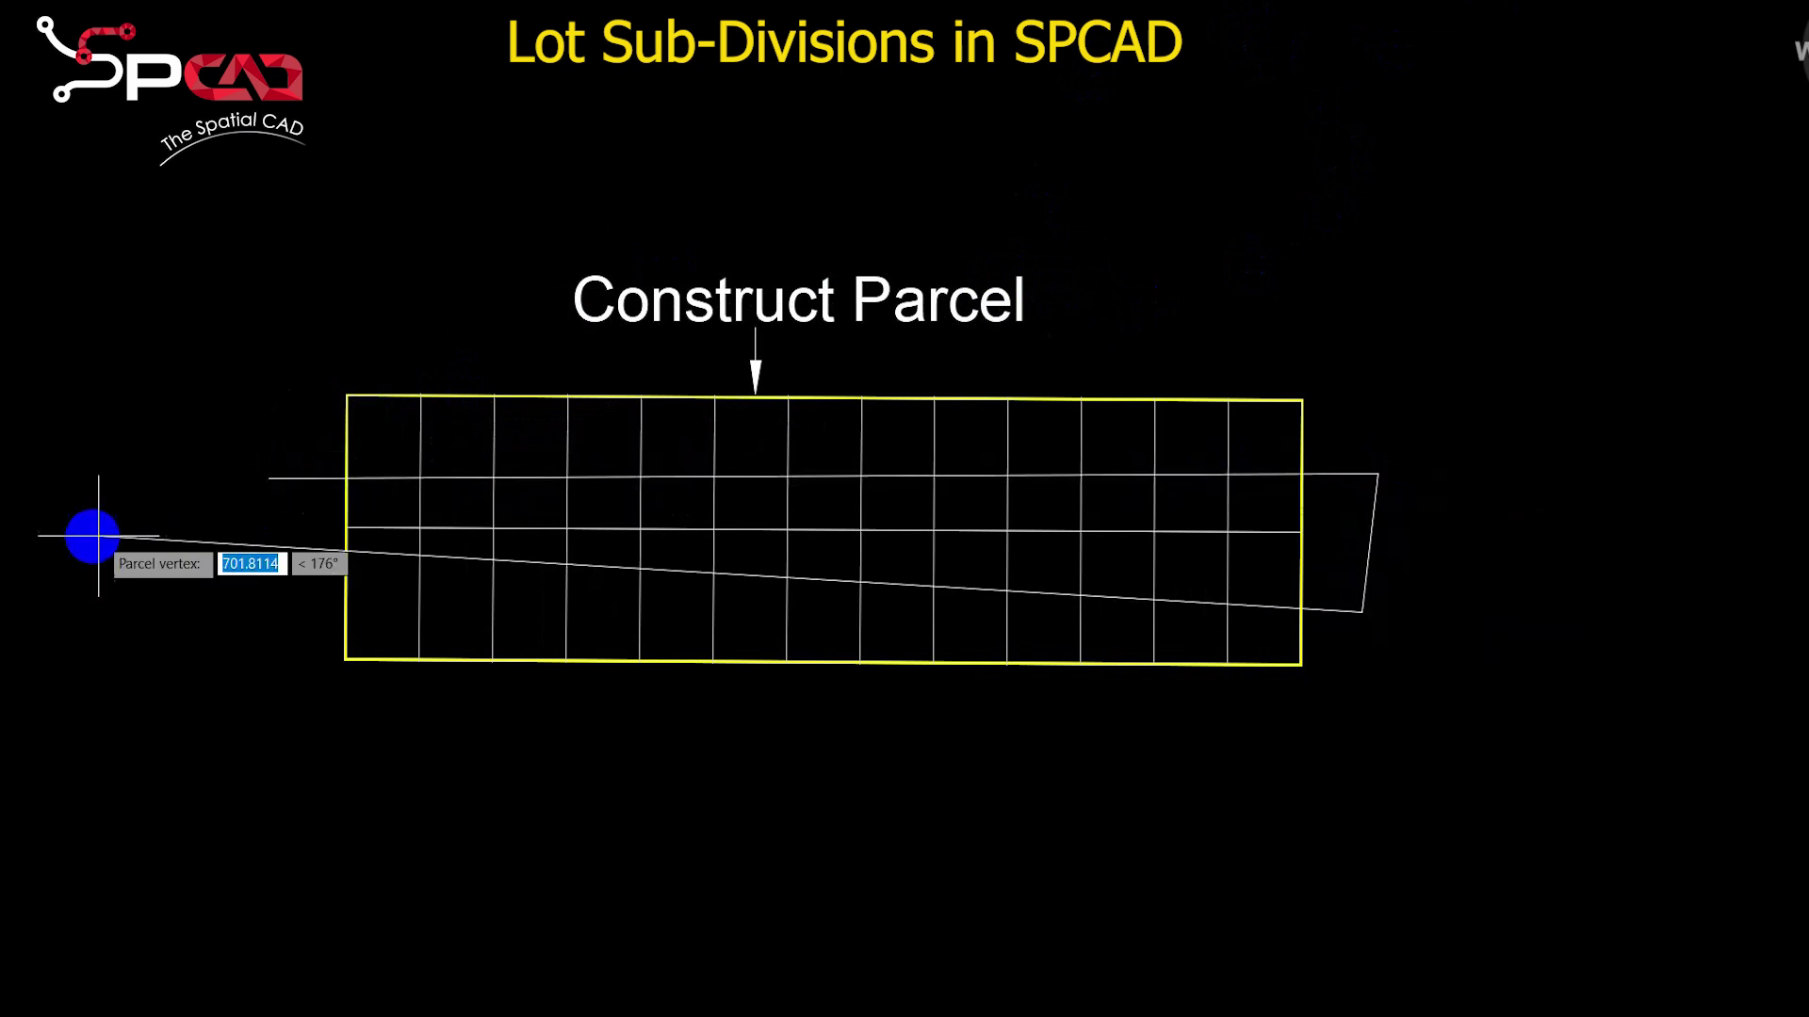
click(117, 612)
key(Return)
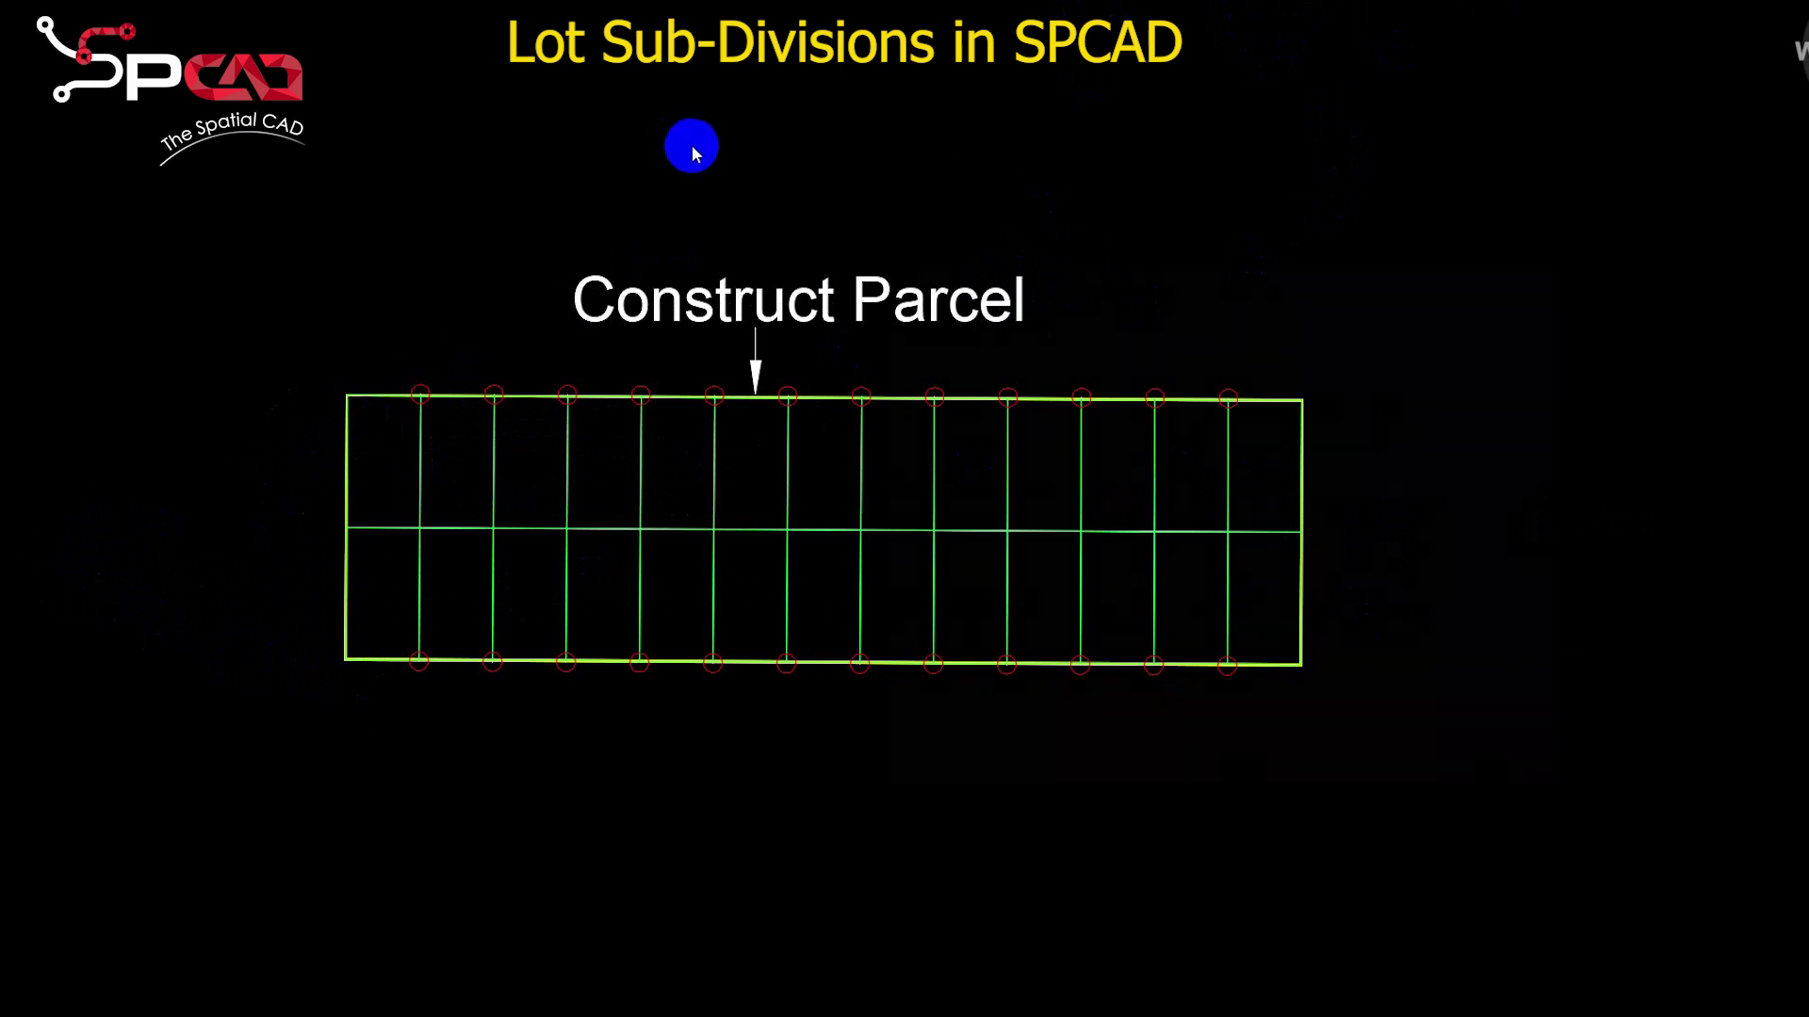
right_click(683, 143)
Step: Set the parcel annotation start number to 1 and area units to Square Meter
key(BackSpace)
key(BackSpace)
text(1)
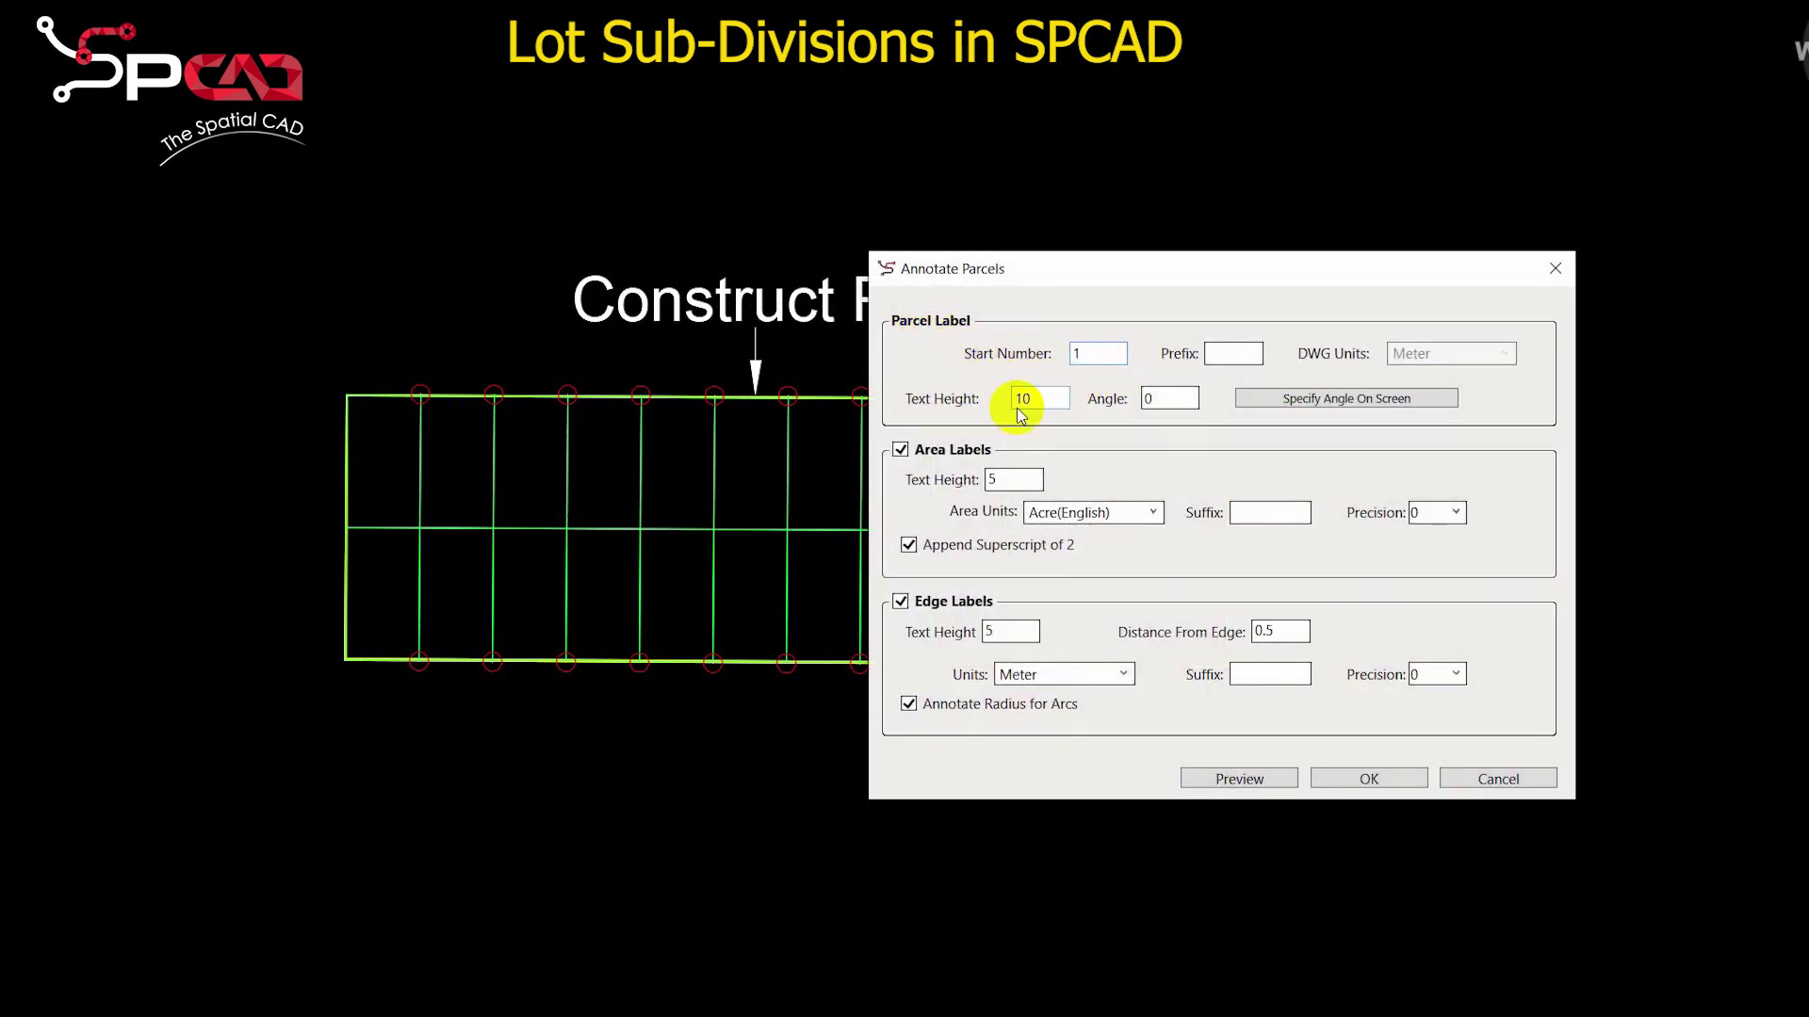
click(1074, 518)
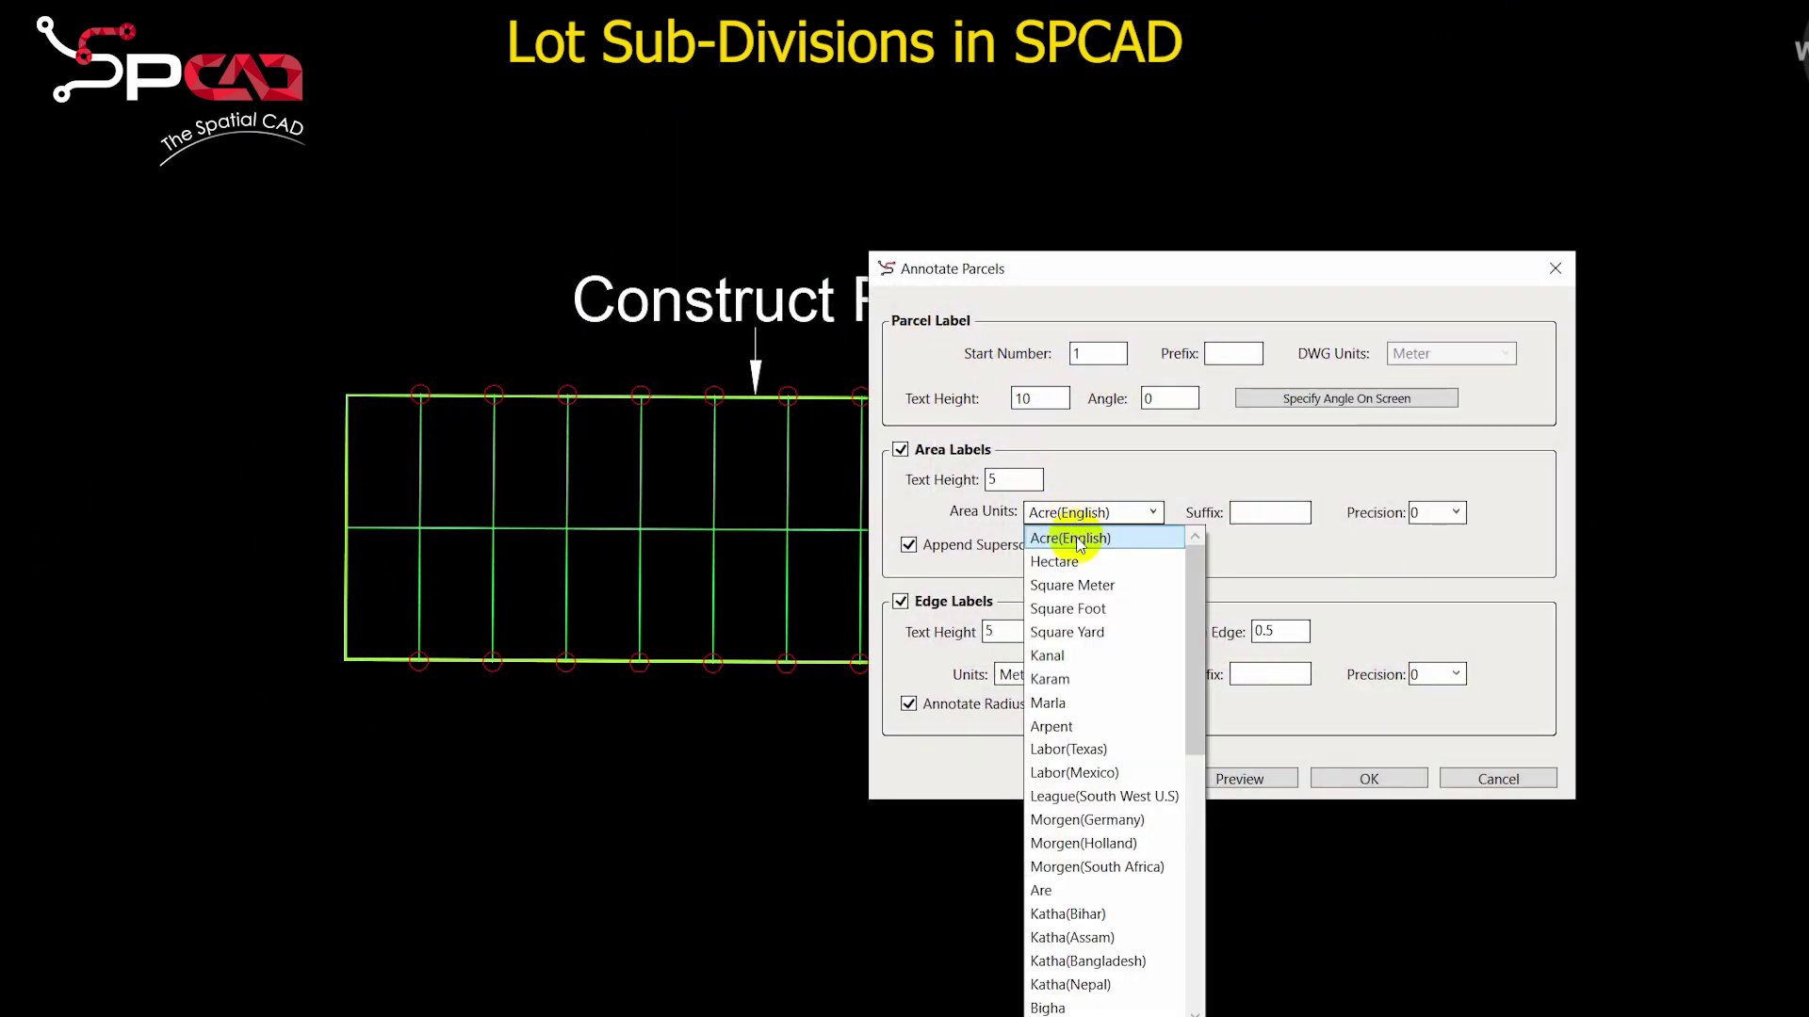
click(1088, 589)
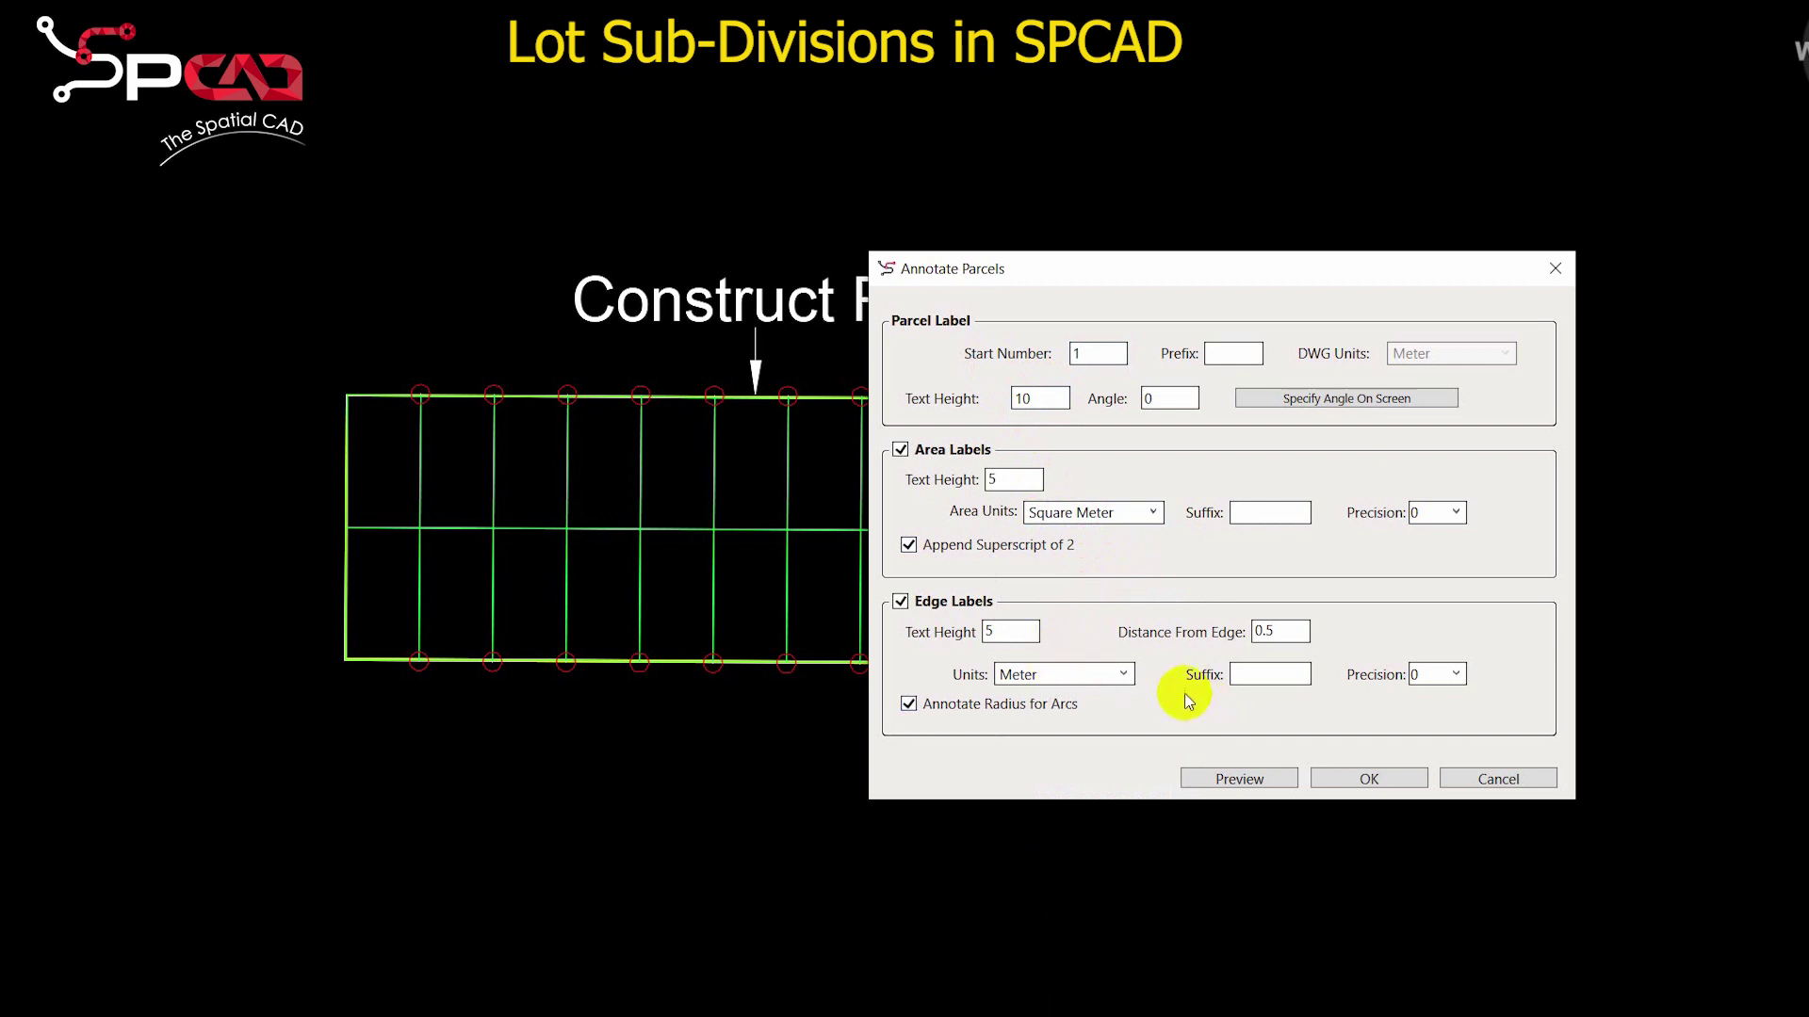
click(1397, 776)
Step: Outline the grid with a four-corner fence to label lots 1–26
click(269, 460)
click(1400, 465)
click(1383, 570)
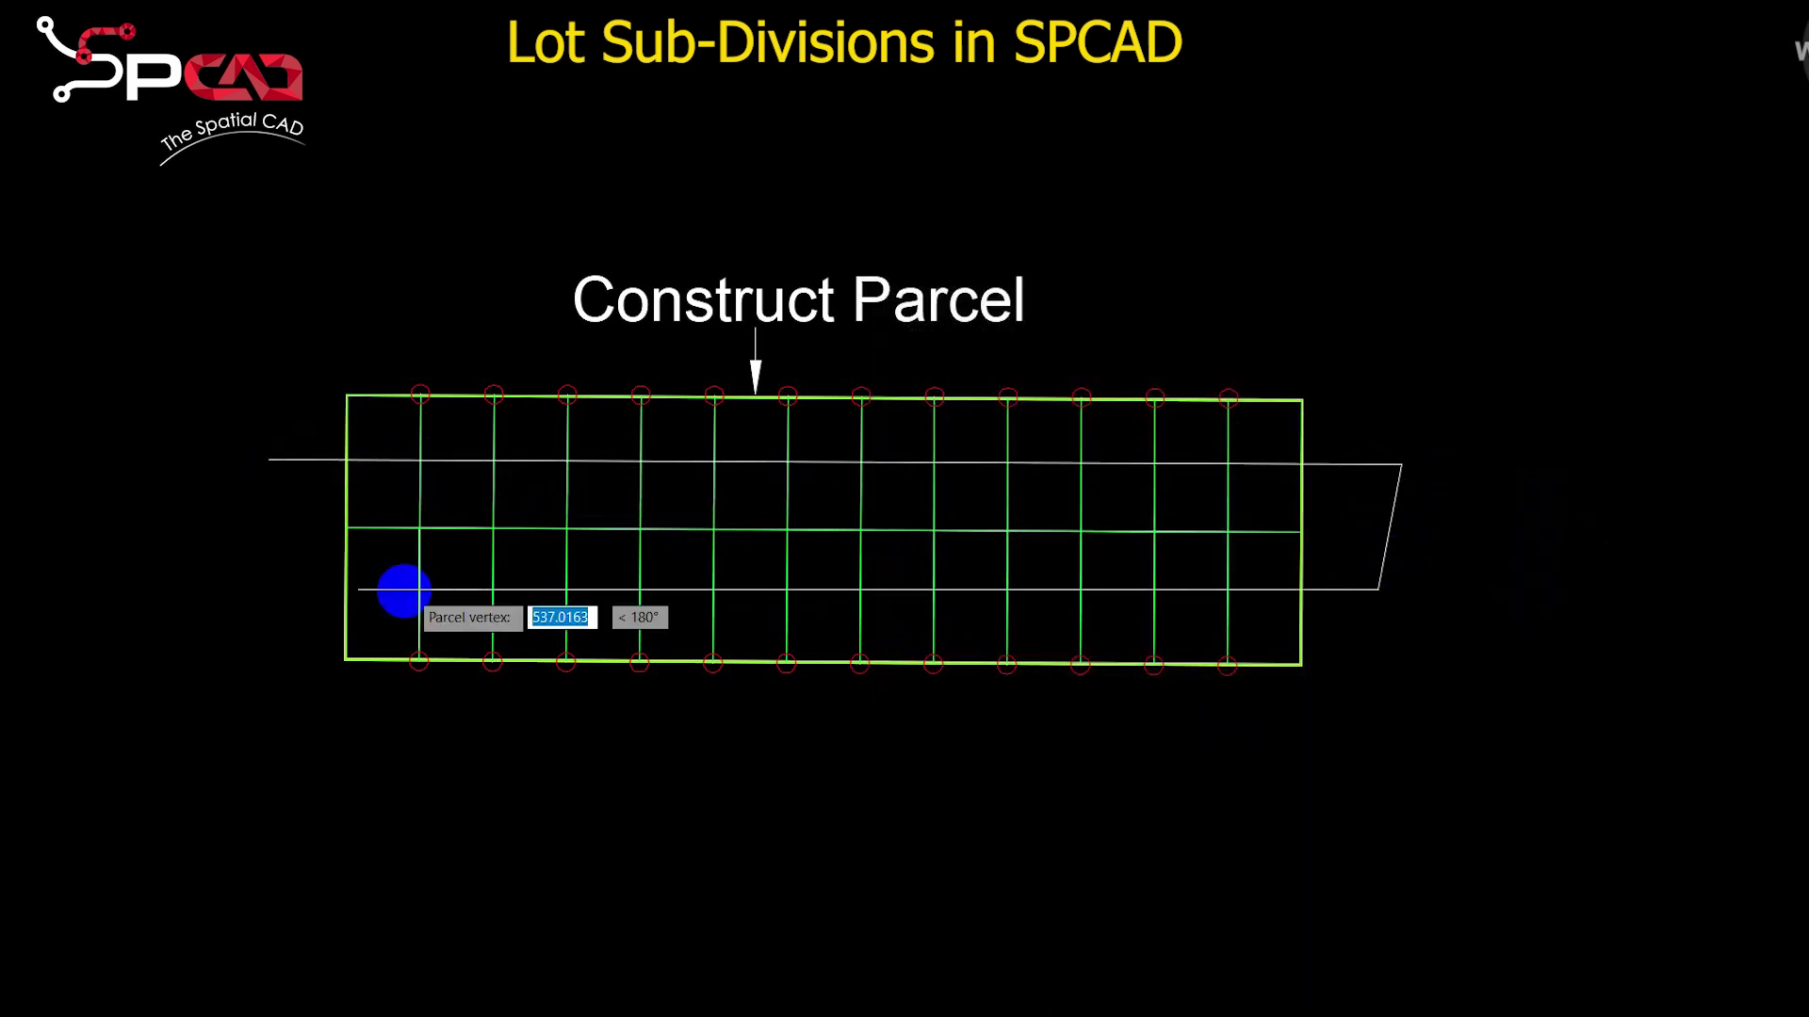
click(233, 600)
key(Return)
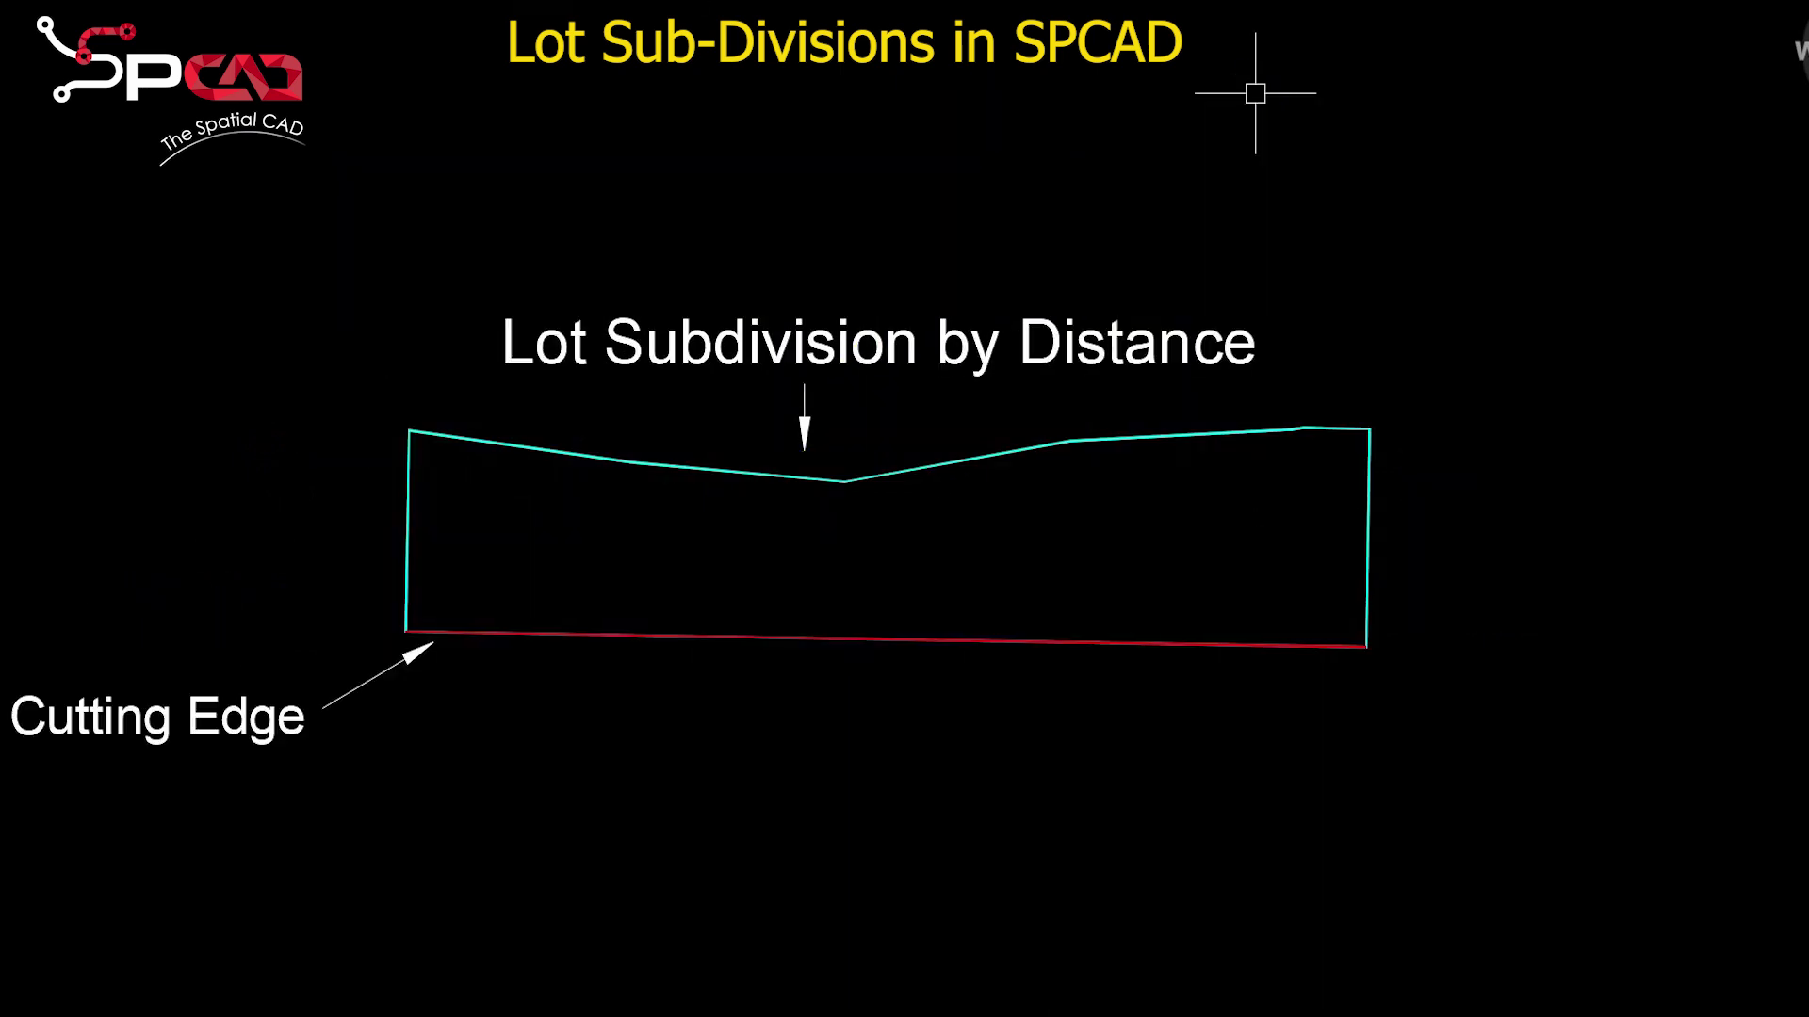
Step: Split the curved-top lot along the red edge into equal-part lots 27–31 and label them
click(1030, 445)
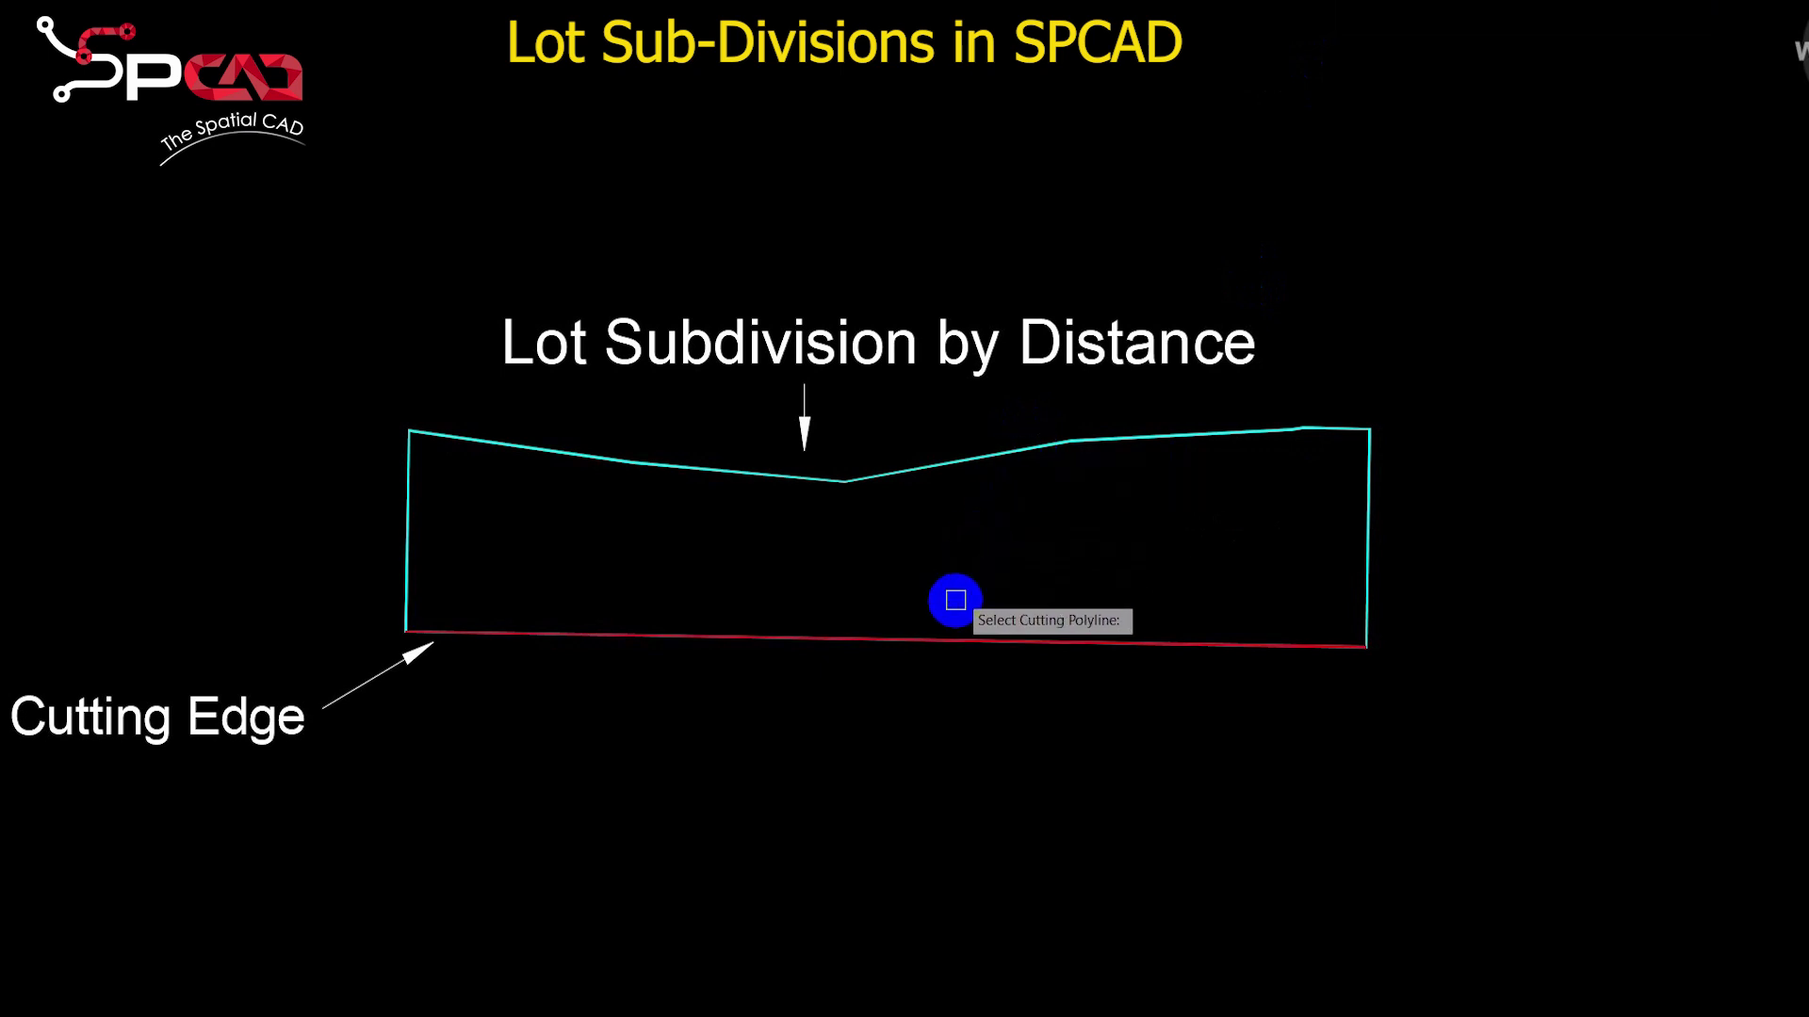
click(942, 638)
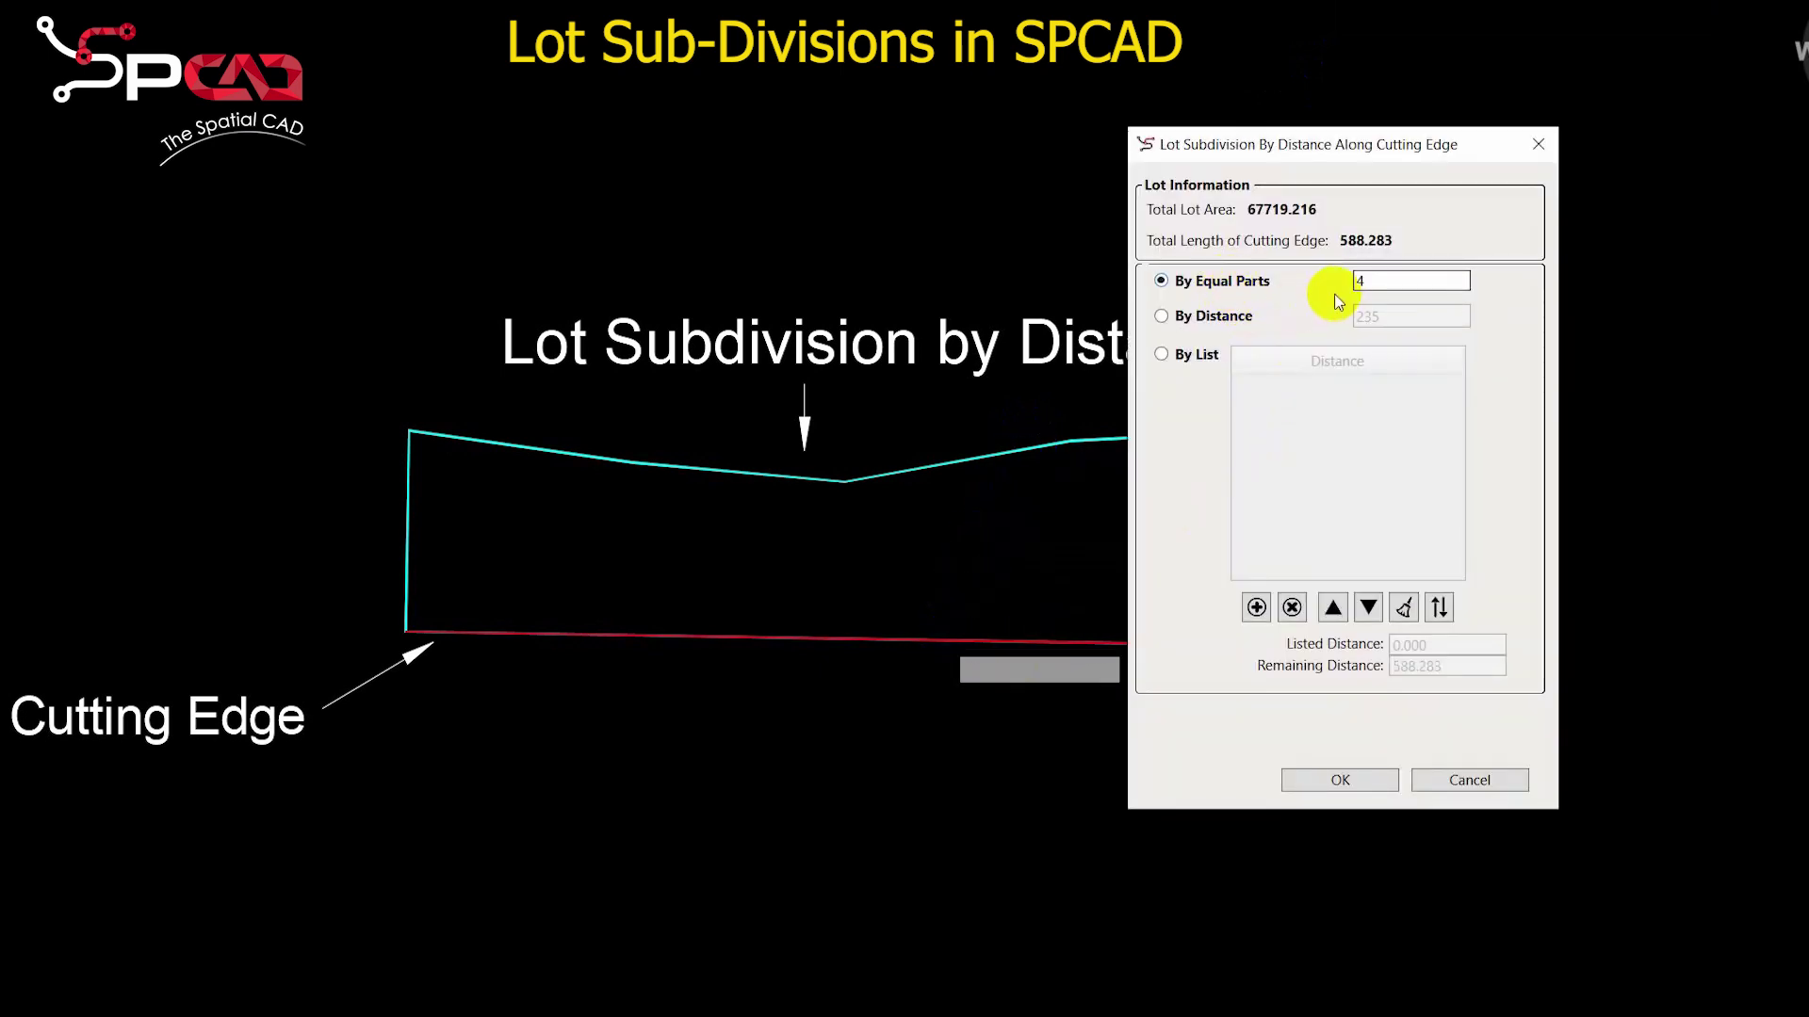
click(1368, 851)
click(1341, 781)
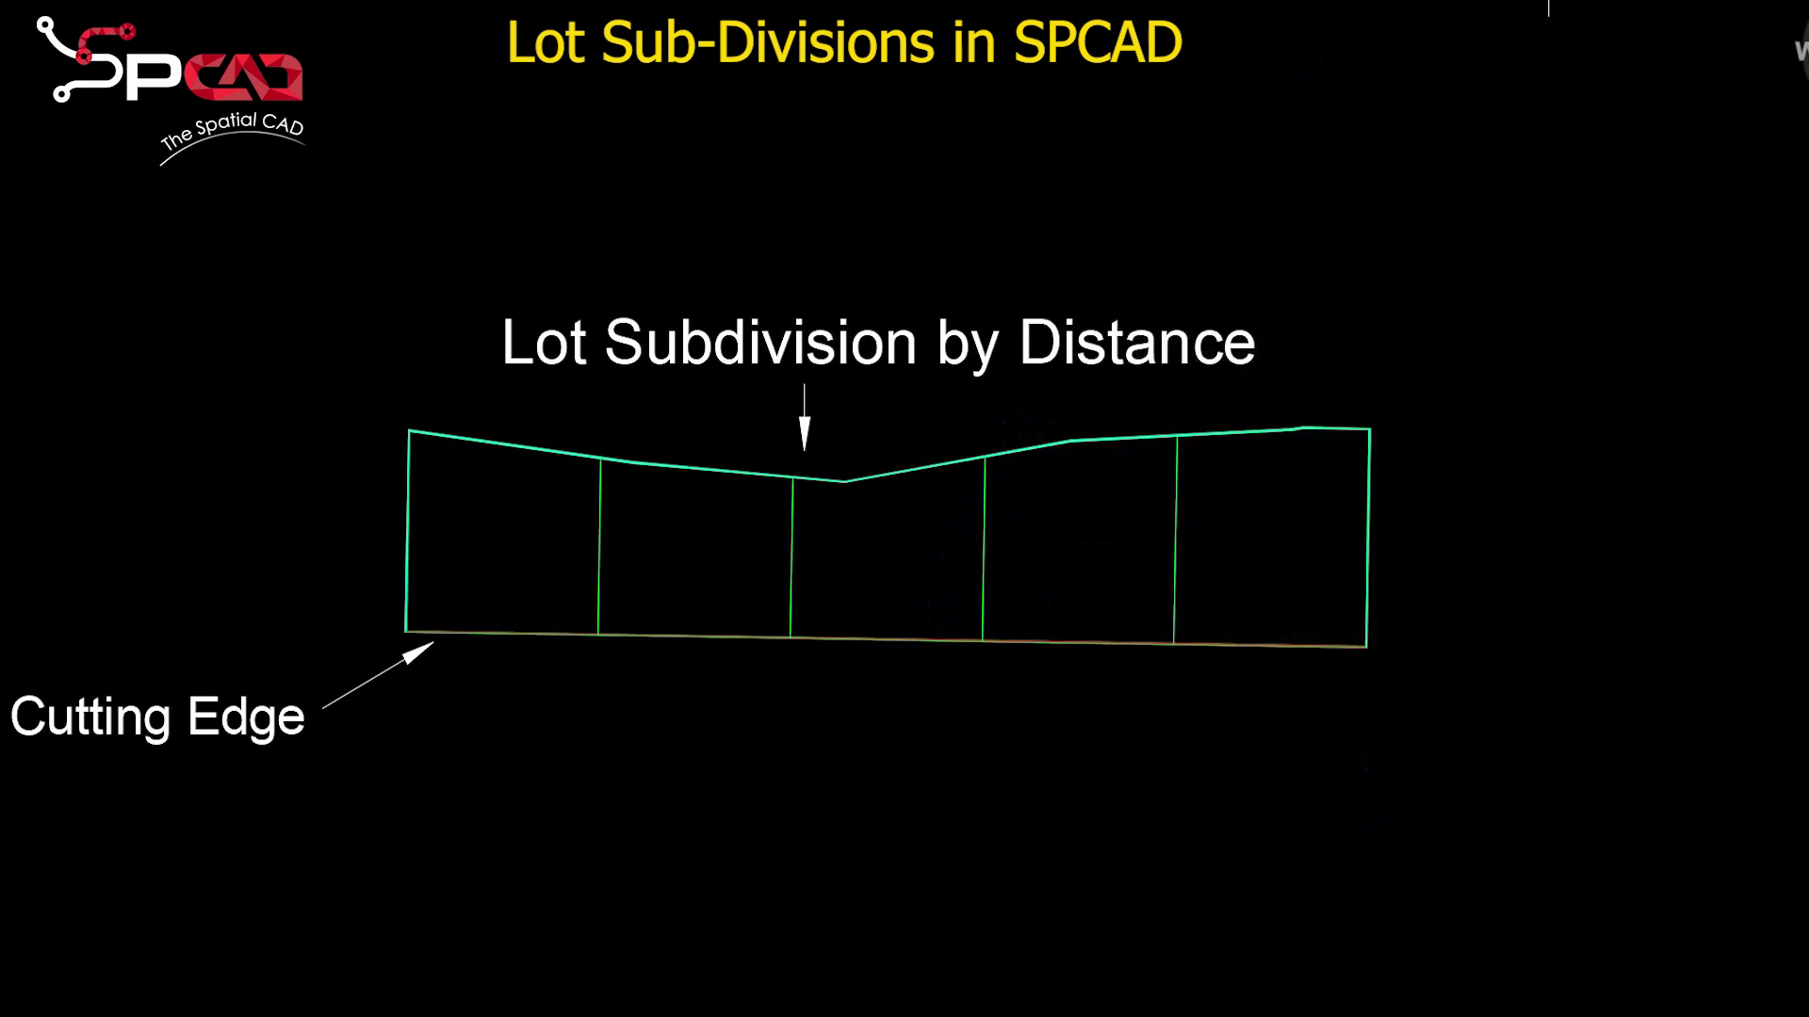
click(1421, 557)
click(277, 540)
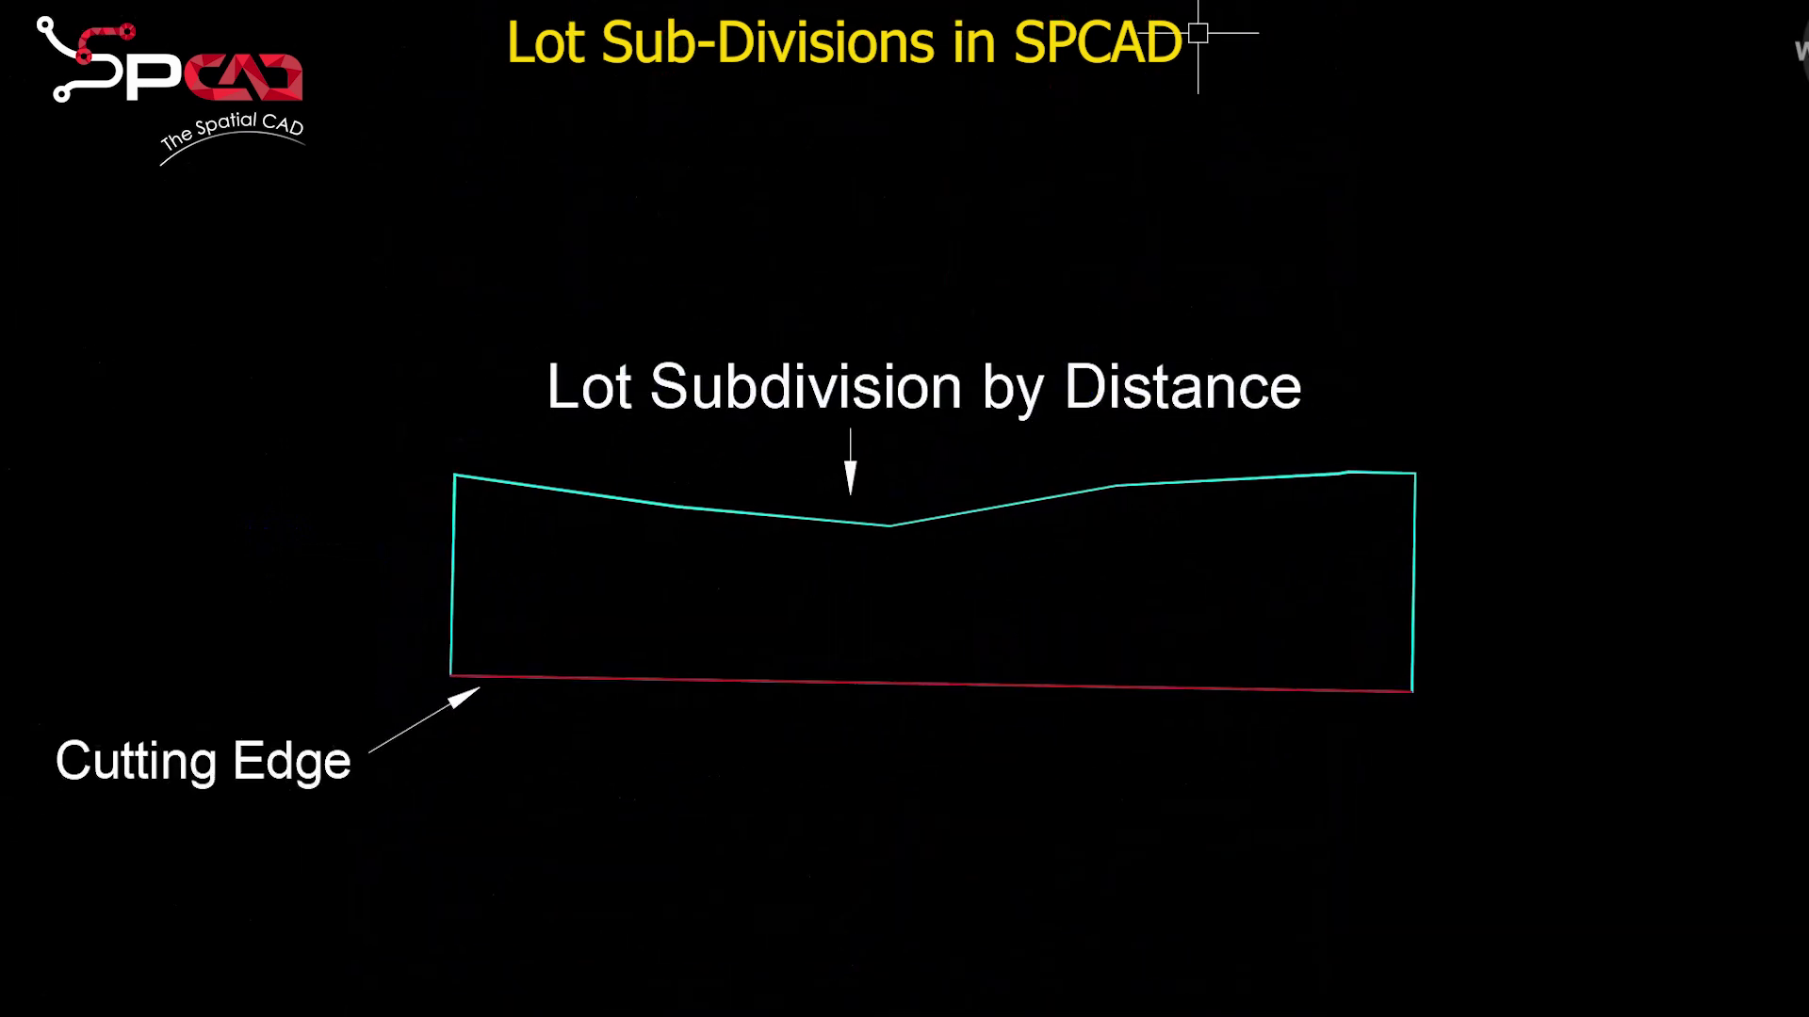
Step: Re-split the curved-top lot along the cutting edge at 100-unit spacing
click(1196, 482)
click(1144, 681)
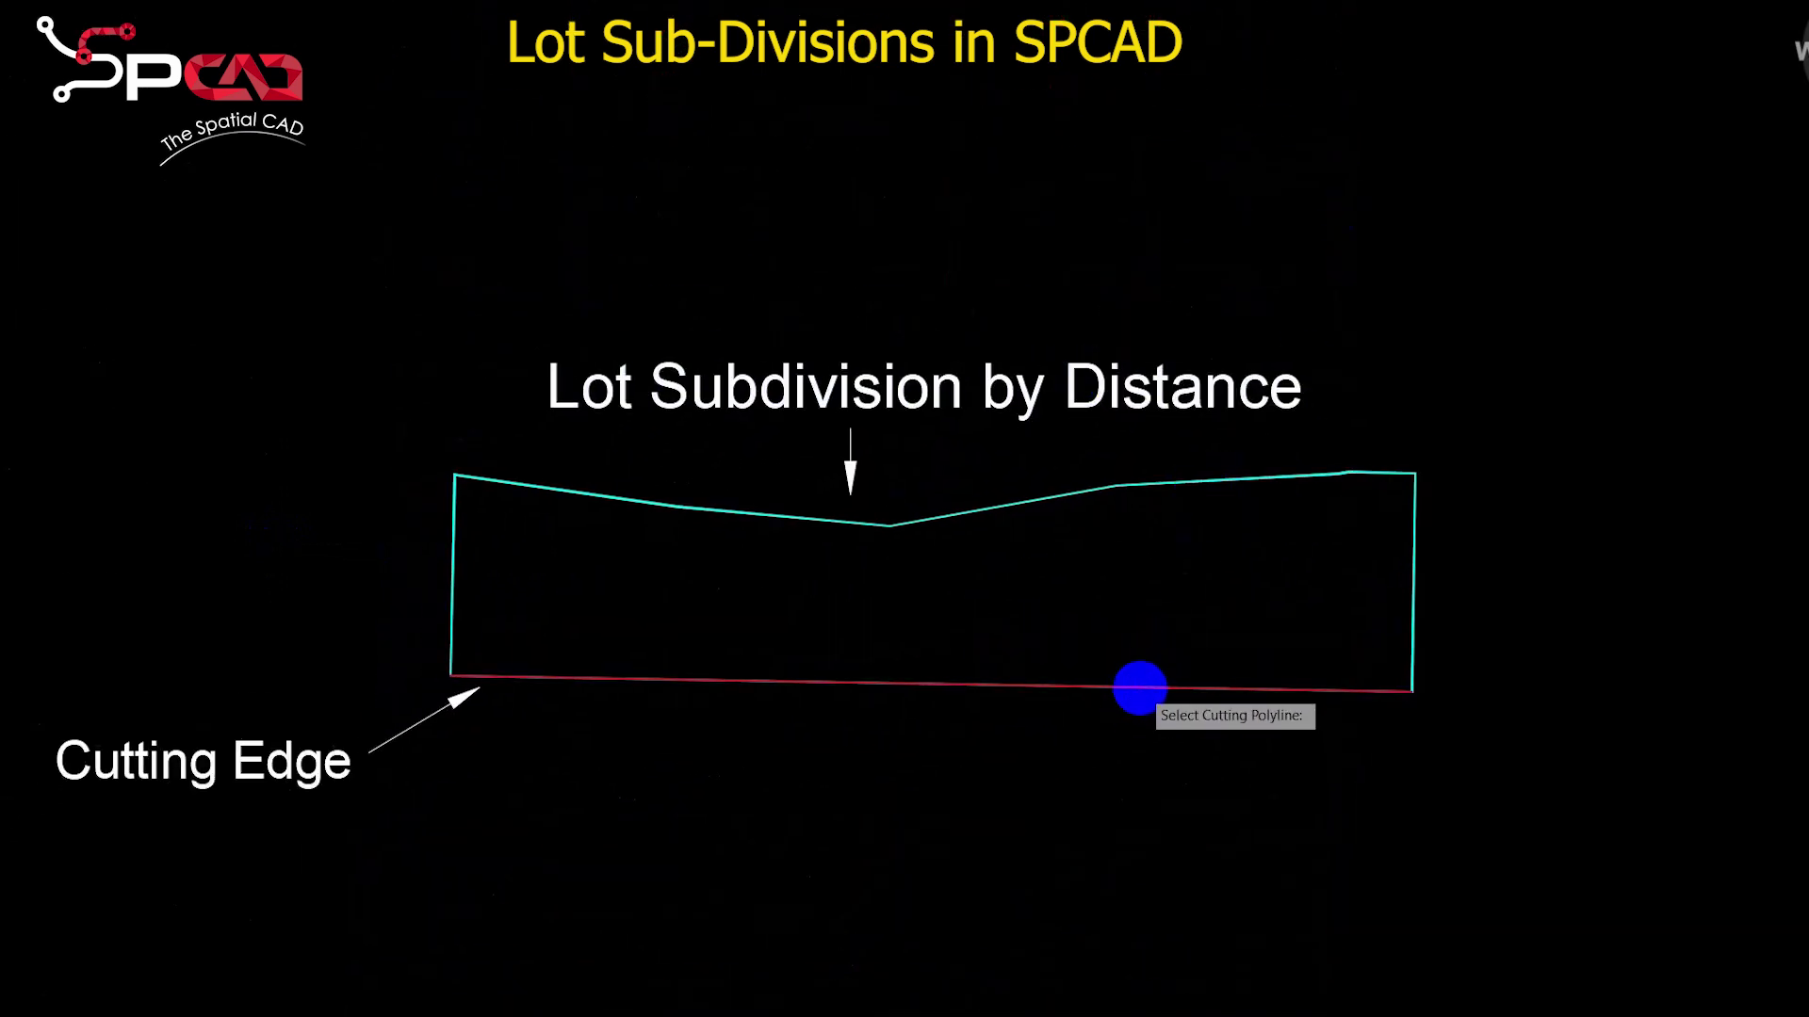
drag(1378, 317, 1278, 329)
text(100)
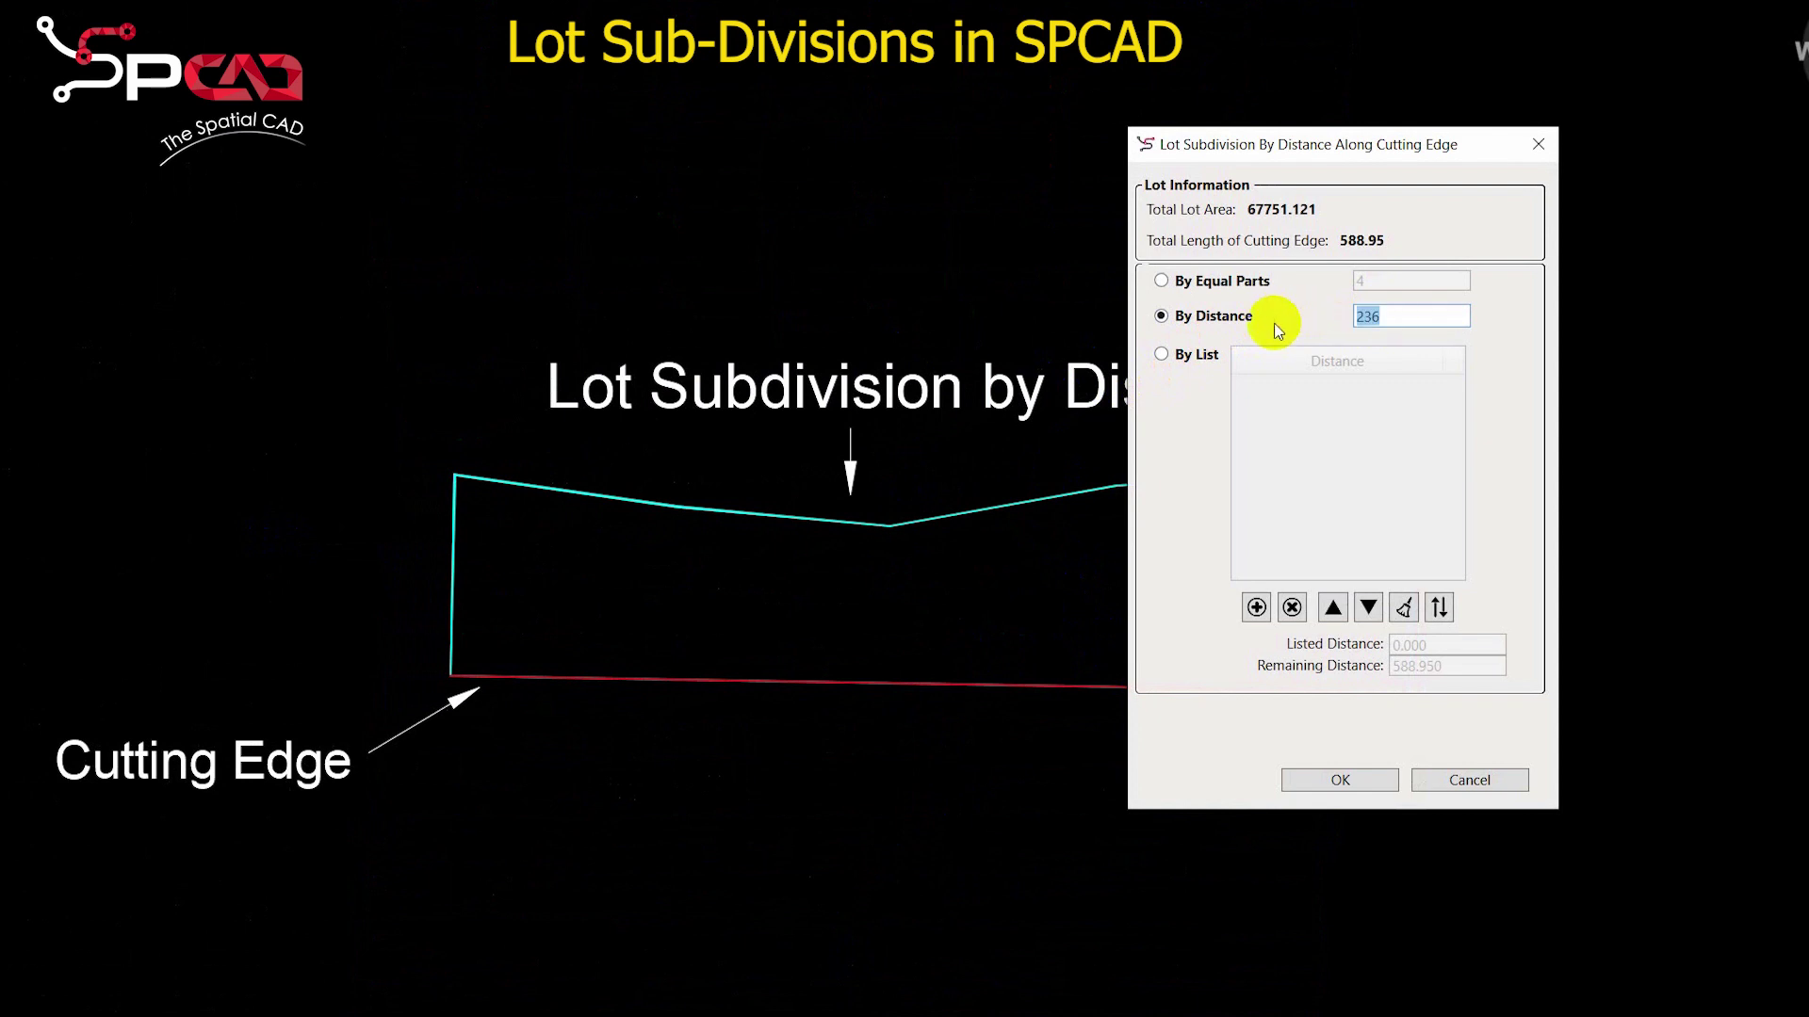
click(1316, 782)
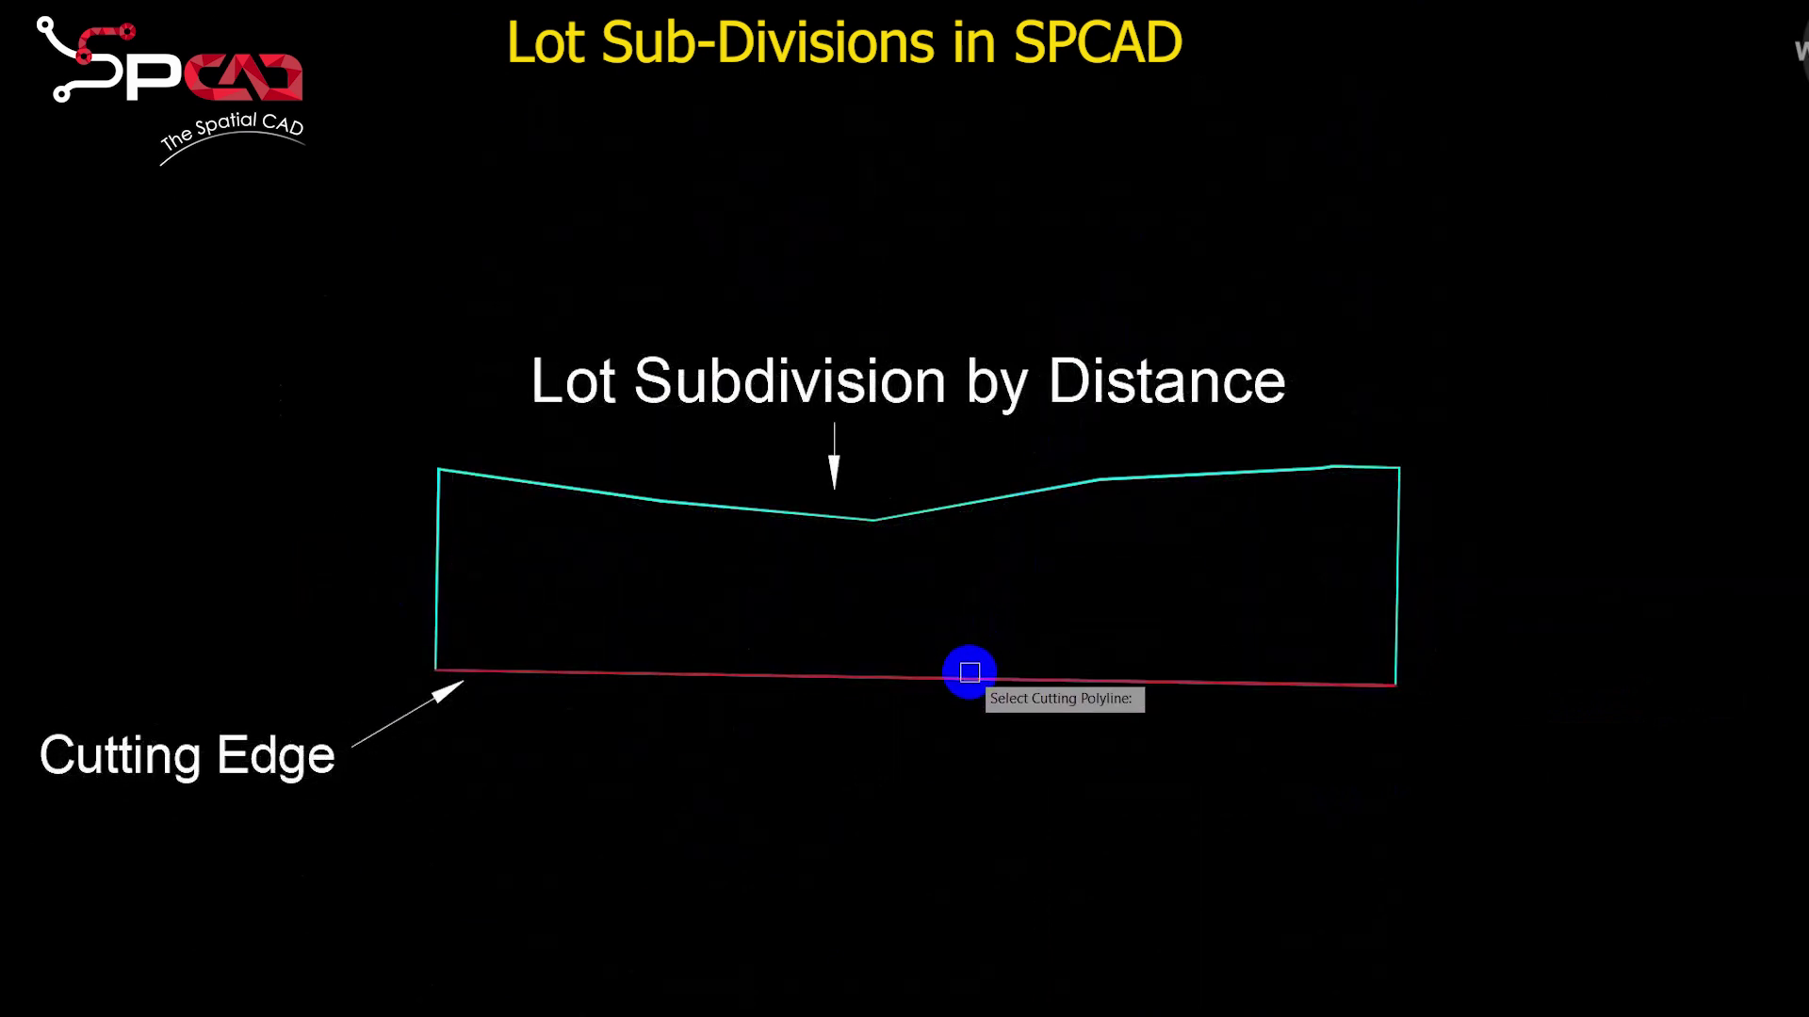
Step: Split the lot By List with distances 100, 150, 100, 100 along the cutting edge
click(1192, 355)
click(1256, 607)
double_click(1284, 388)
text(1)
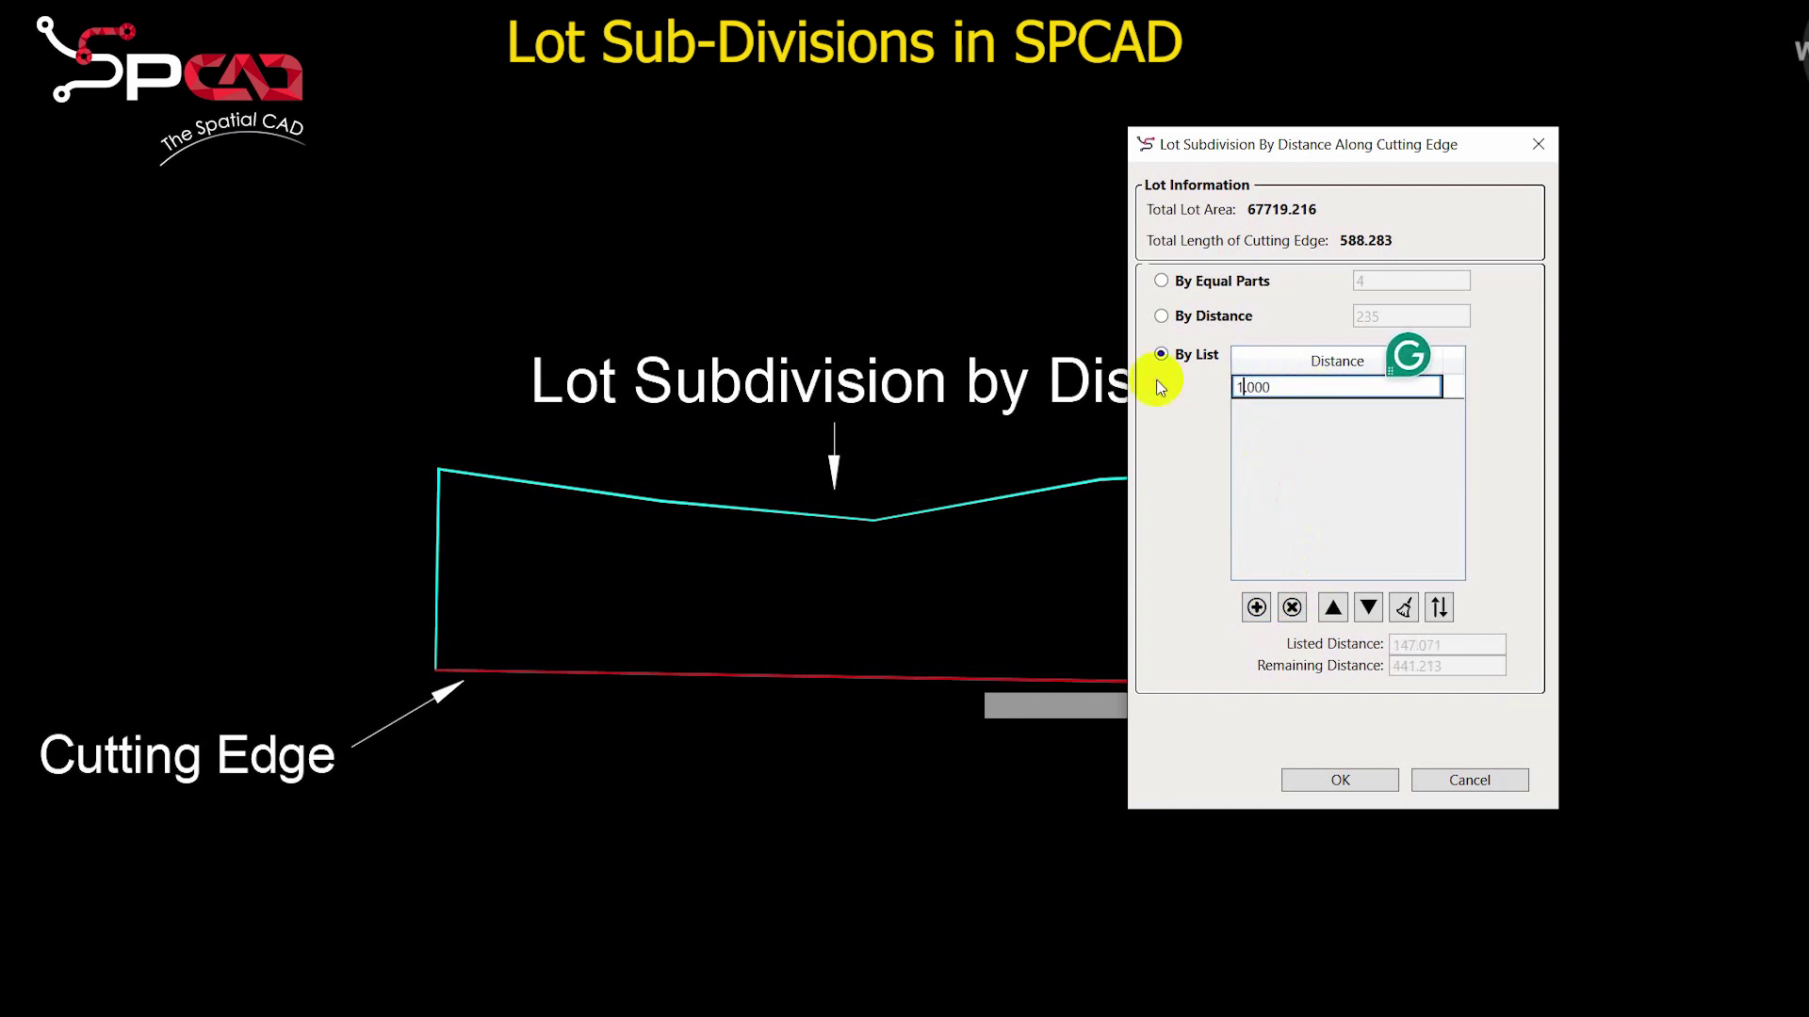
click(1256, 607)
click(1256, 607)
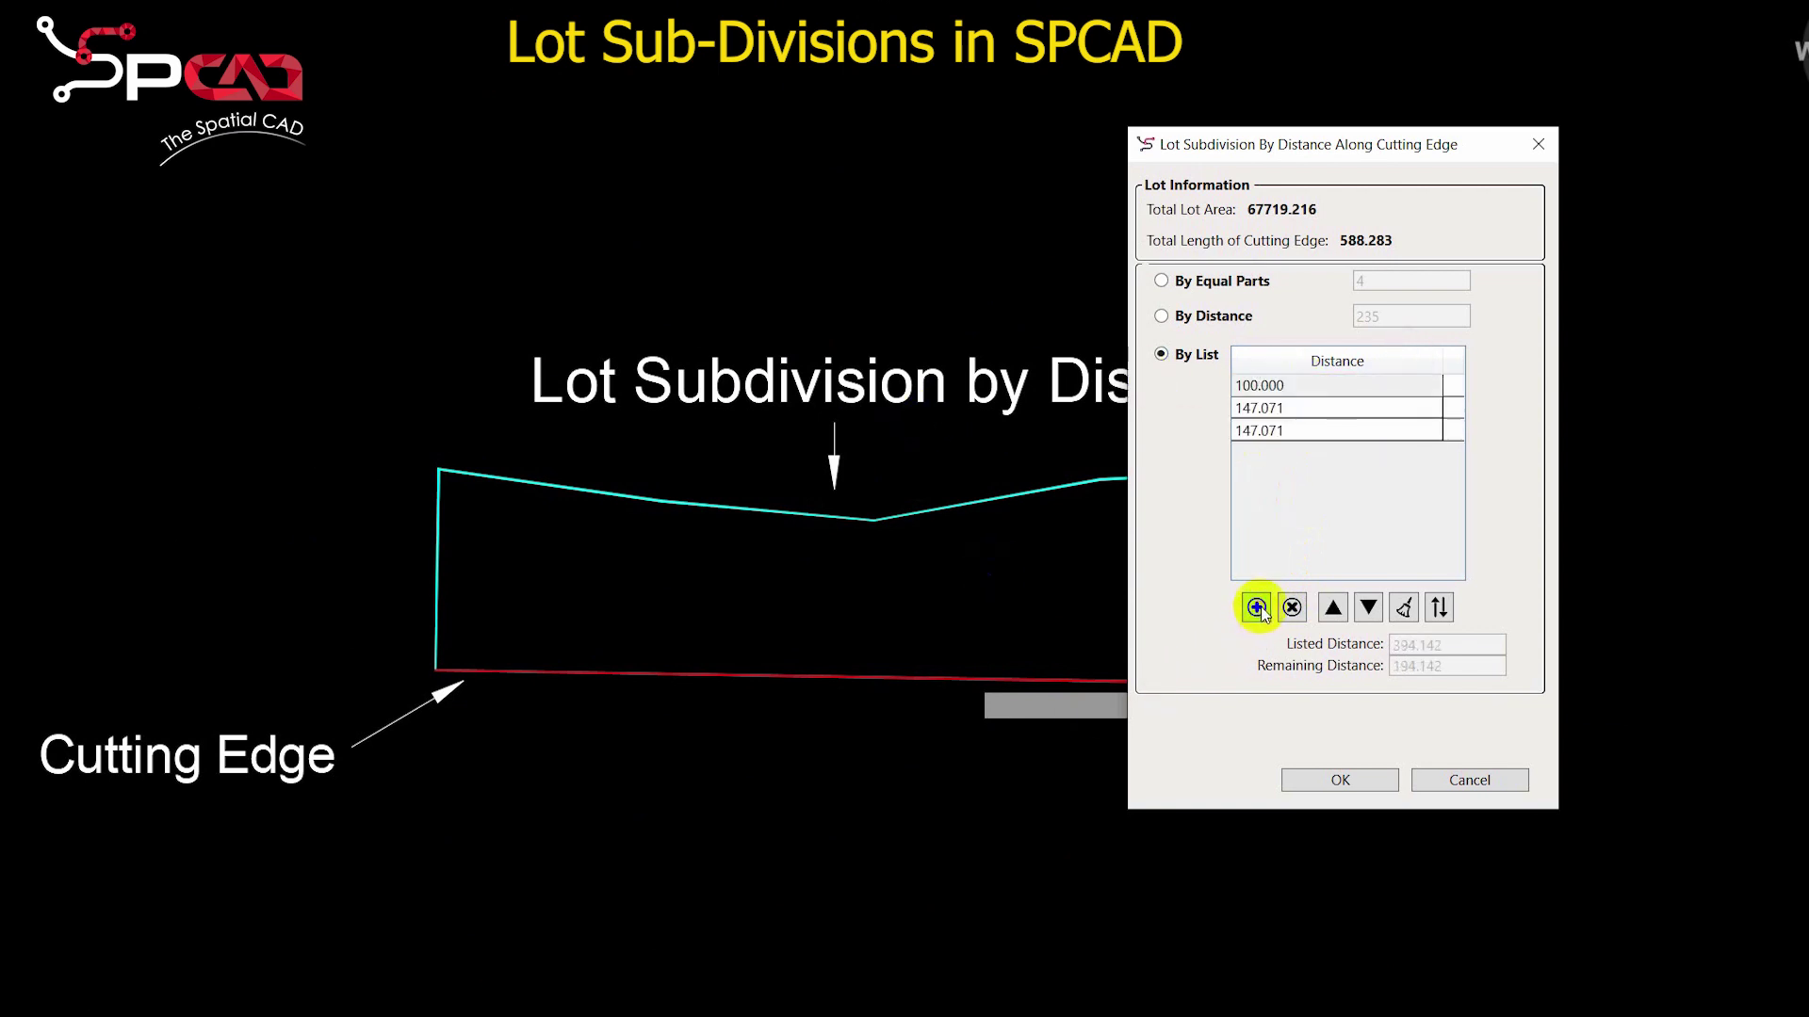
click(1281, 407)
text(150.000)
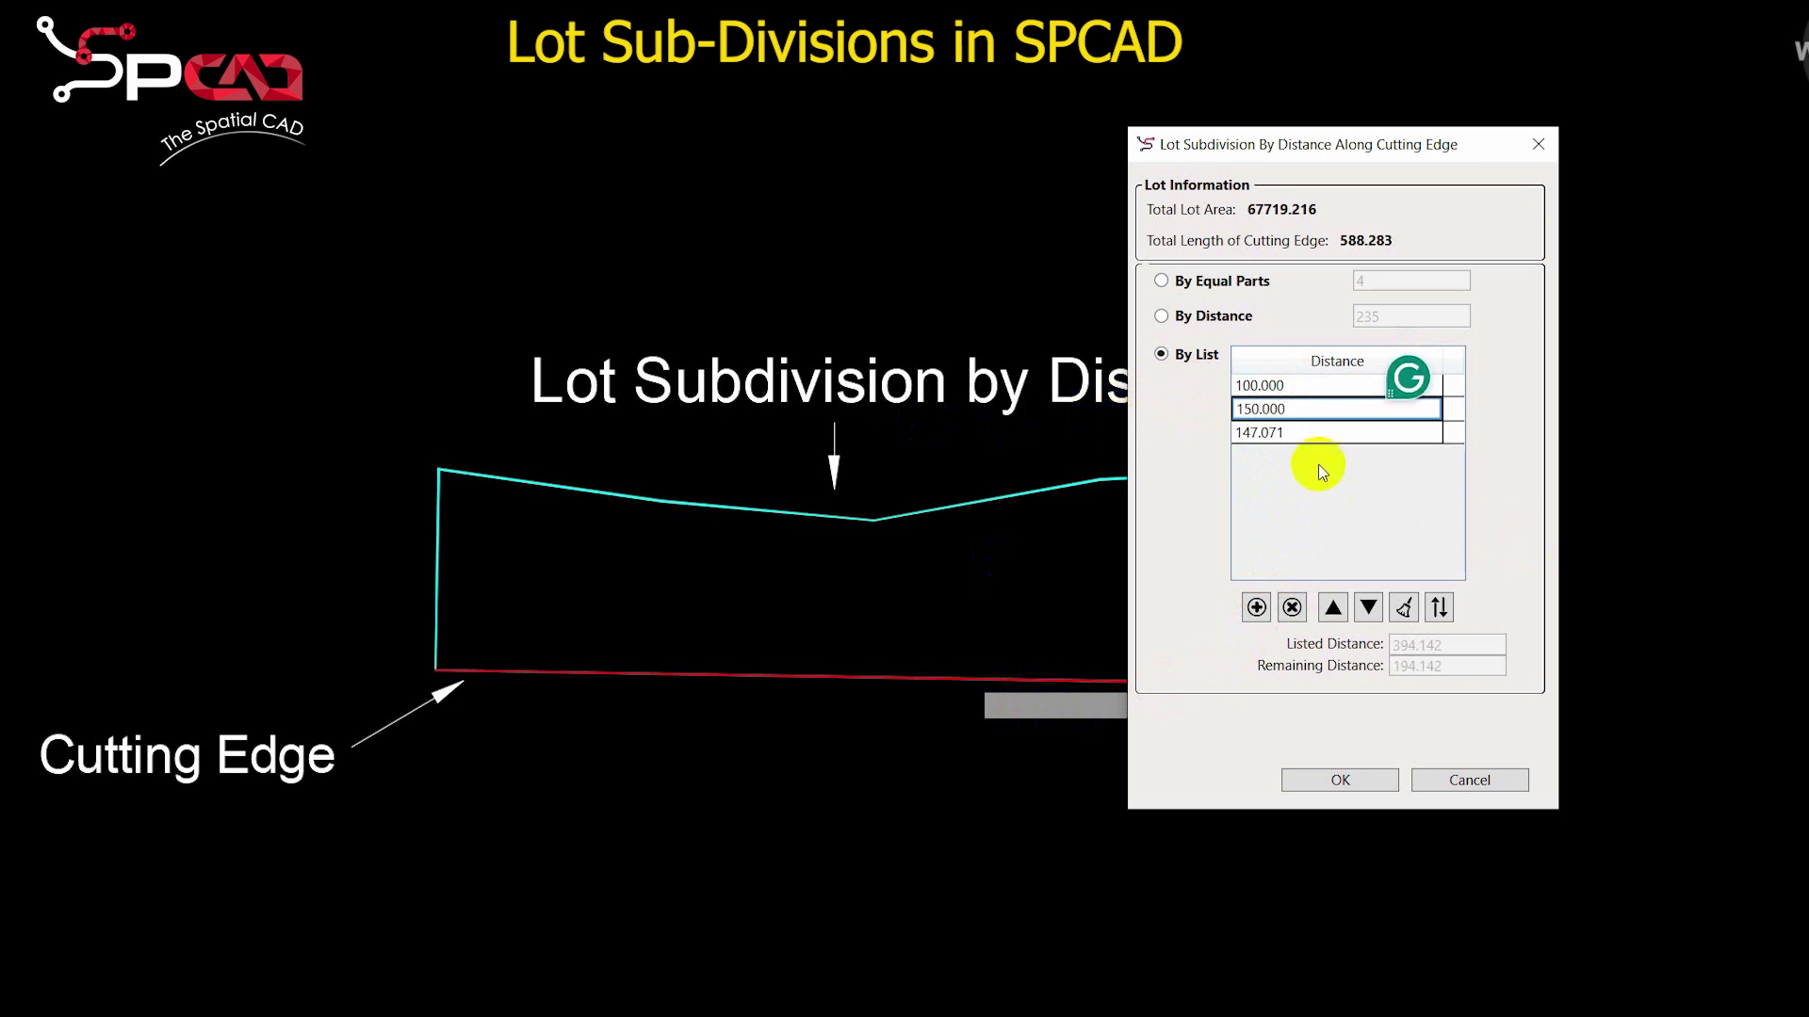
click(1286, 433)
text(00.000)
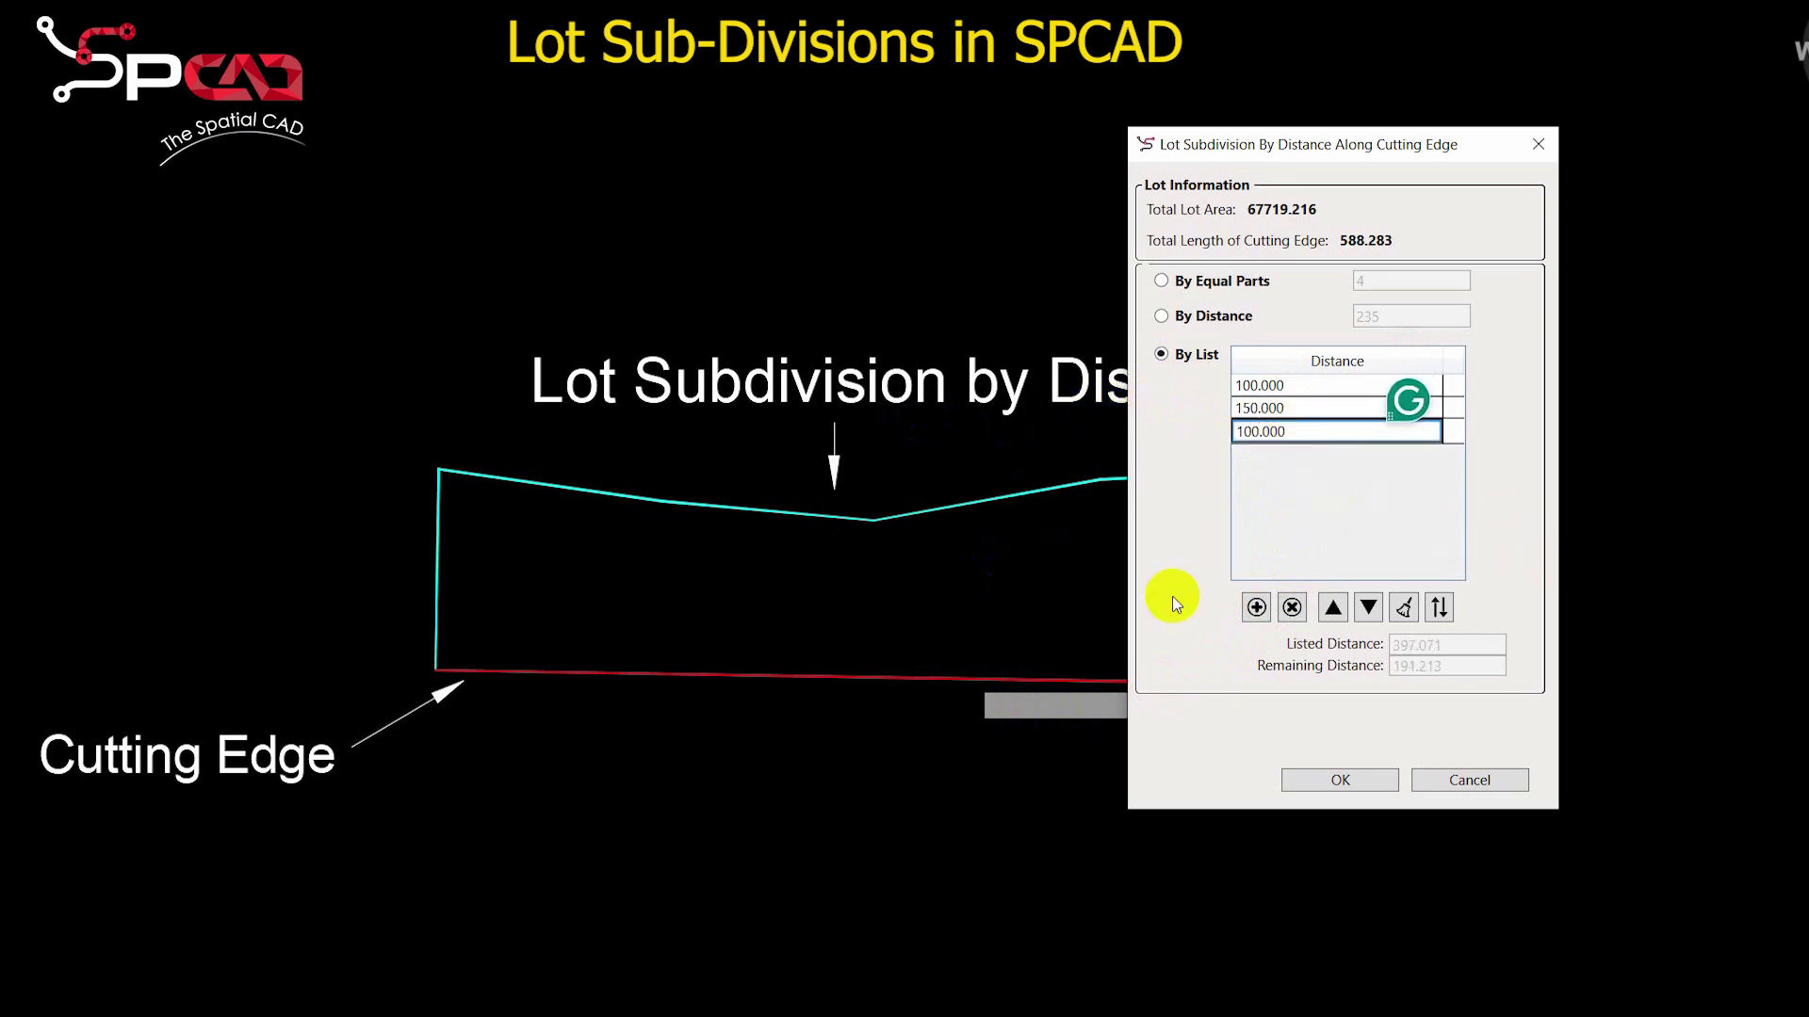
click(1256, 607)
click(1290, 454)
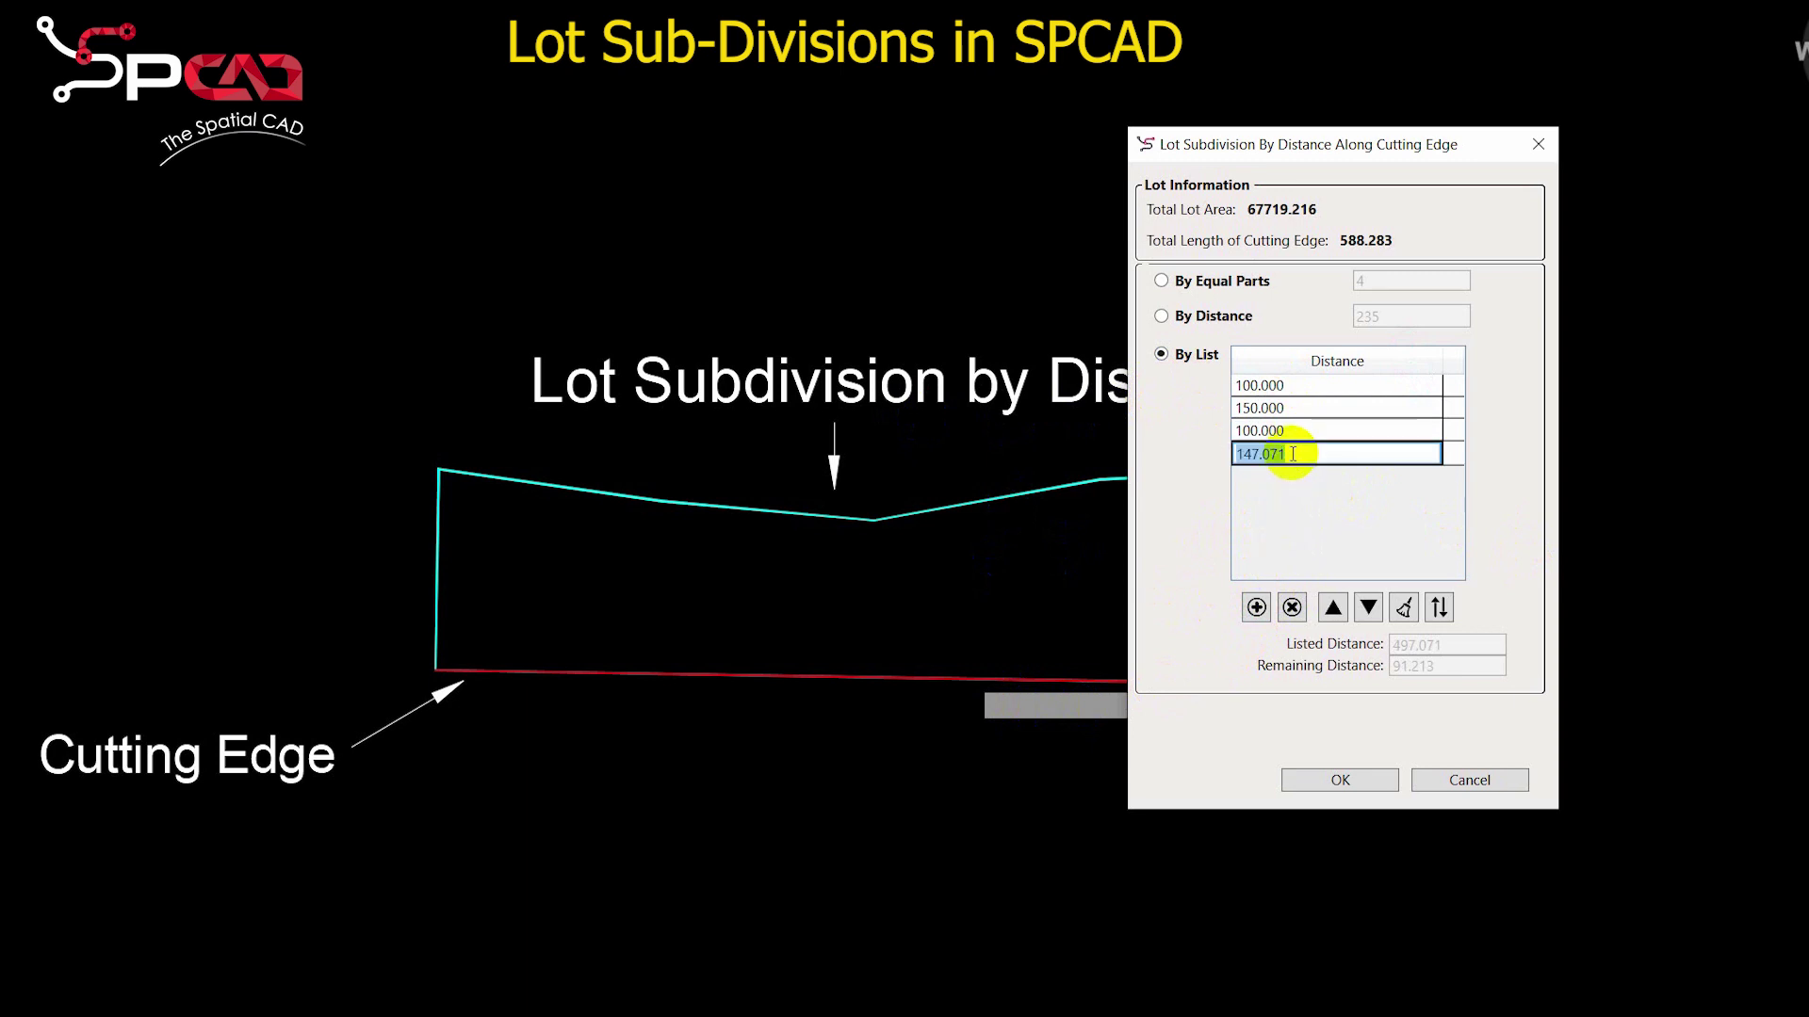
text(00.000)
click(1340, 780)
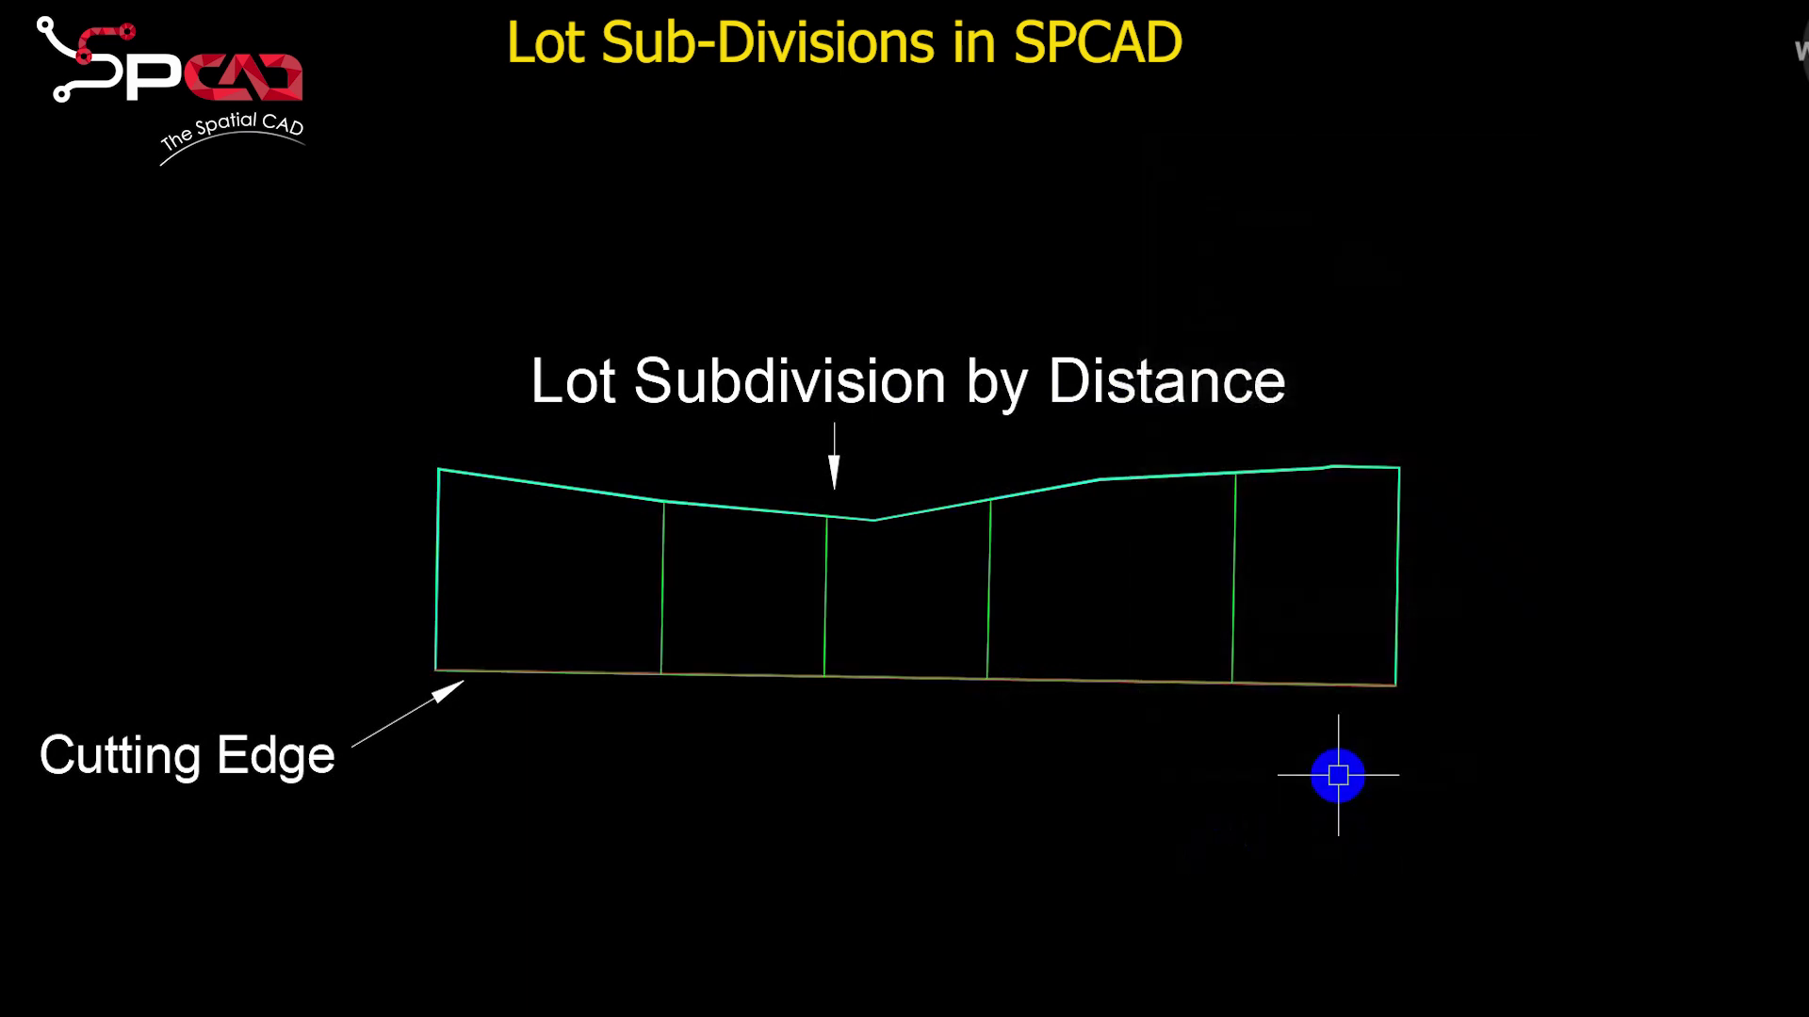
Step: Label the new lots 38–42 with their areas and edge lengths
click(282, 606)
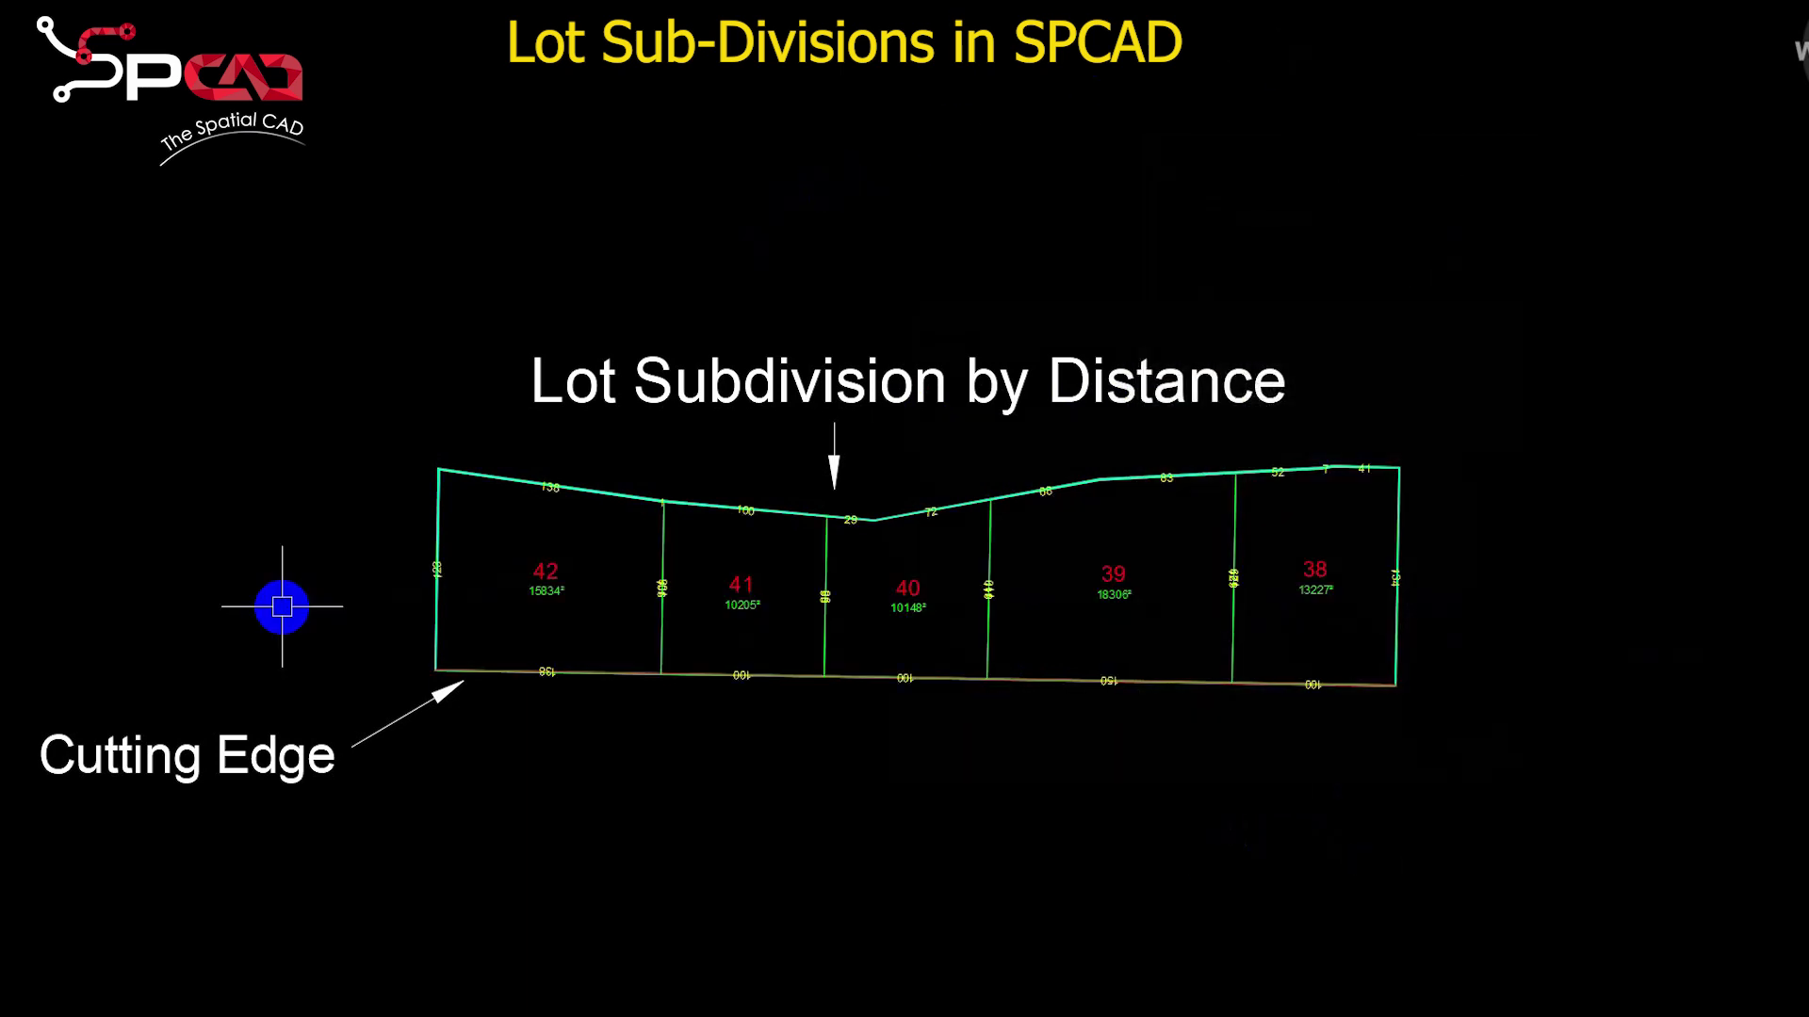
scroll(1130, 731, up, 2)
scroll(1233, 719, up, 2)
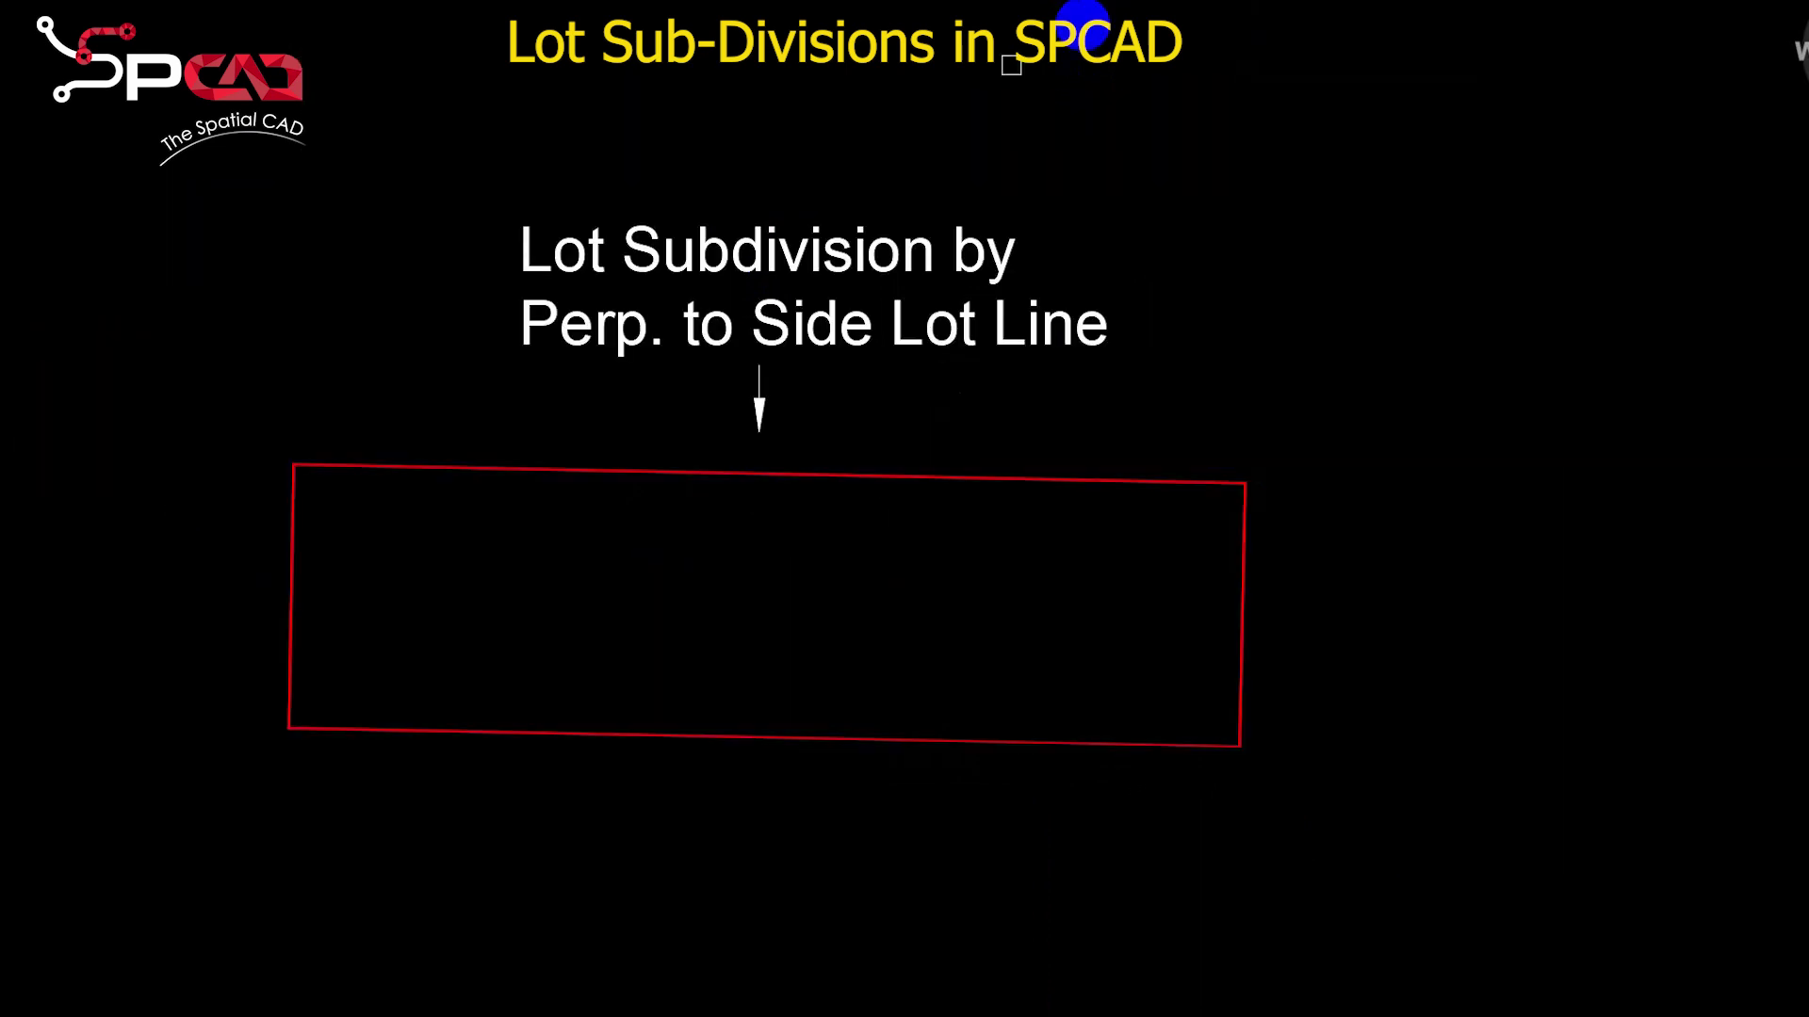
Step: Divide the rectangular lot along its left side line into 10 equal parcels per side
click(436, 469)
click(293, 465)
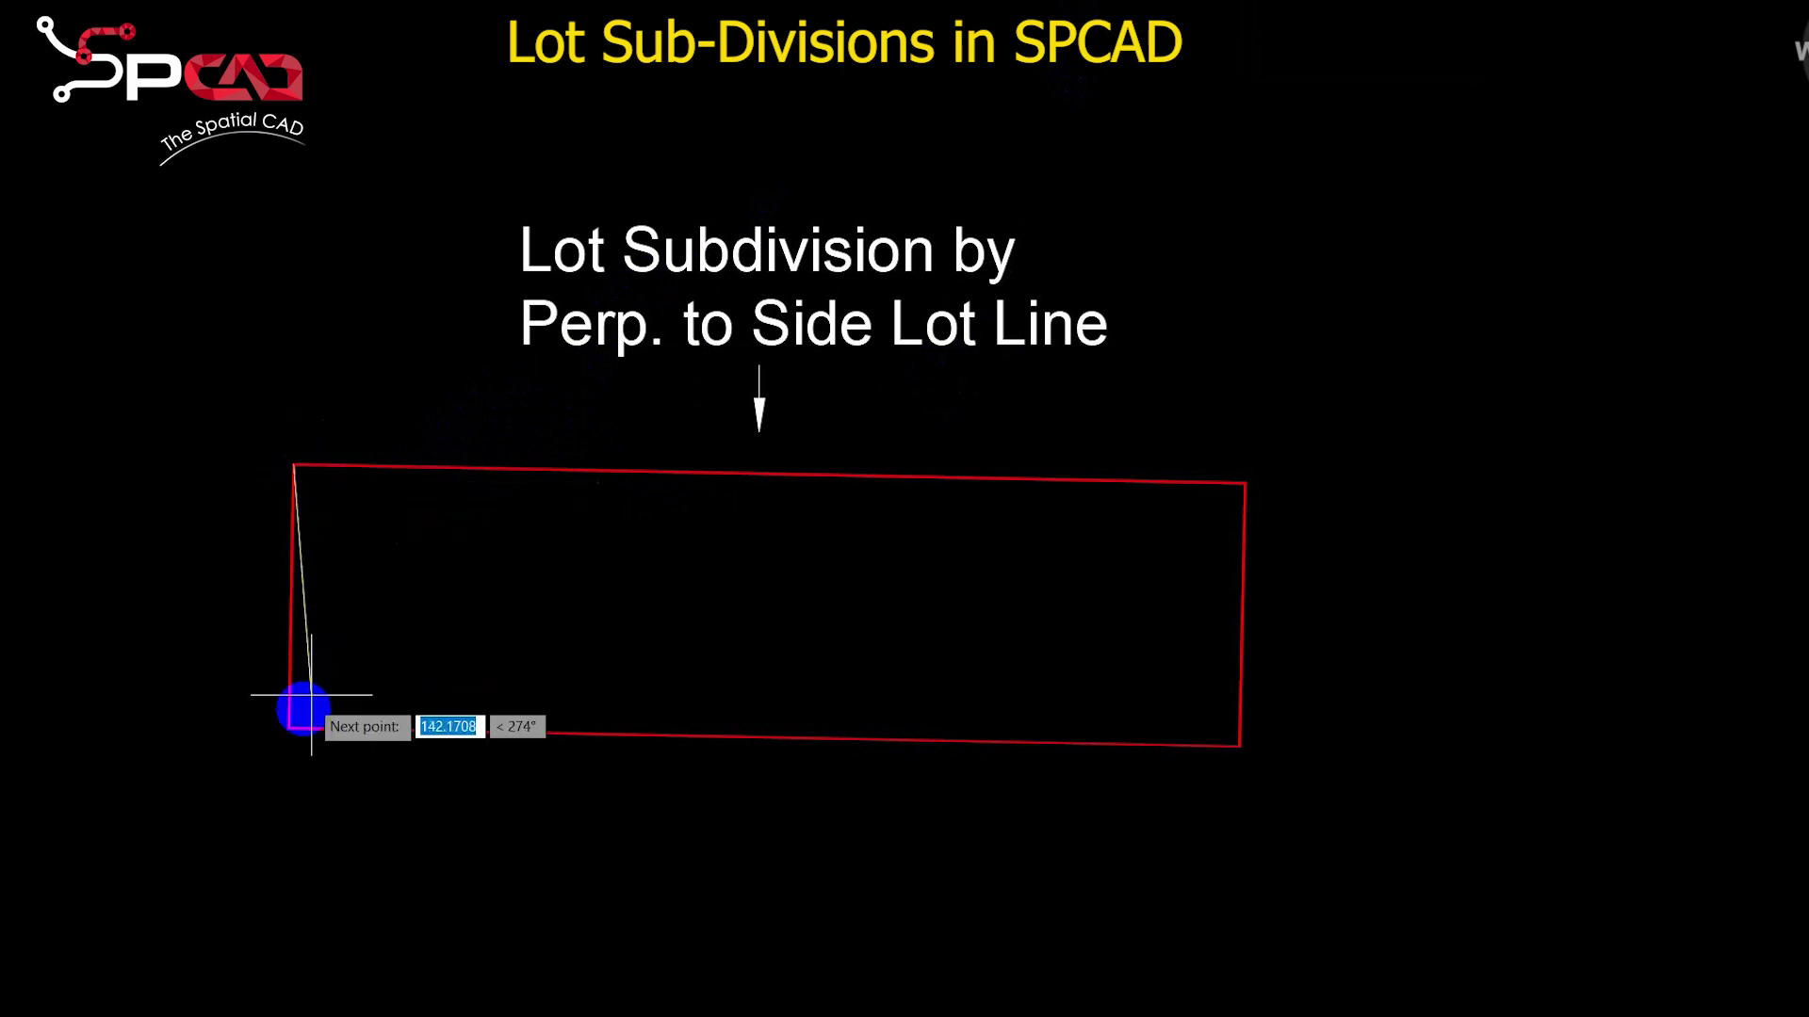
click(288, 727)
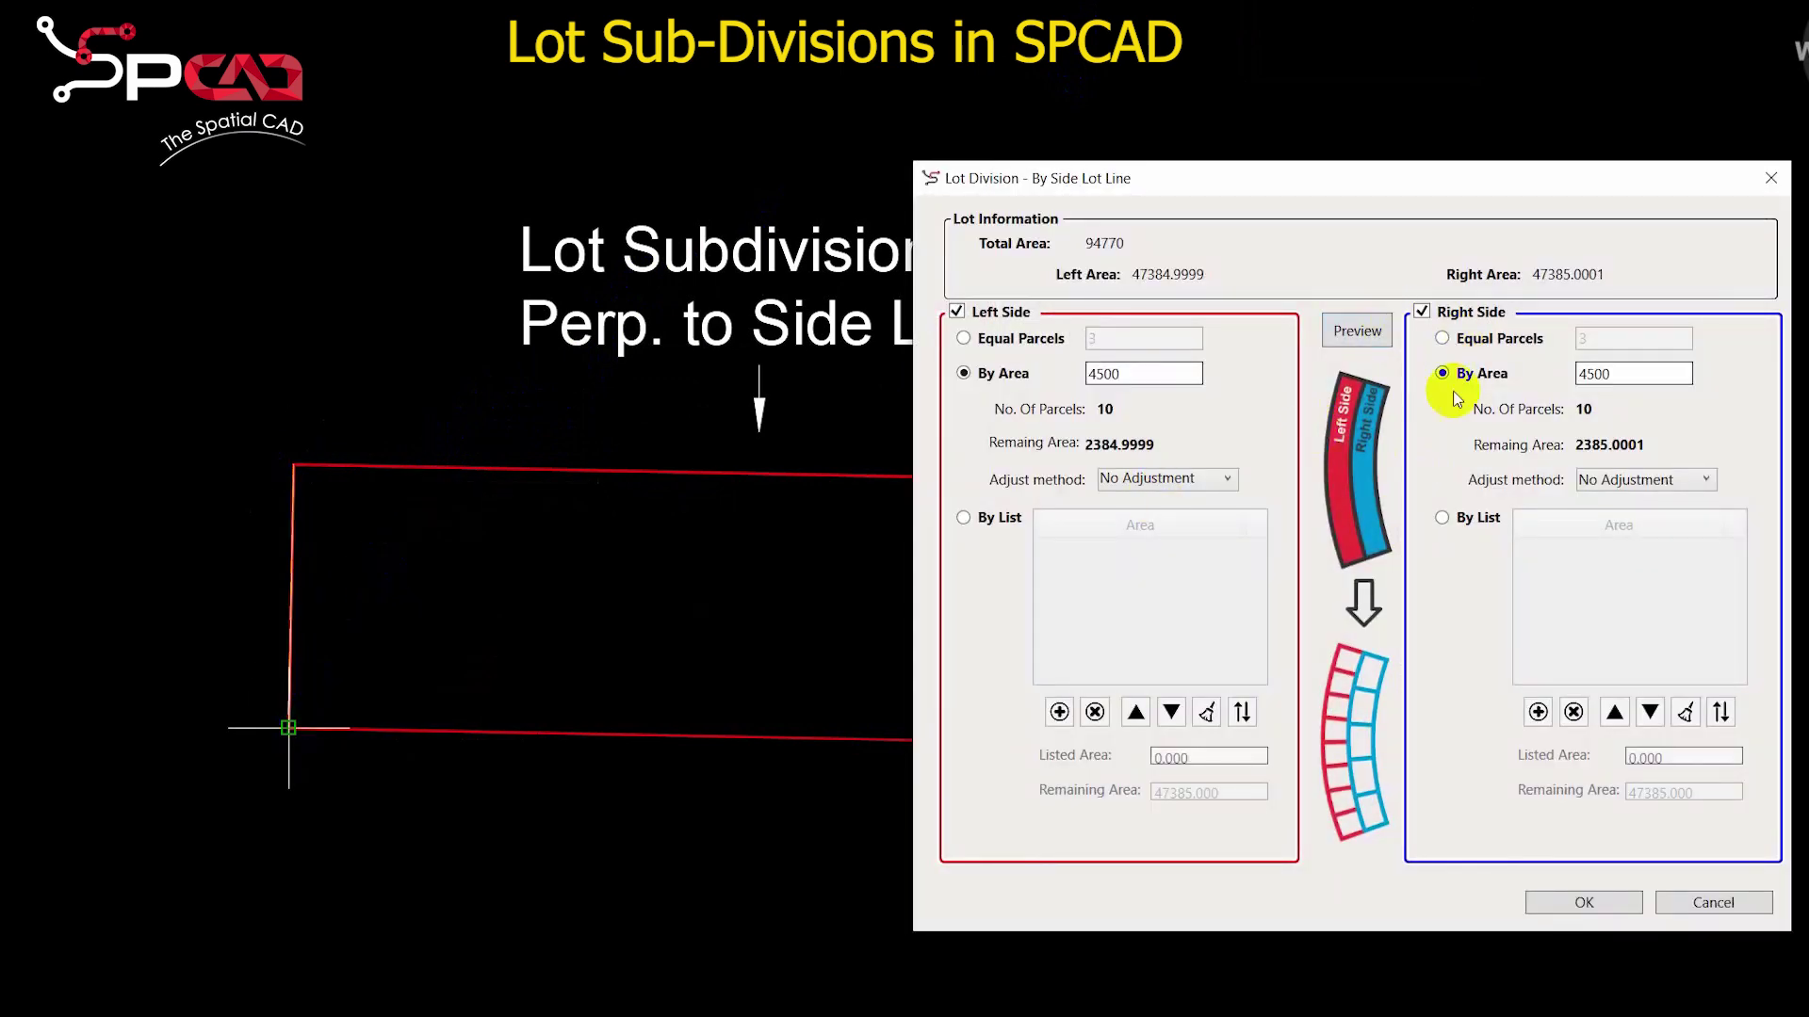
click(1066, 351)
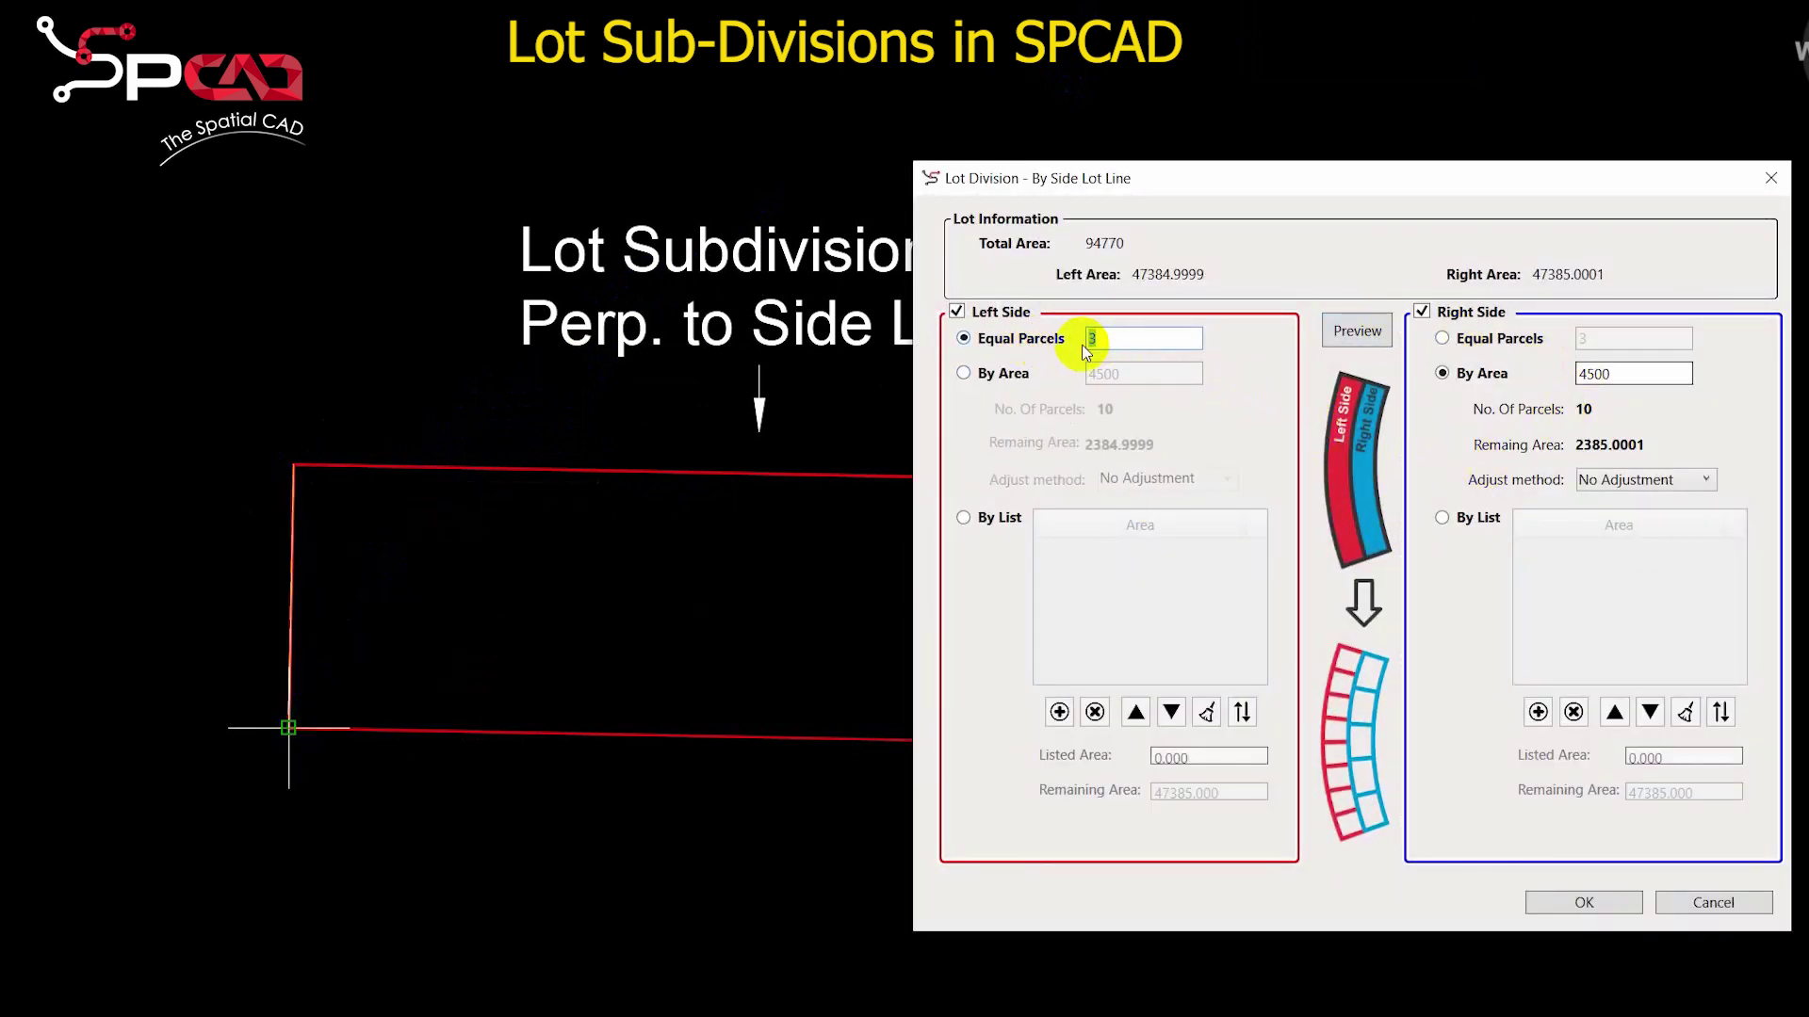
text(10)
click(1500, 341)
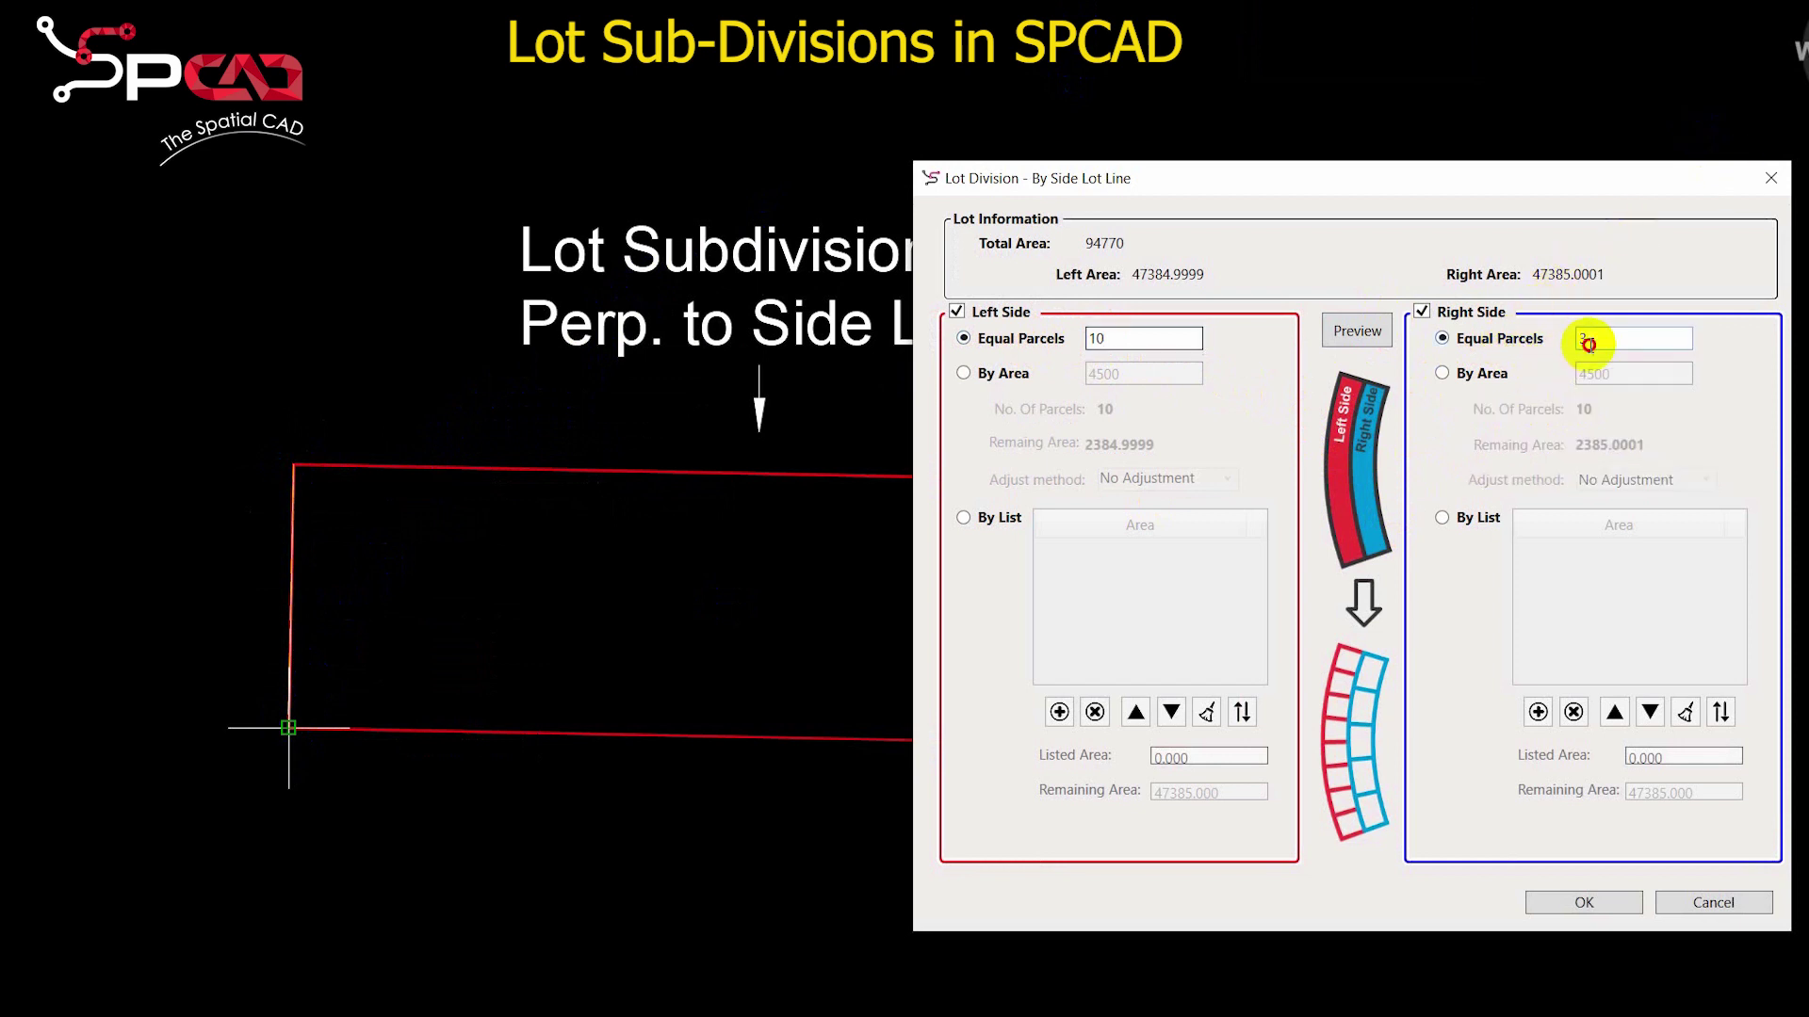
click(1583, 902)
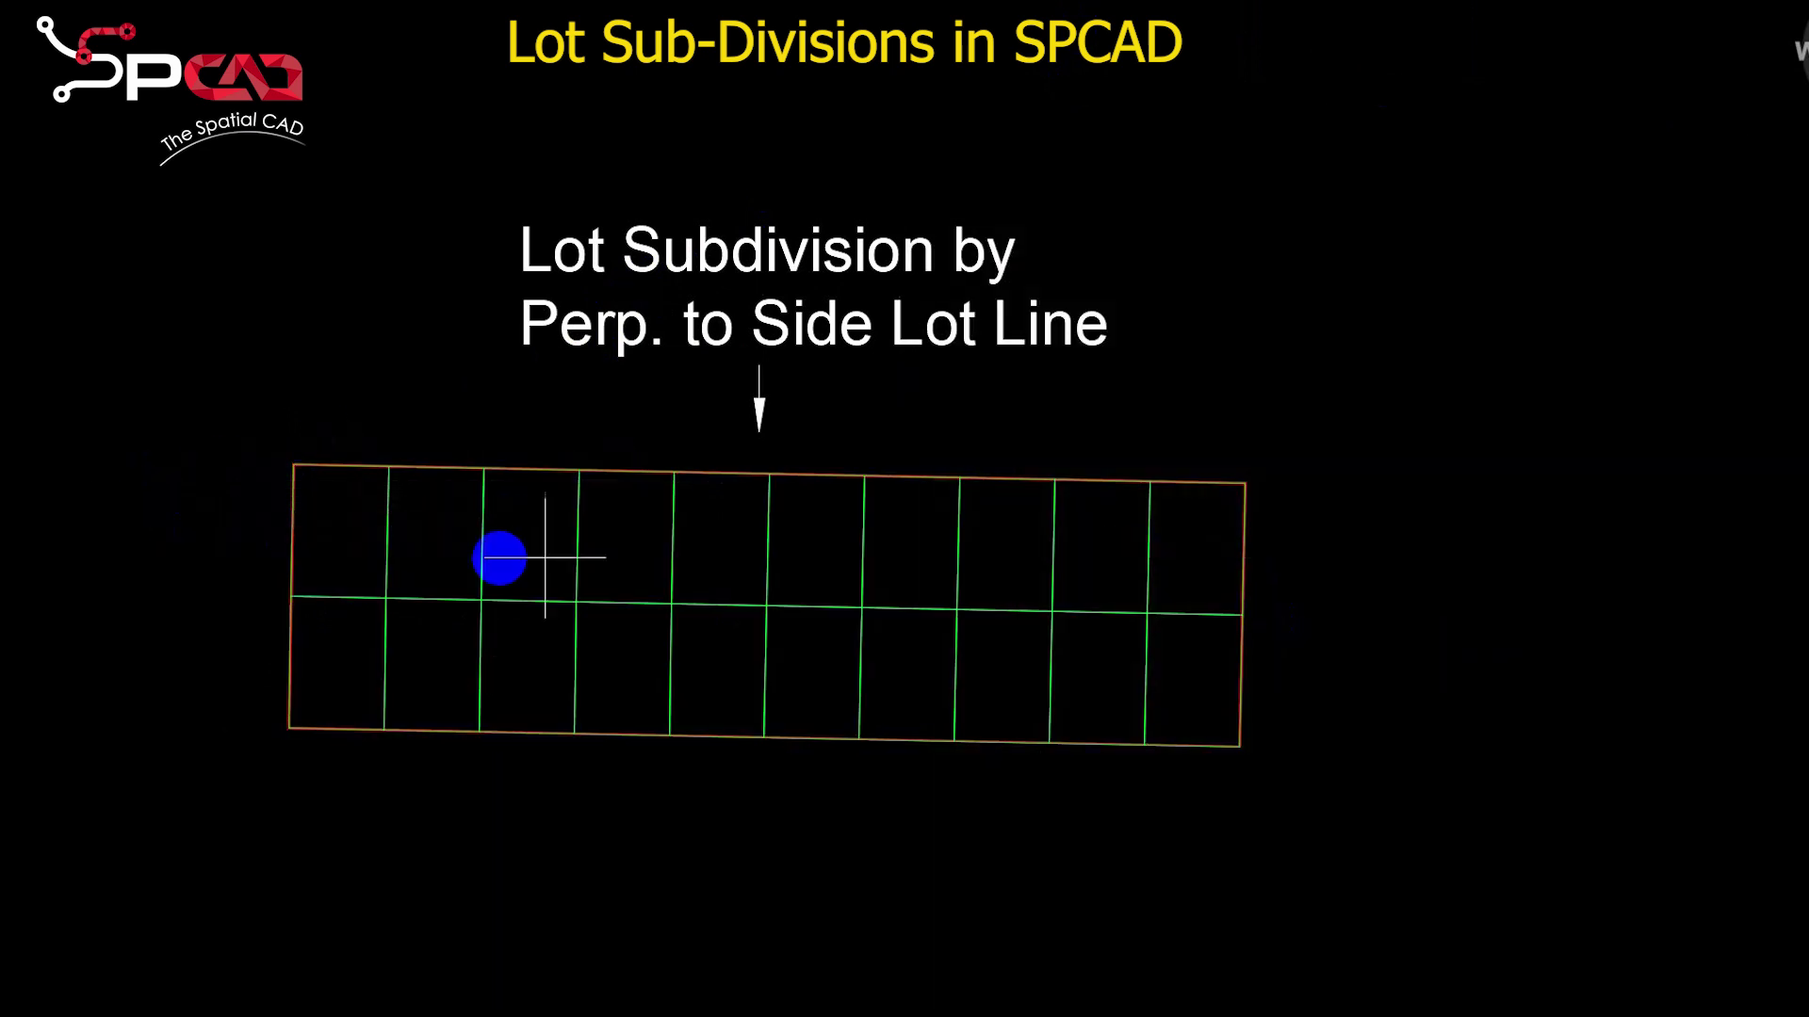
Step: Trace a numbering fence across the lots to label them 43–62
click(102, 544)
click(155, 697)
click(1268, 693)
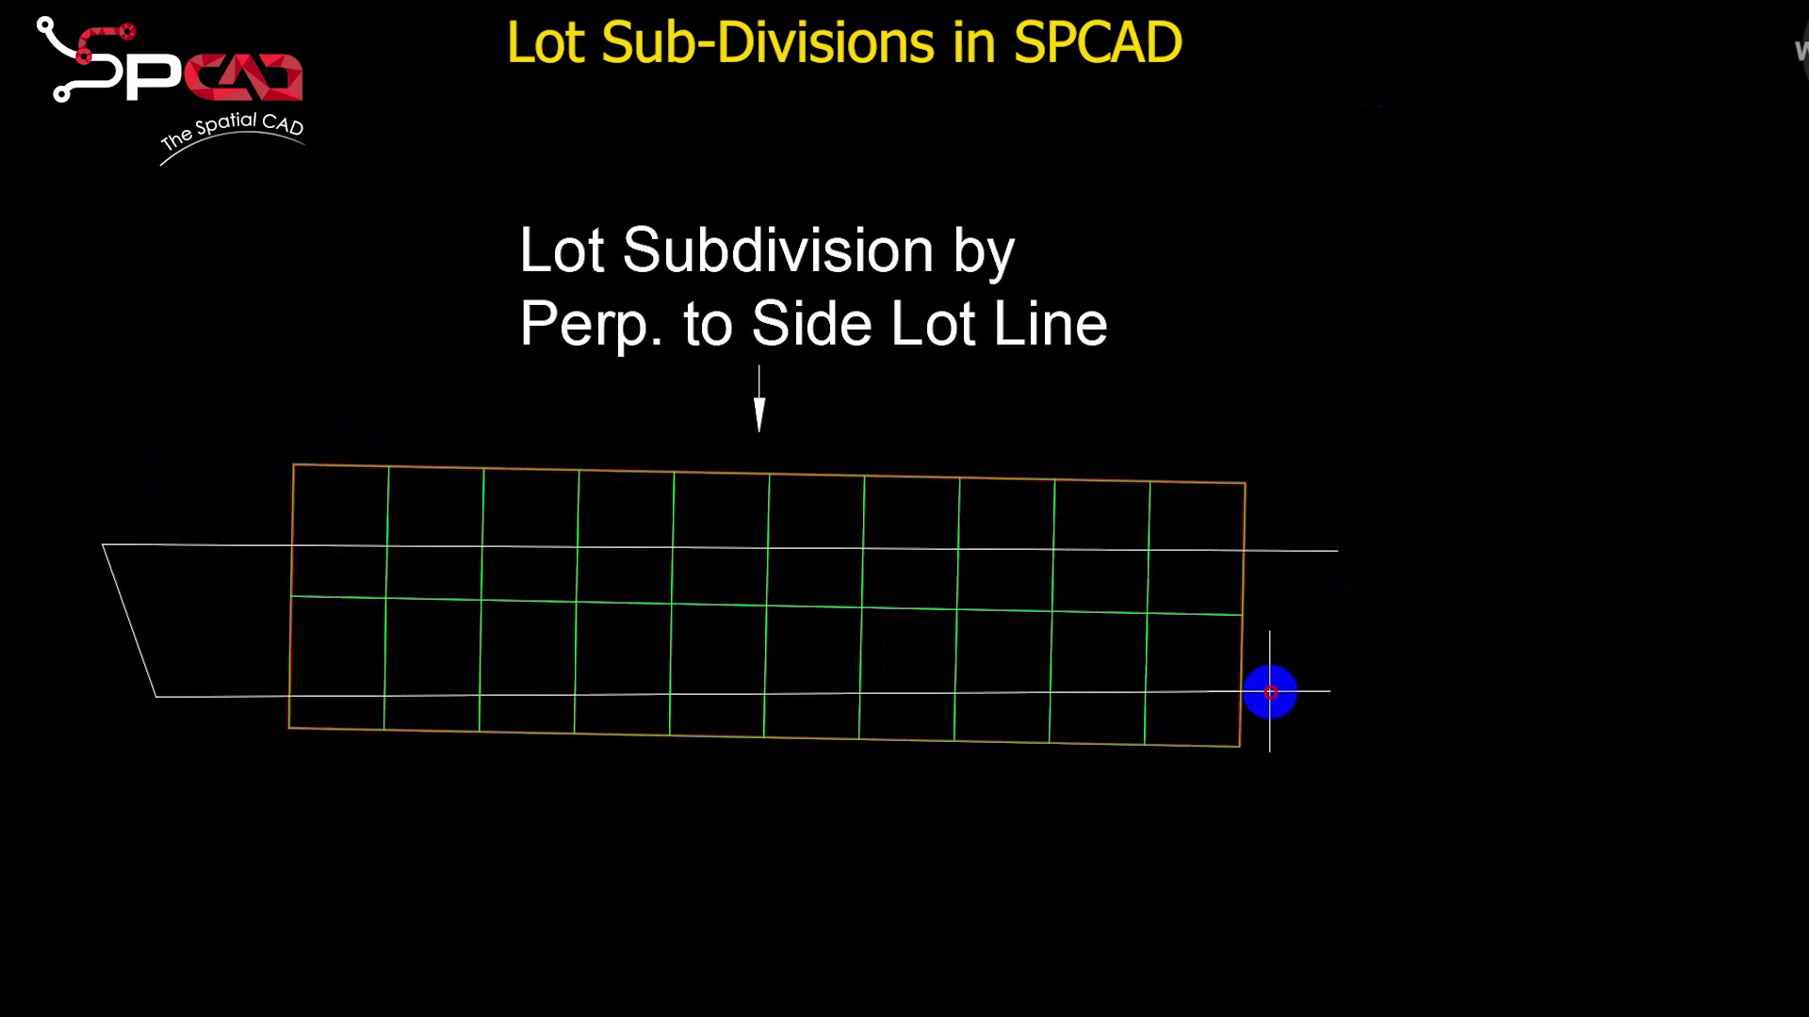
key(Return)
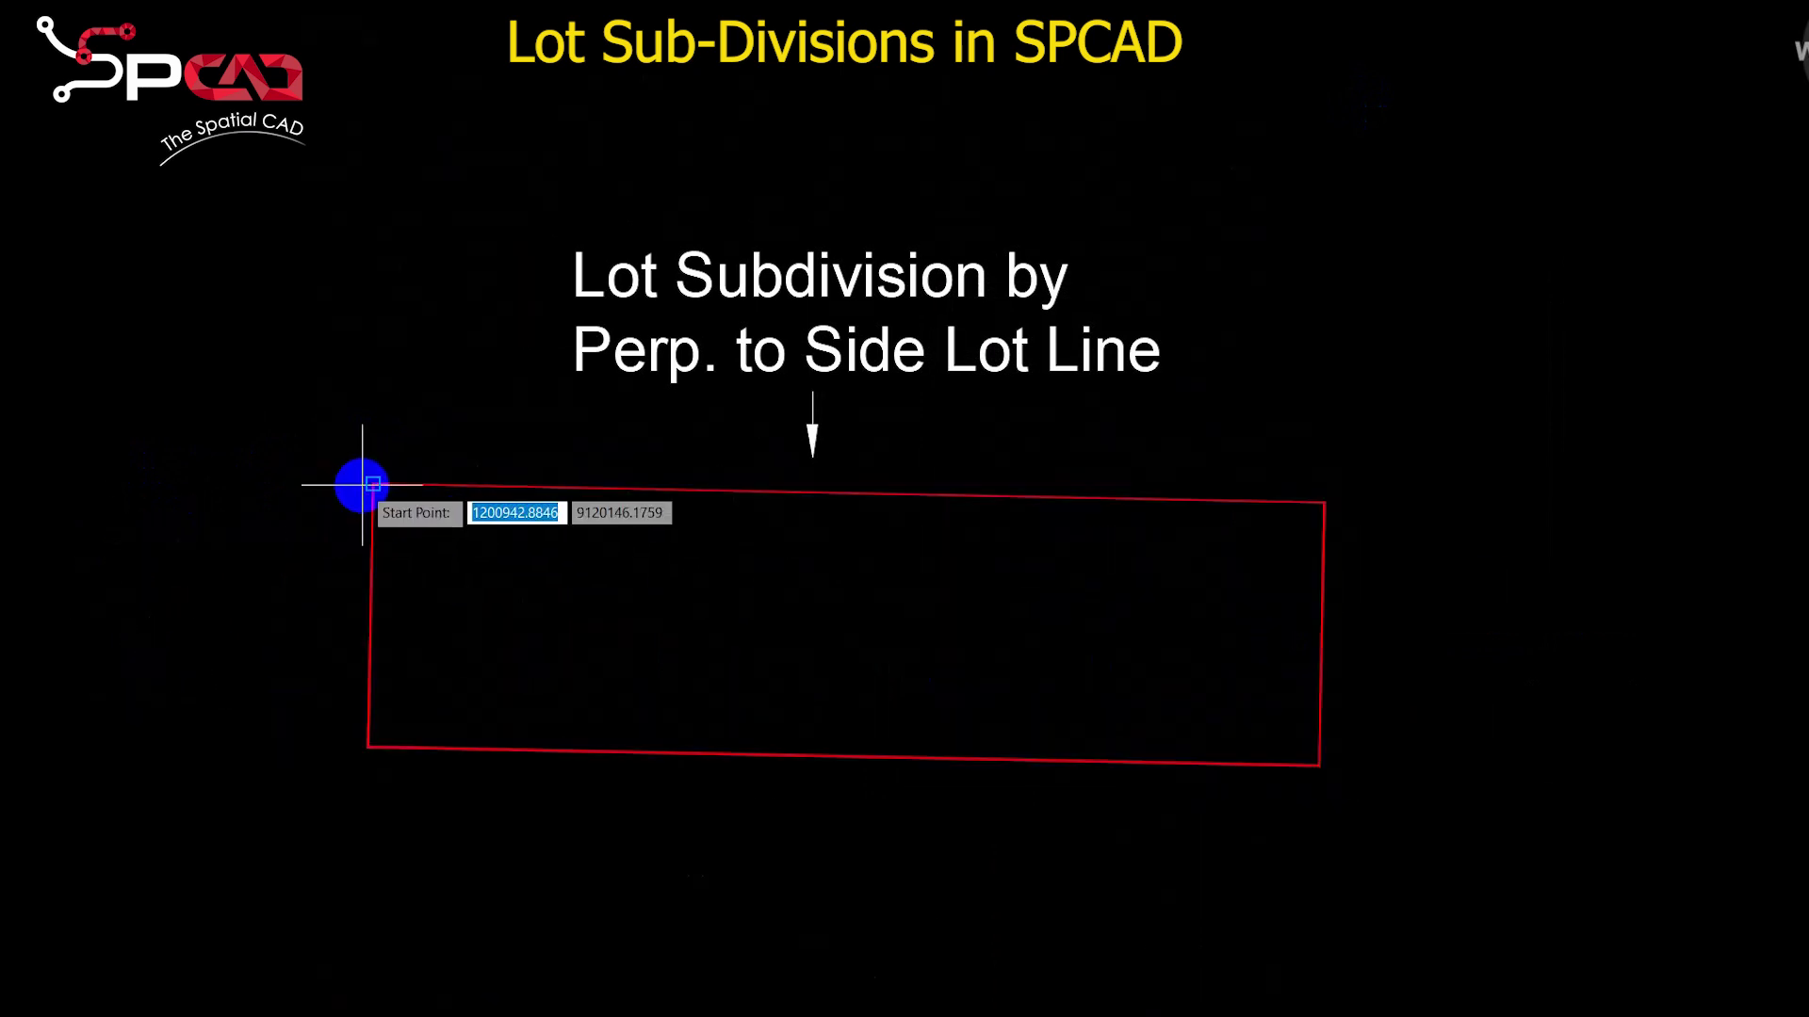
Step: Subdivide by side lot line: left By Area 4000 Both Sides +, right 3500 Only First
click(368, 746)
click(642, 594)
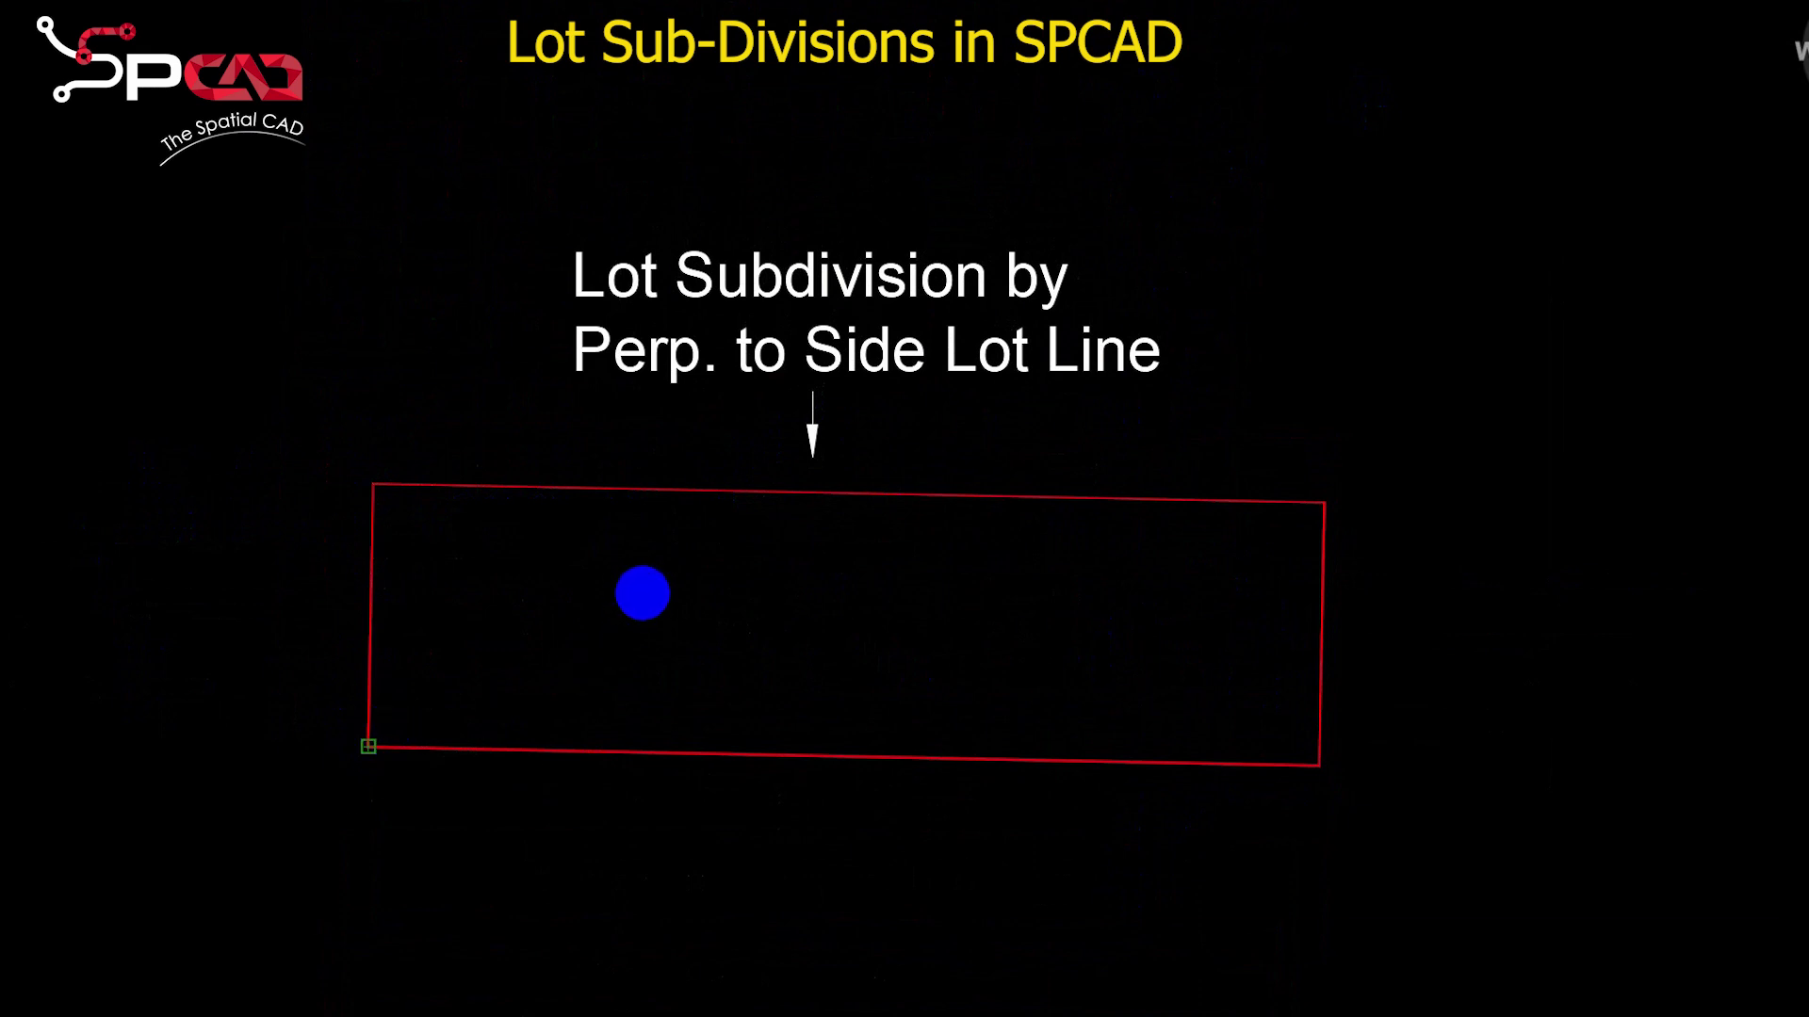
drag(1119, 374, 1064, 388)
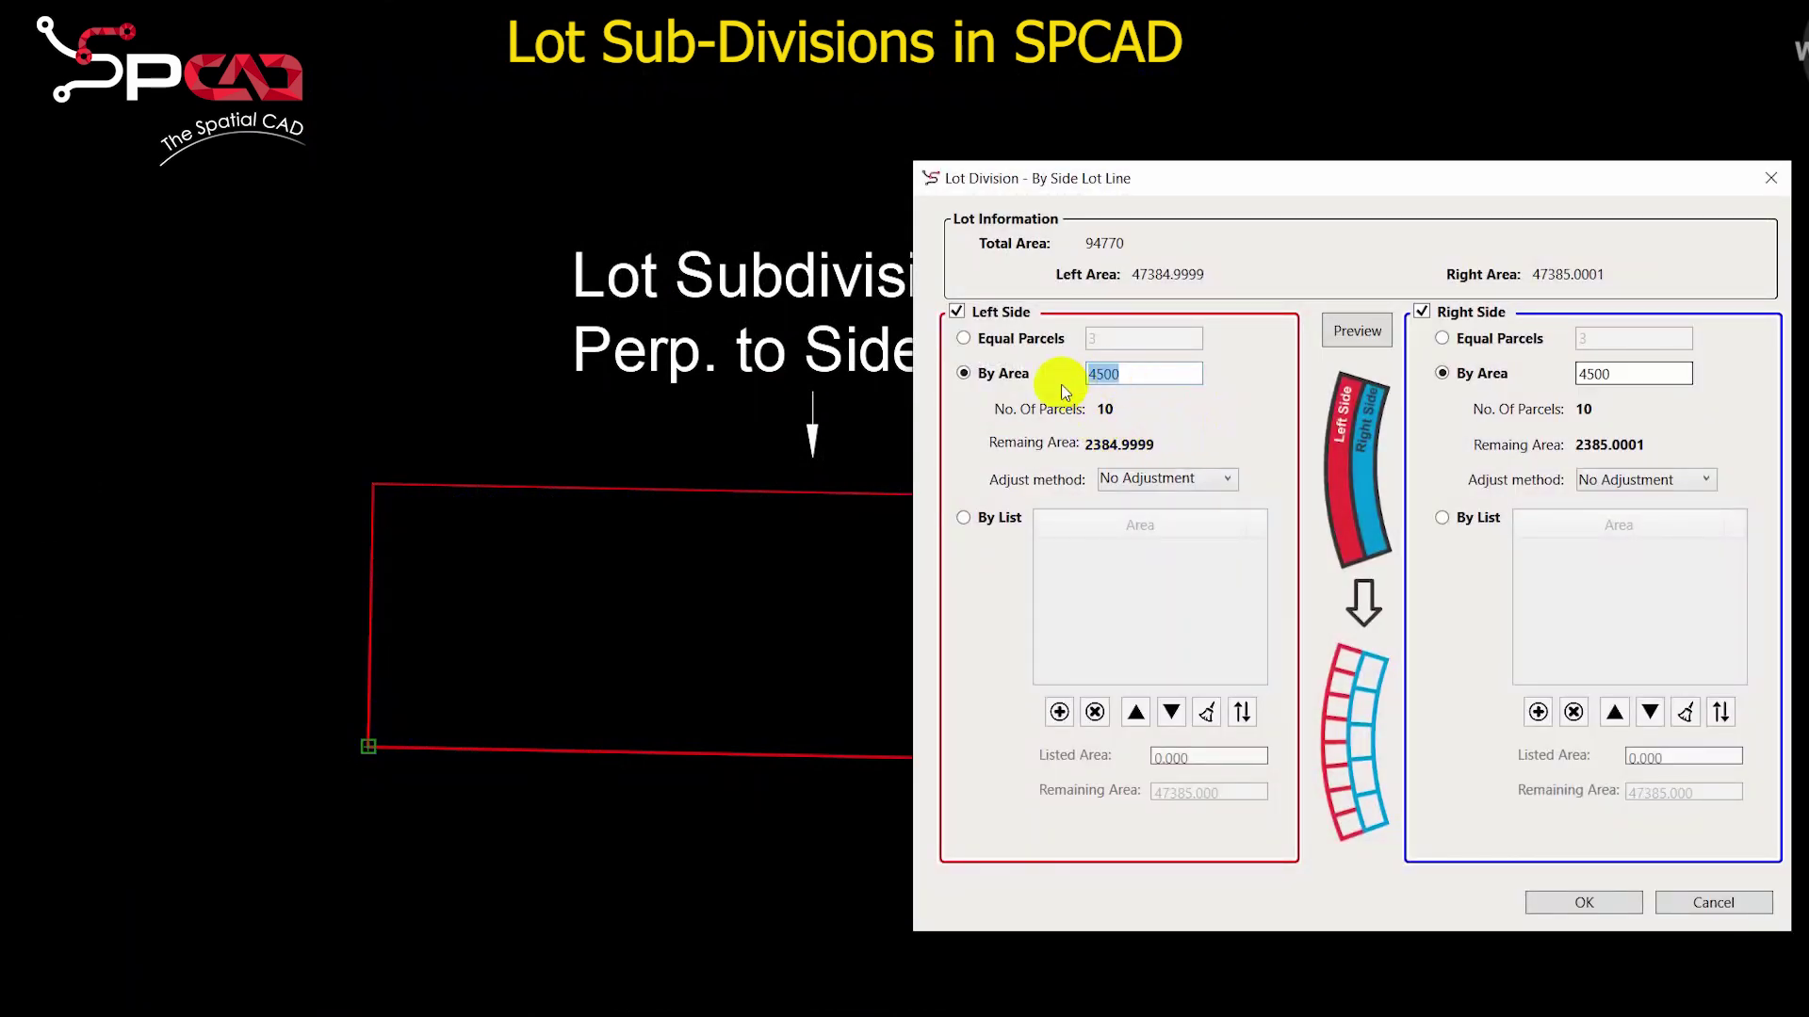
text(4000)
click(1149, 479)
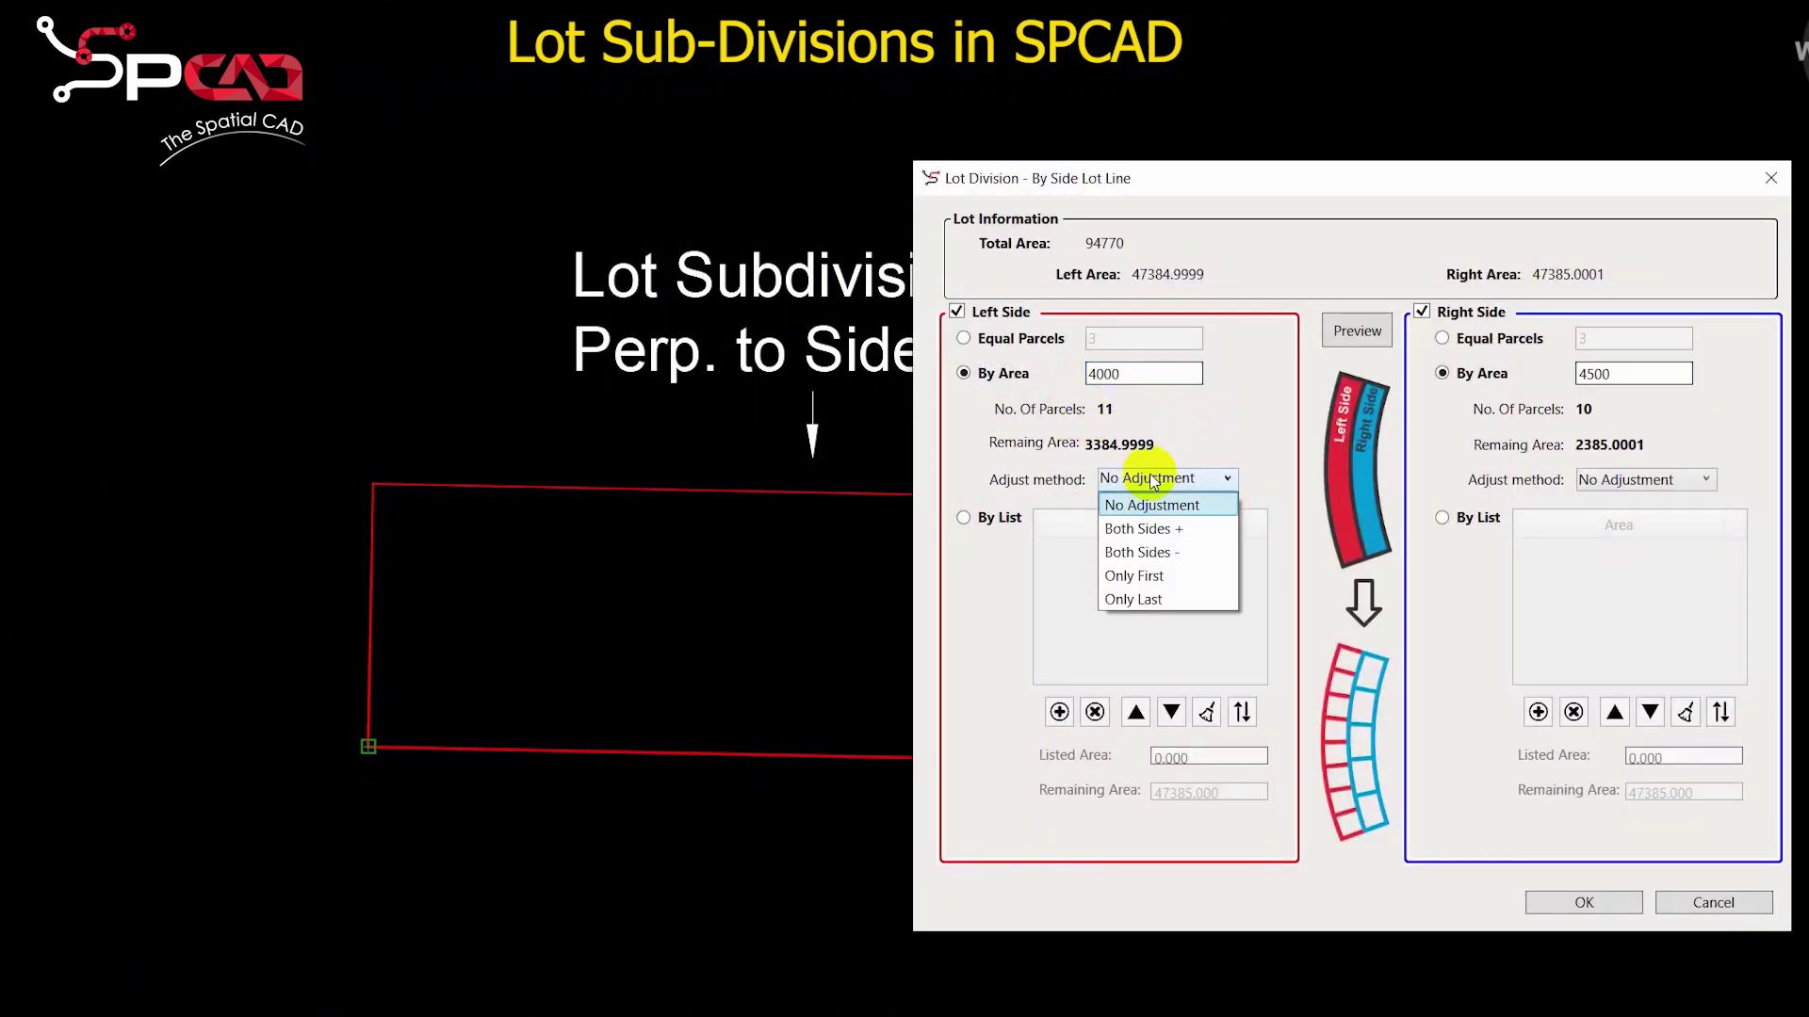
click(1159, 531)
click(1609, 375)
text(3500)
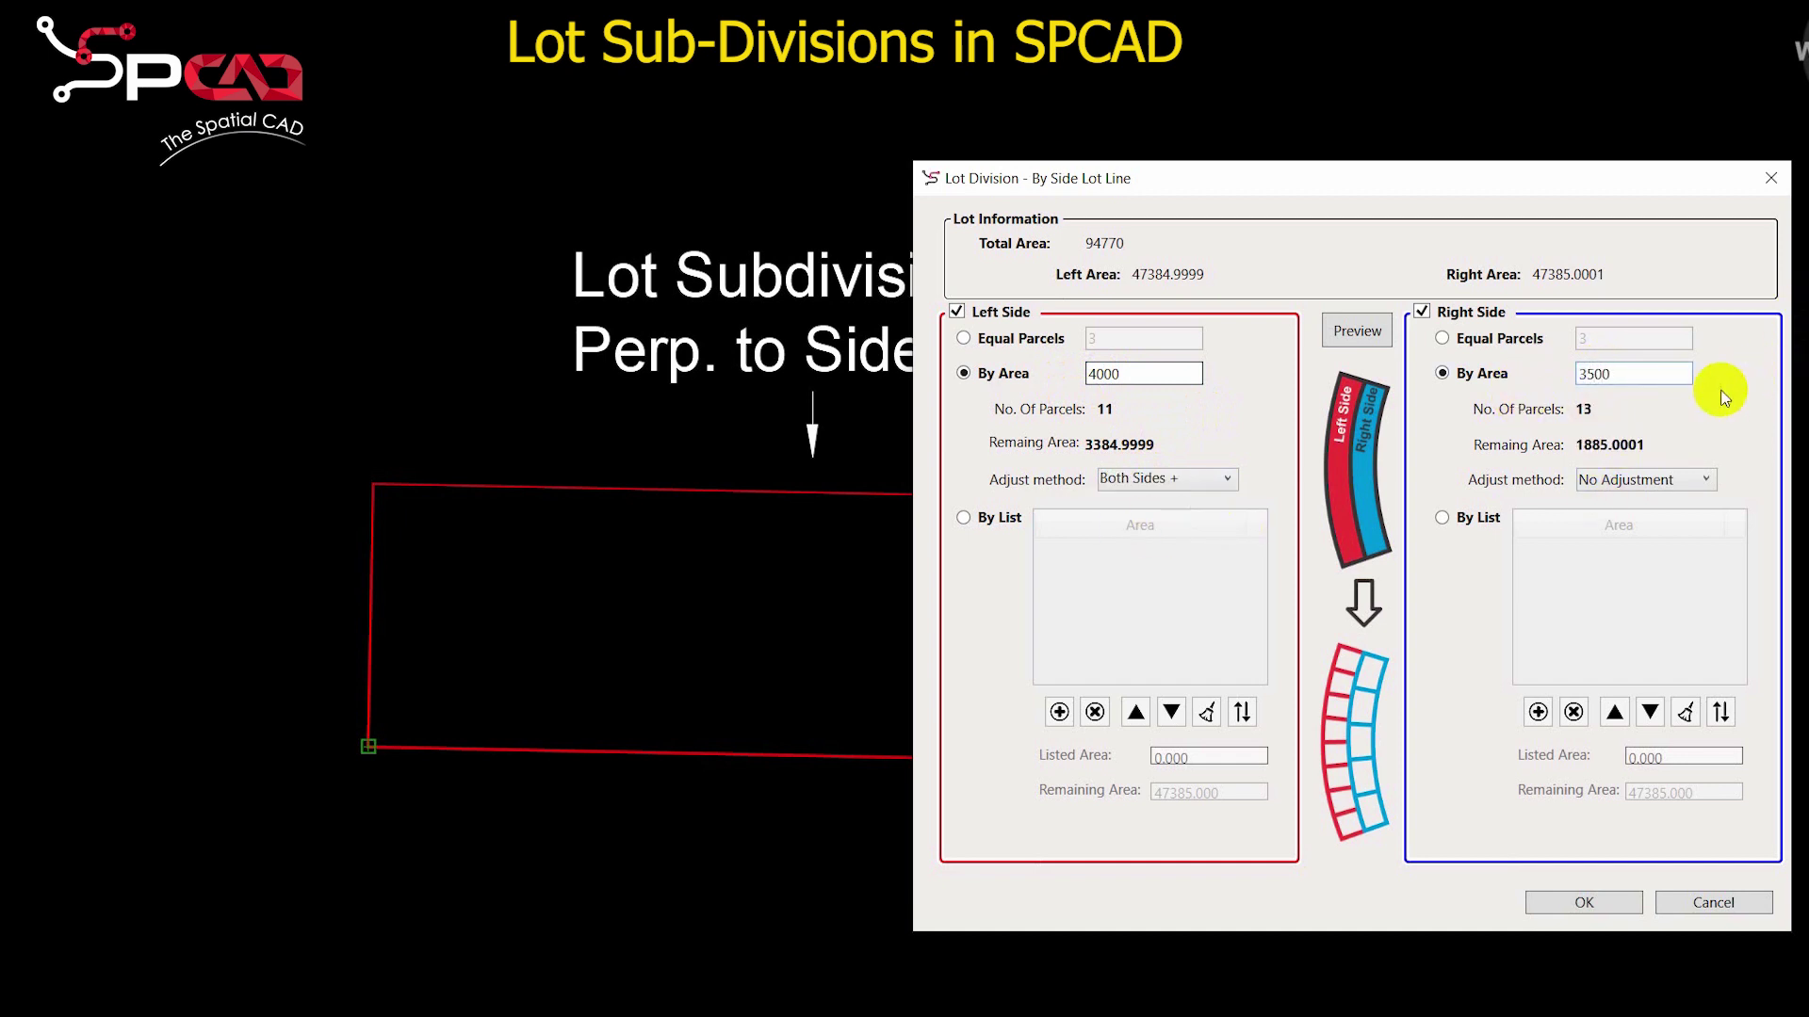
click(1647, 483)
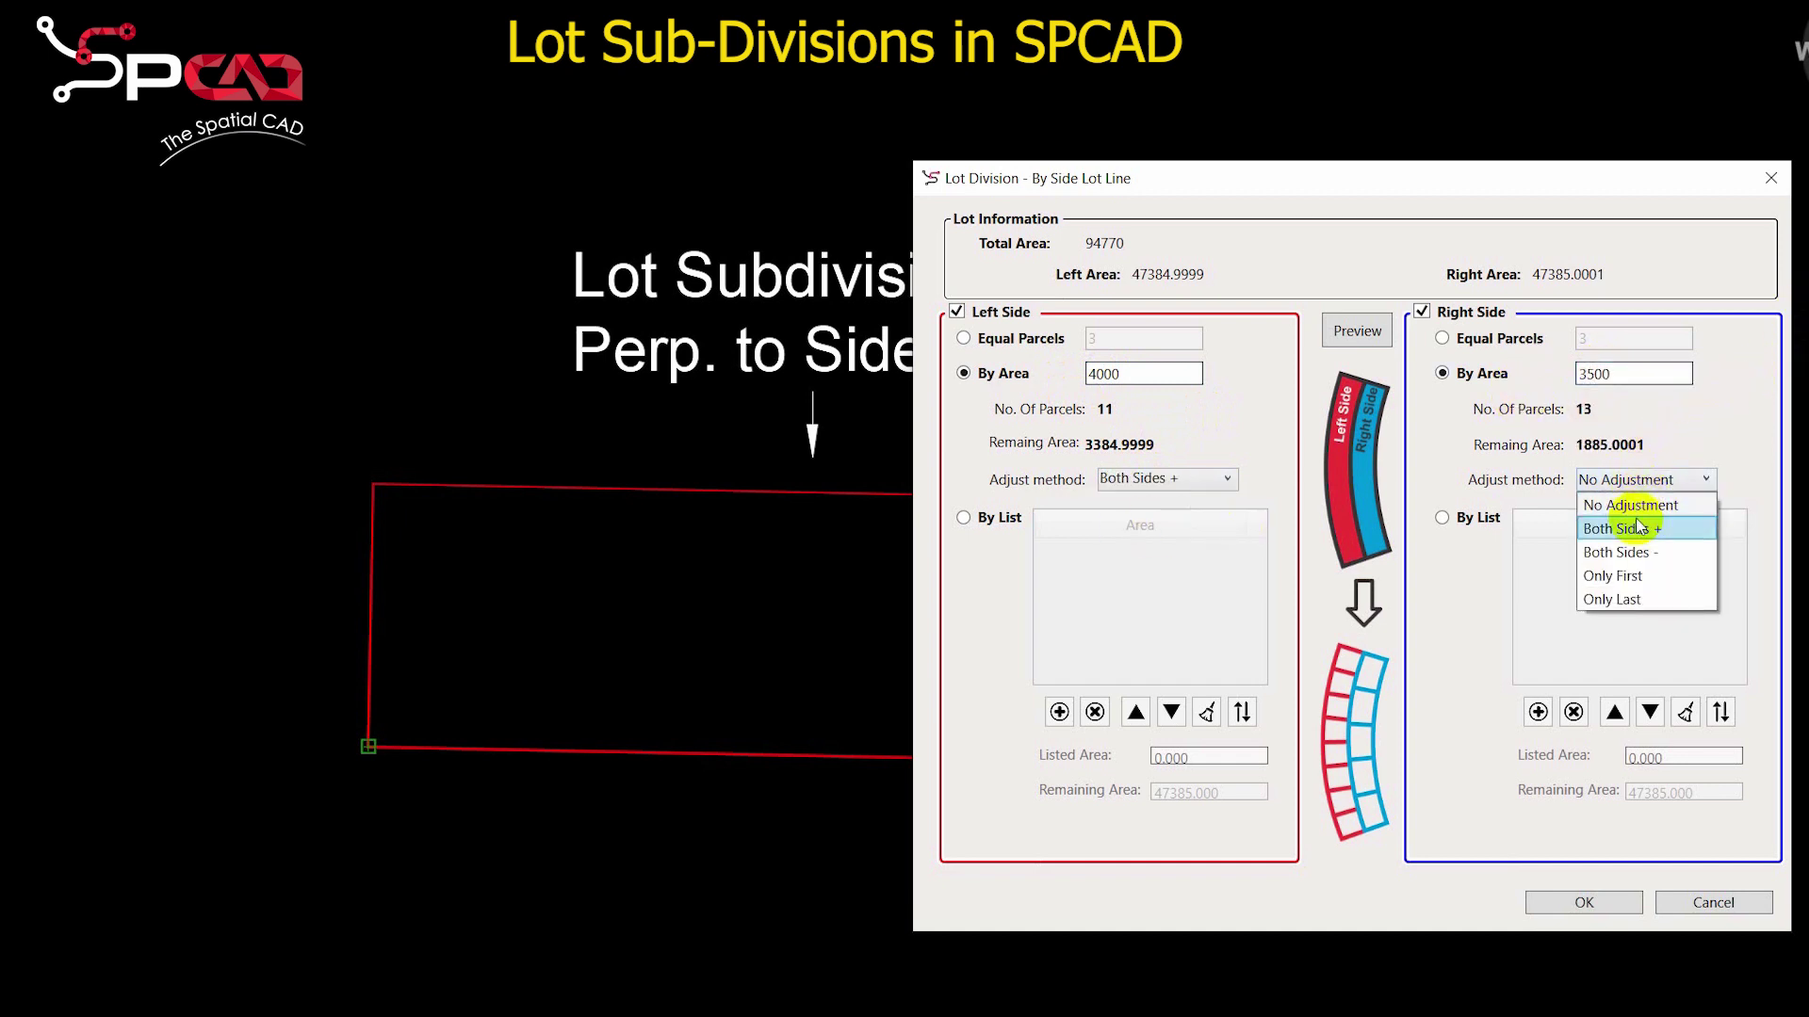
click(1654, 578)
click(1584, 903)
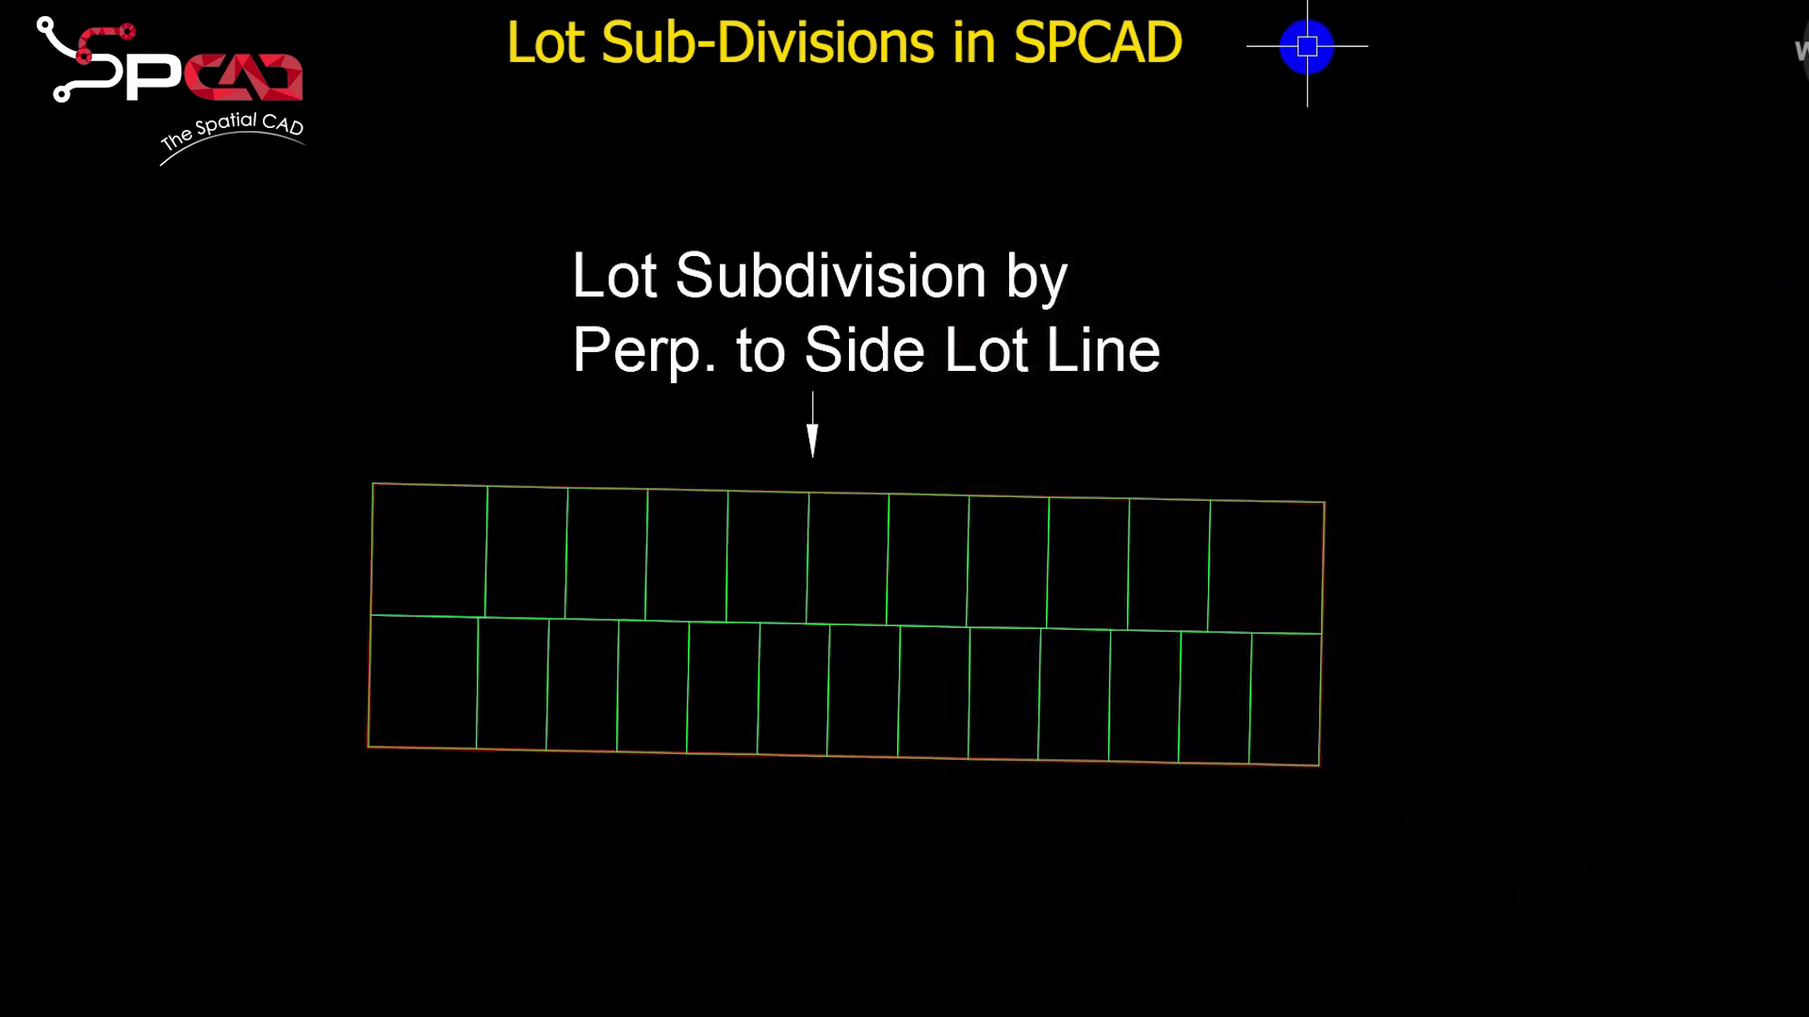
Step: Draw a numbering fence across the lots to label lots 63–86
click(304, 530)
click(1401, 553)
click(1379, 713)
click(294, 673)
key(Return)
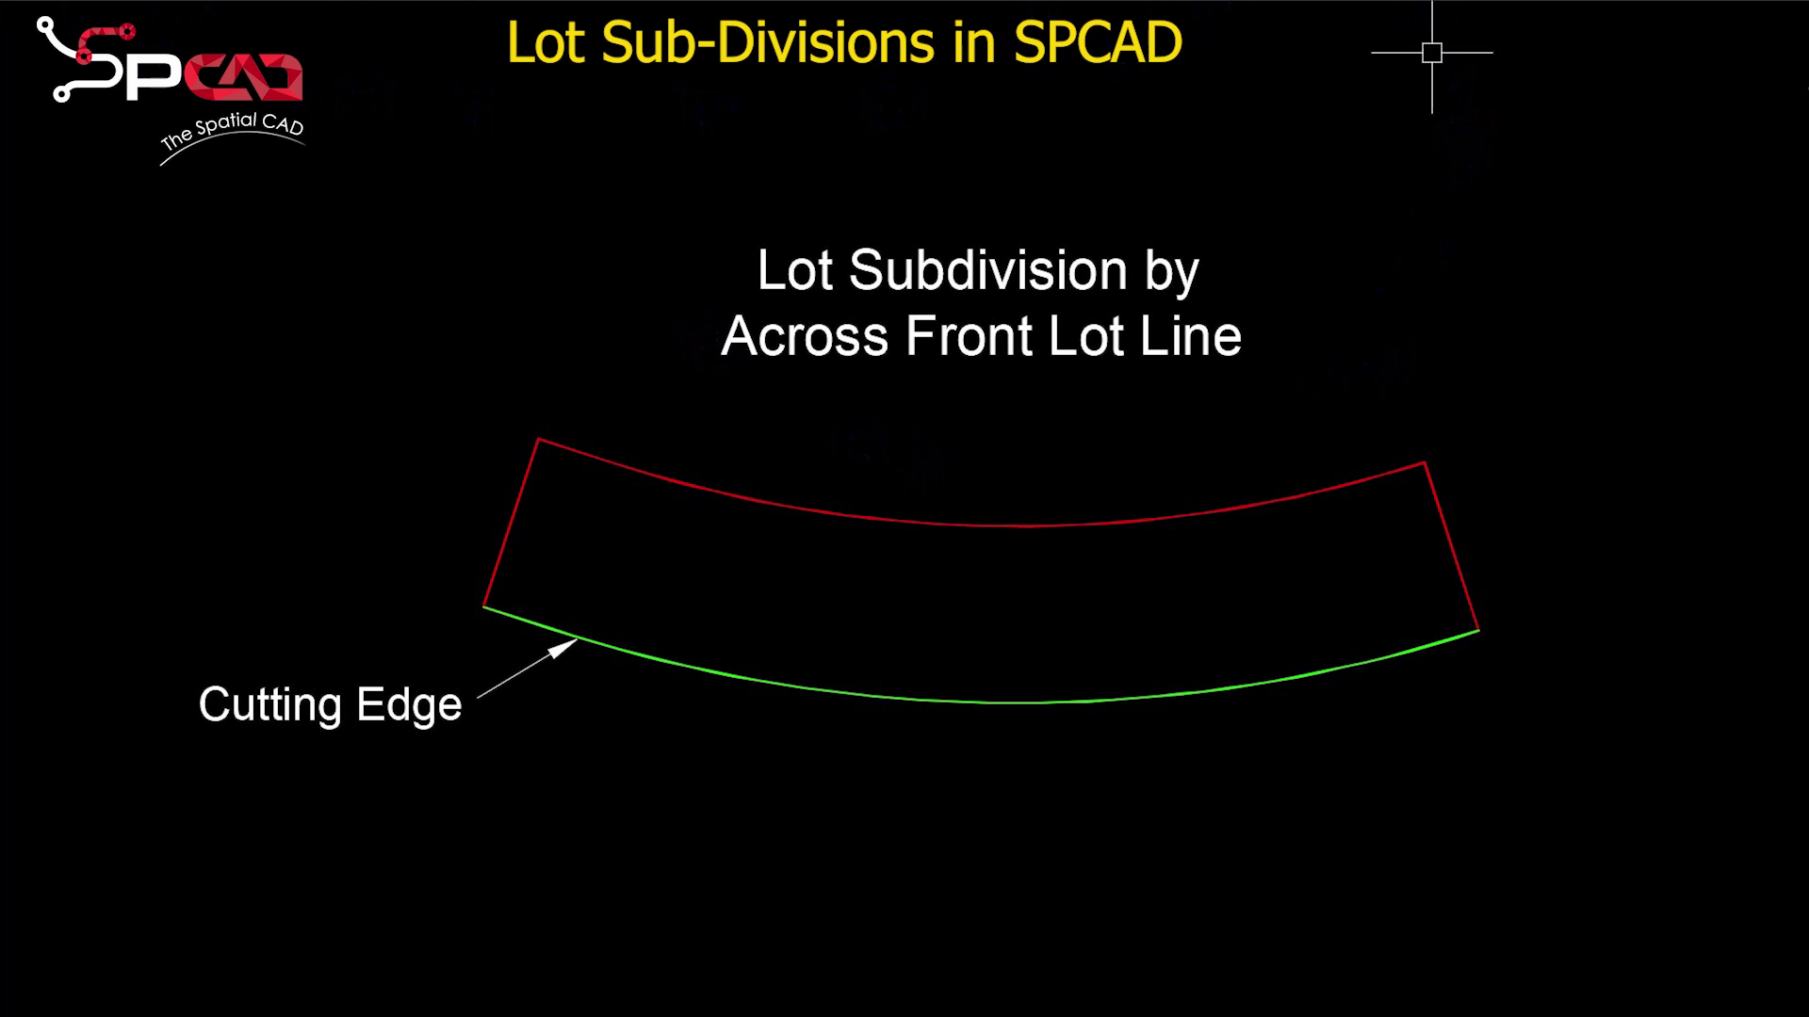
Step: Divide the curved lot into 5 equal parcels along the green cutting edge
click(1203, 513)
click(1179, 692)
click(340, 331)
click(427, 330)
text(5)
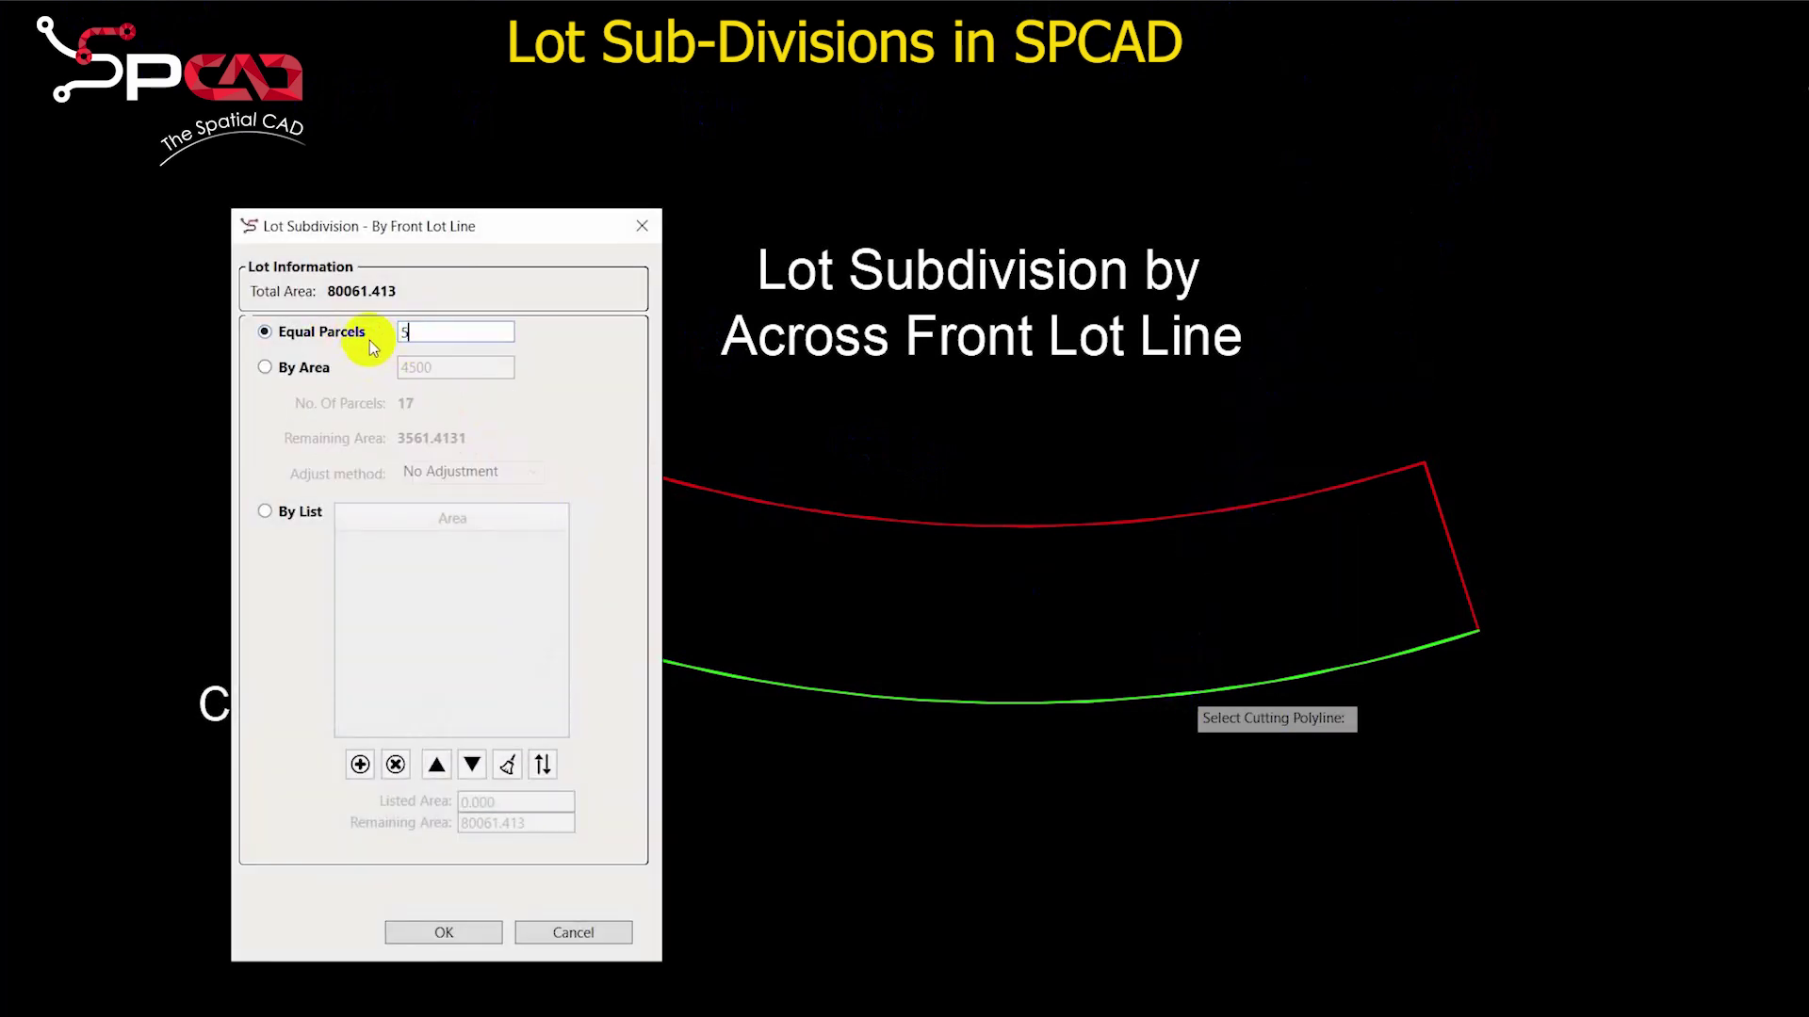
click(470, 926)
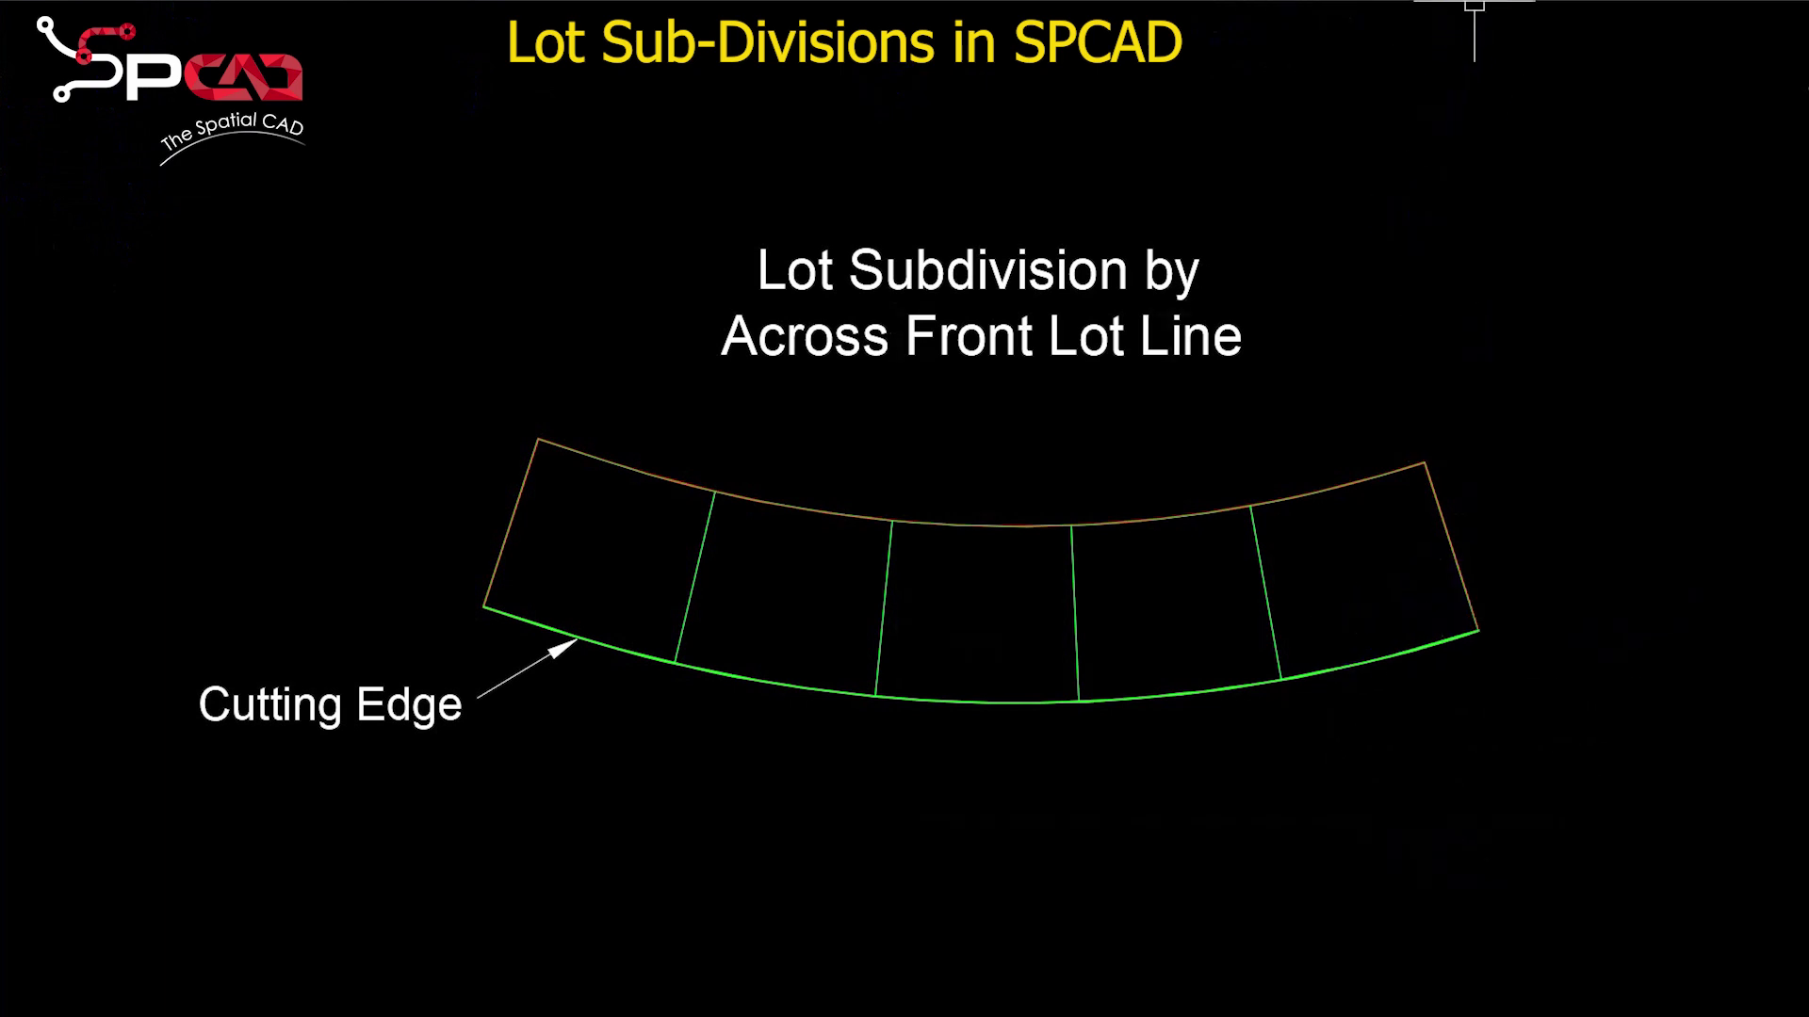
Step: Set annotation area units to Square Foot and label the lots 156–160
click(1140, 557)
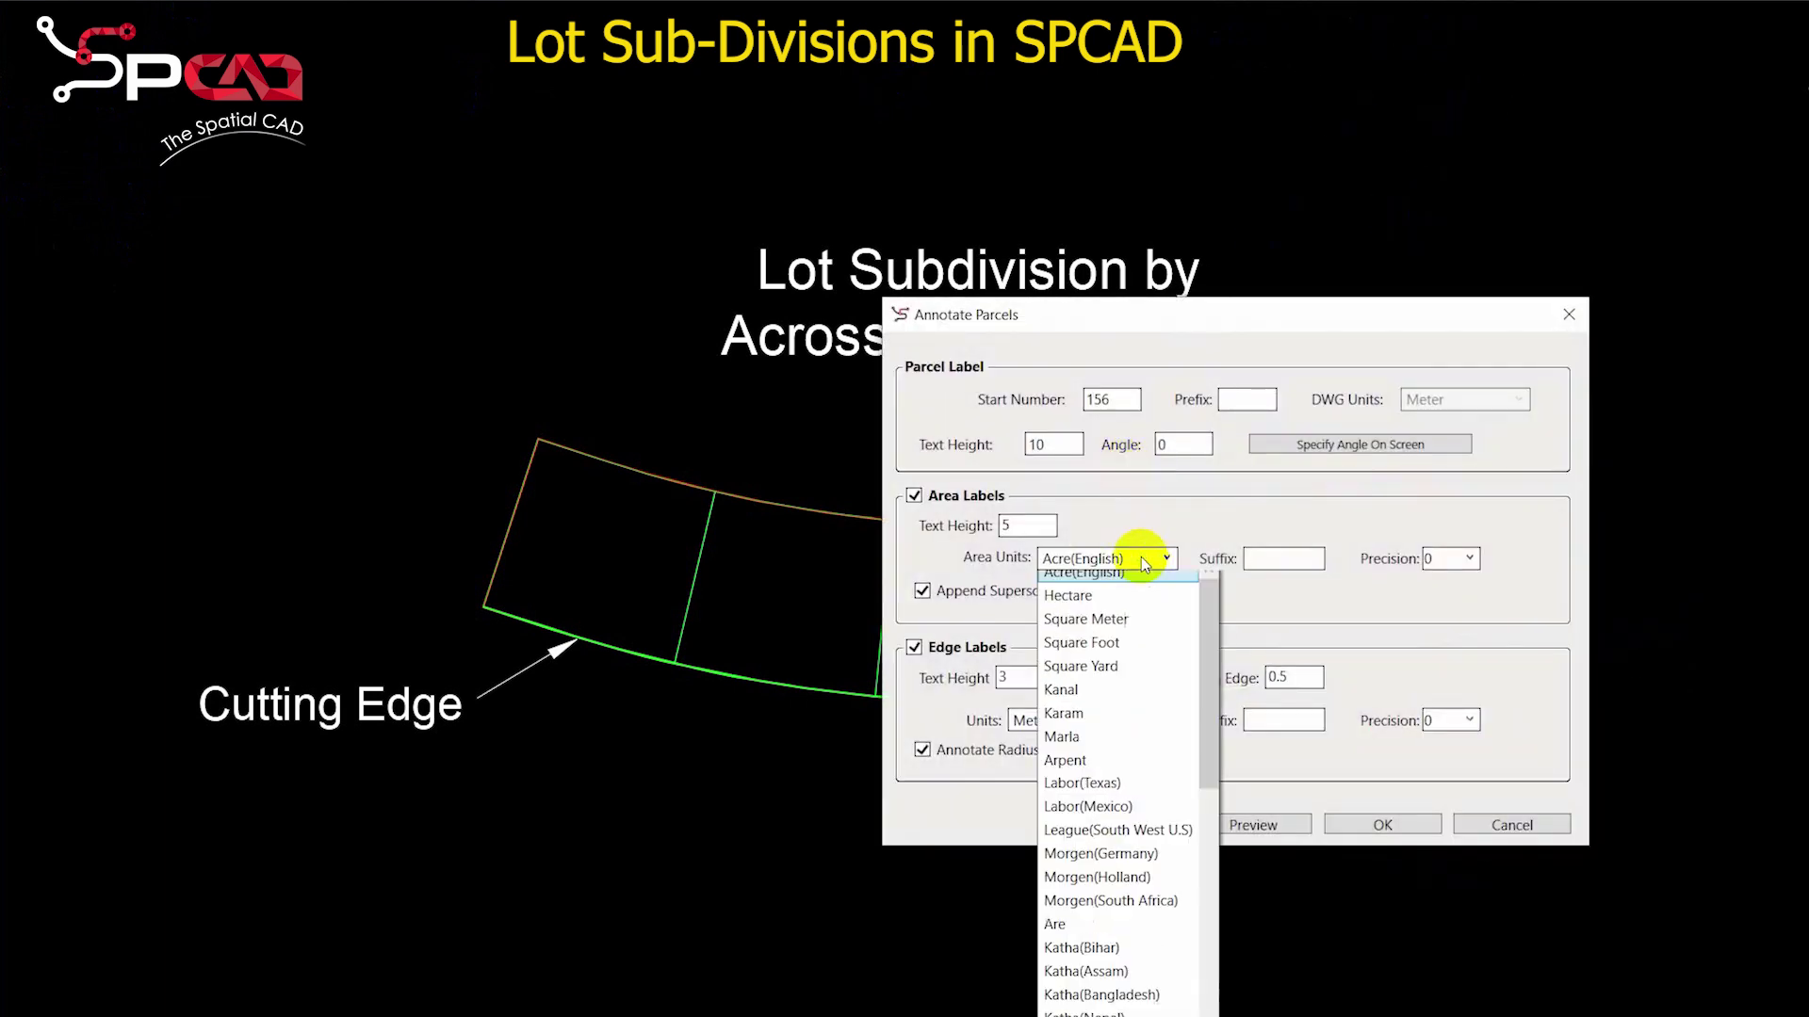
click(1122, 655)
click(1361, 825)
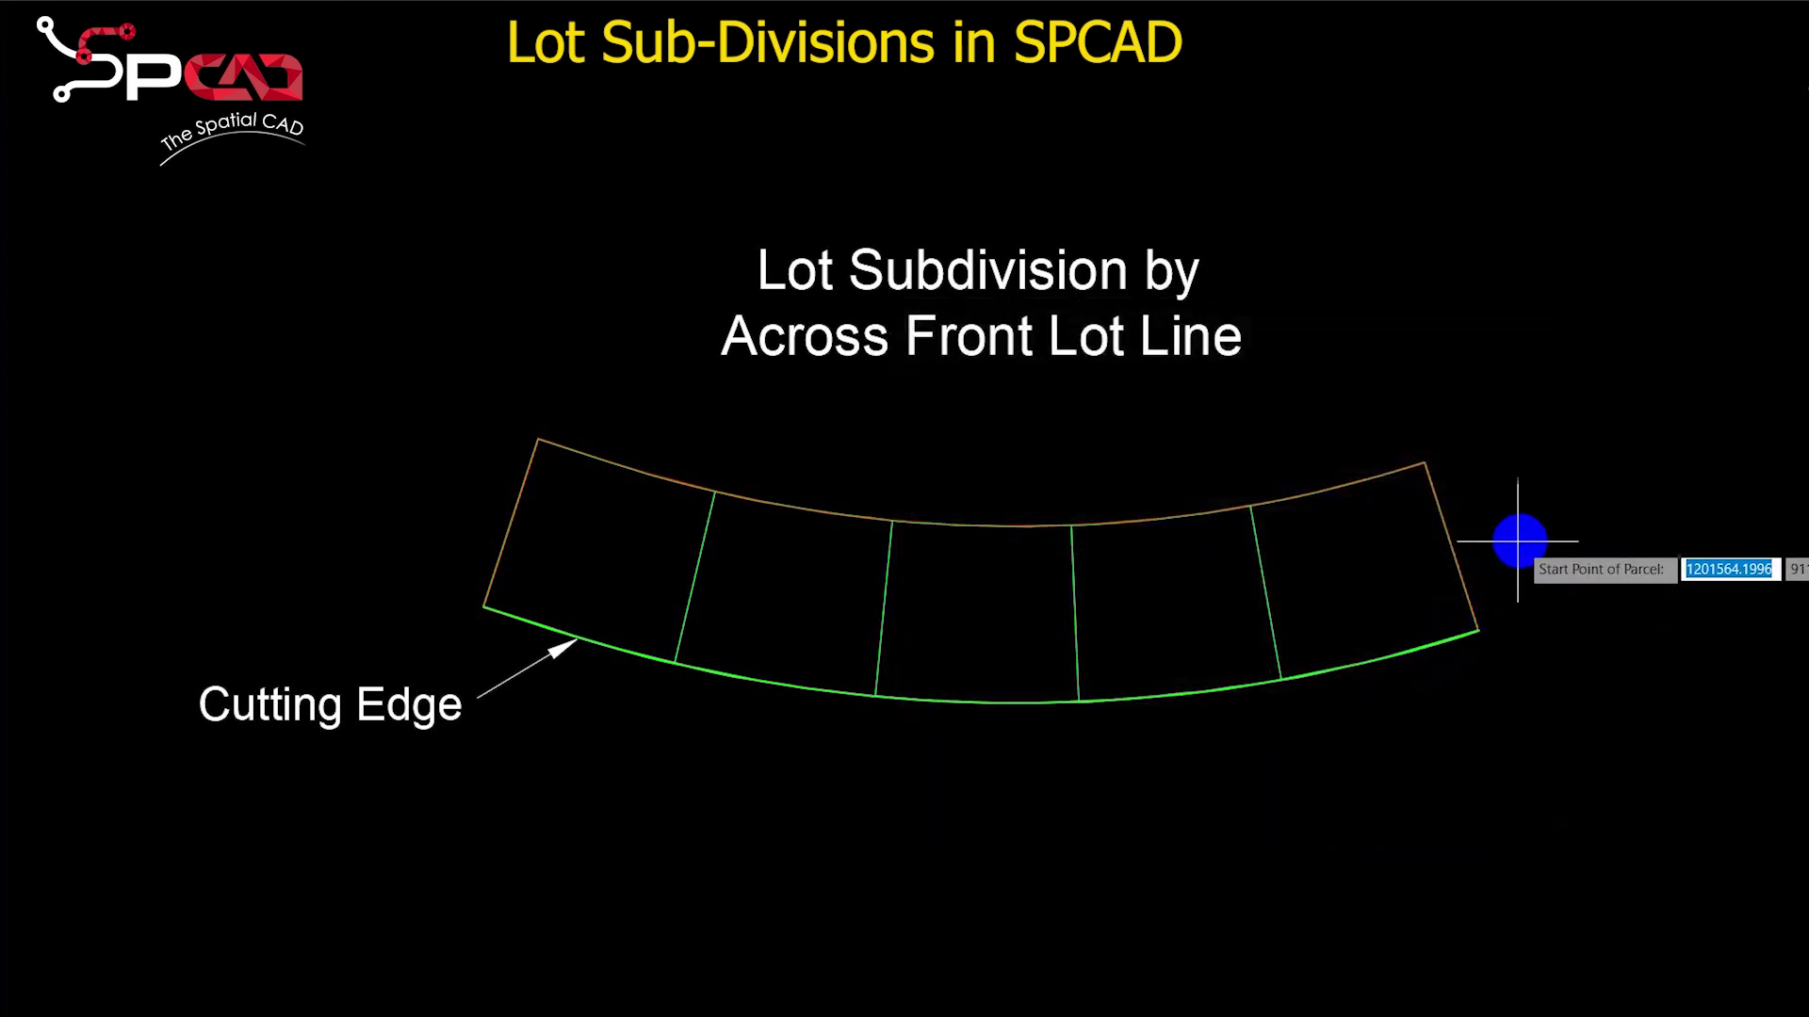
click(949, 629)
click(388, 492)
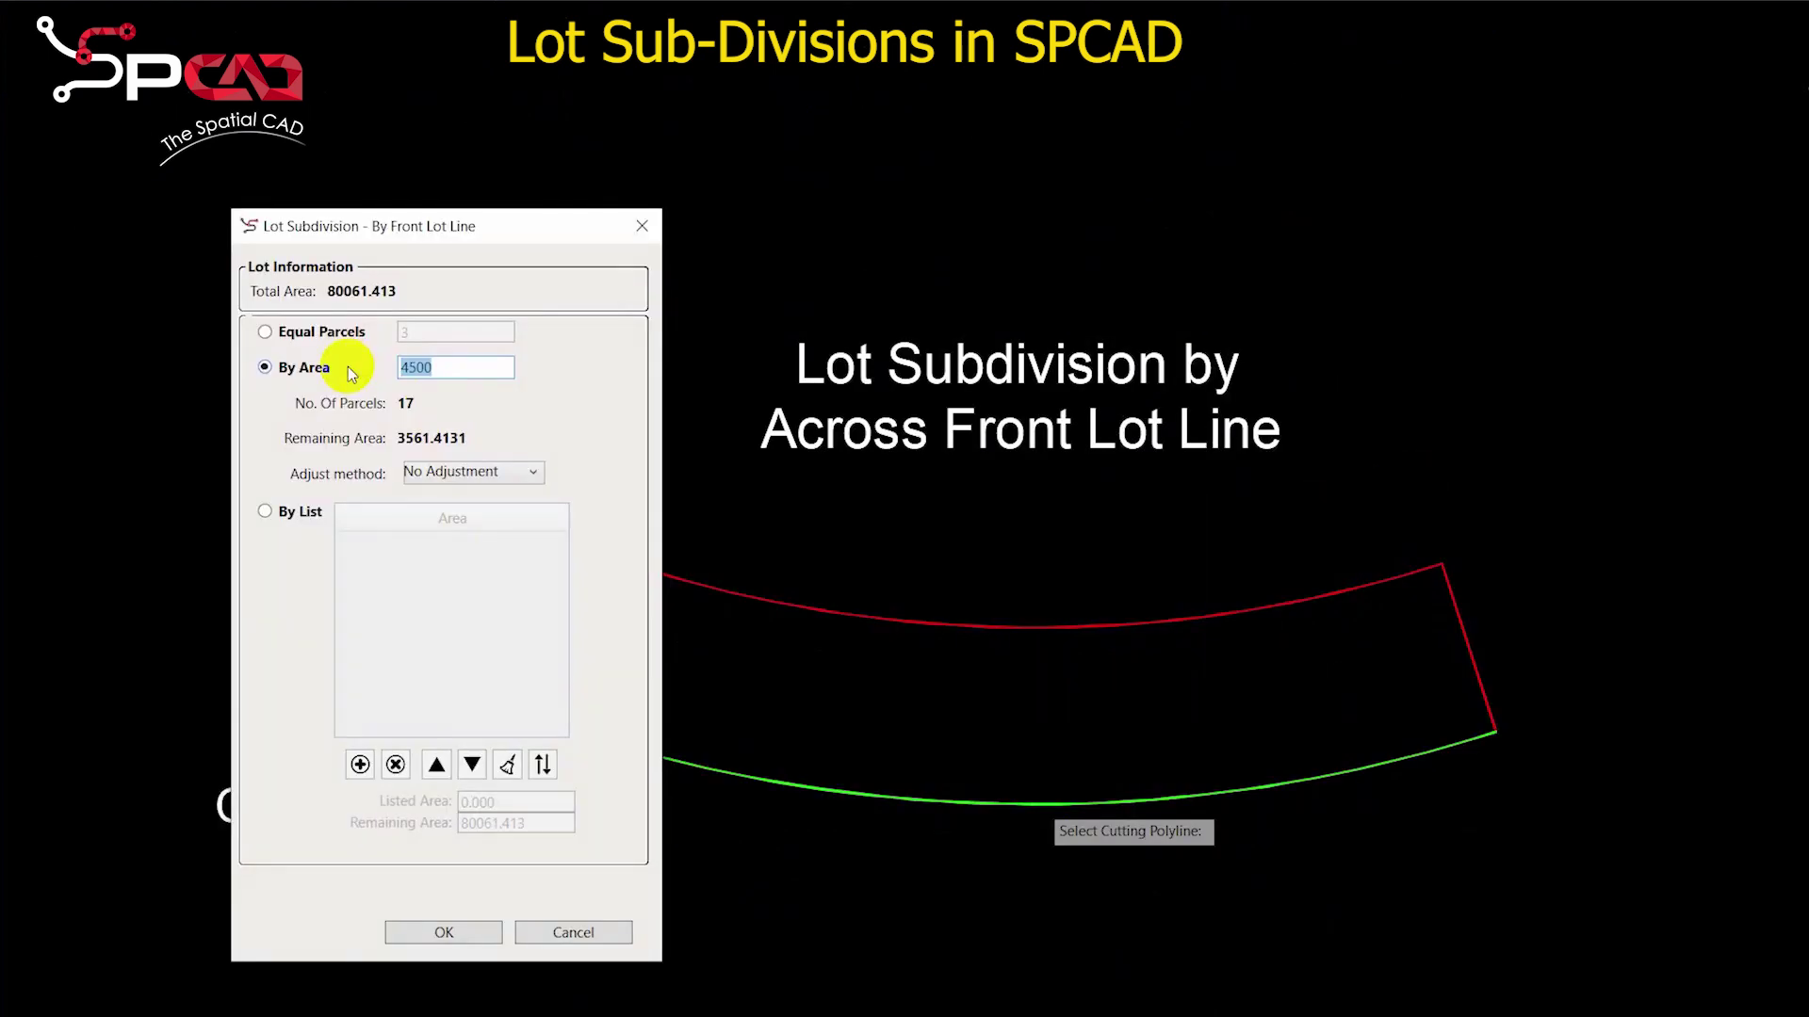
Step: Change the front-lot-line lot area to 7500 and apply the subdivision
text(4500)
key(BackSpace)
key(BackSpace)
key(BackSpace)
text(7500)
click(429, 475)
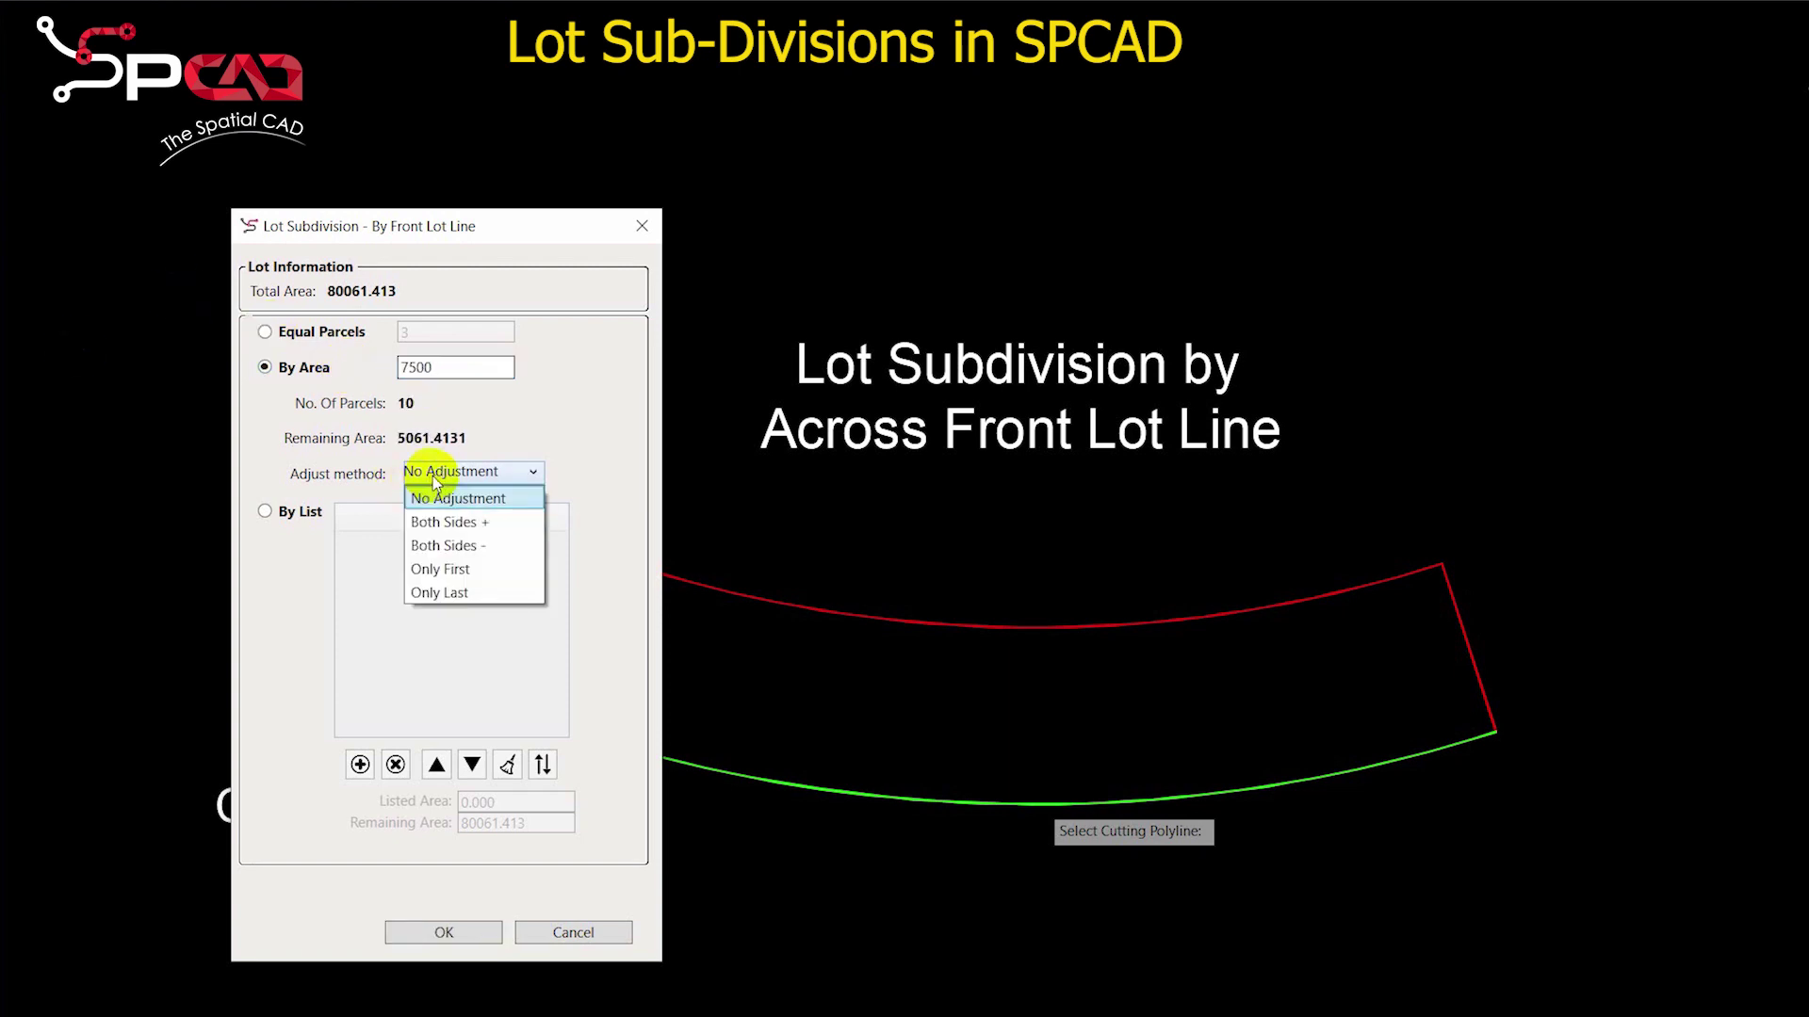
click(465, 940)
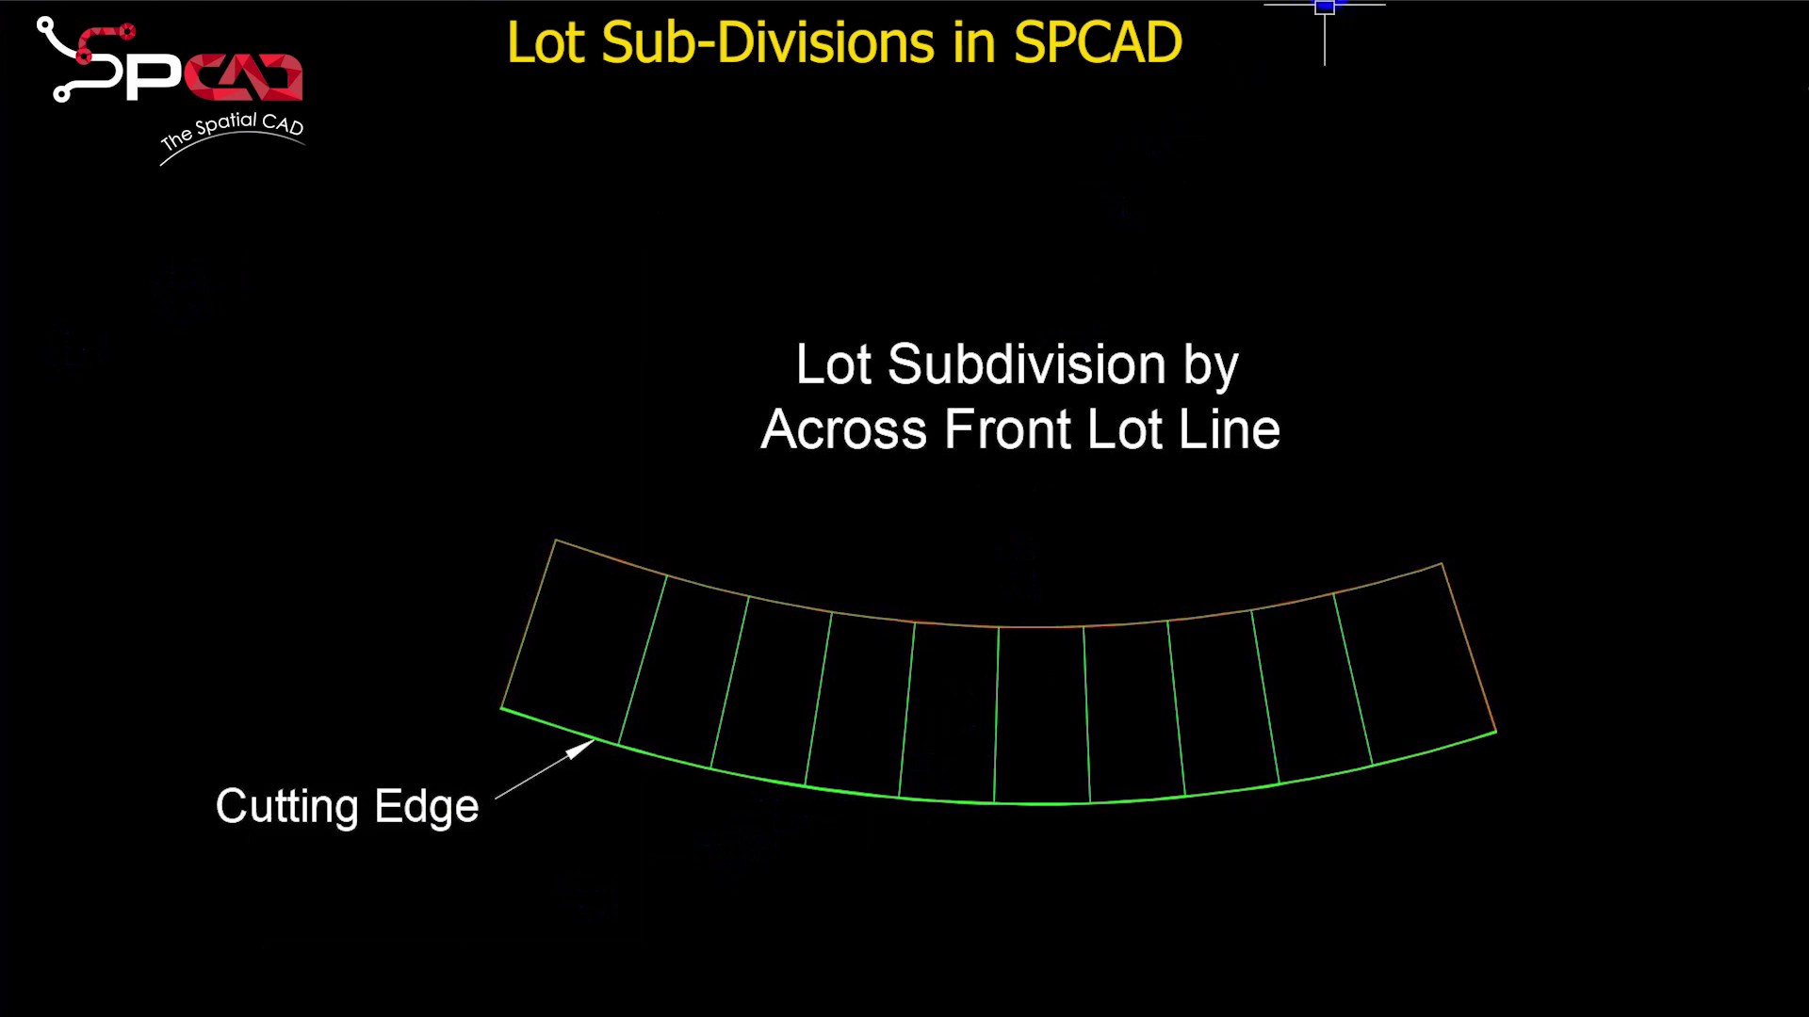
Step: Draw a numbering fence across the new parcels to label lots 161–170
click(1501, 634)
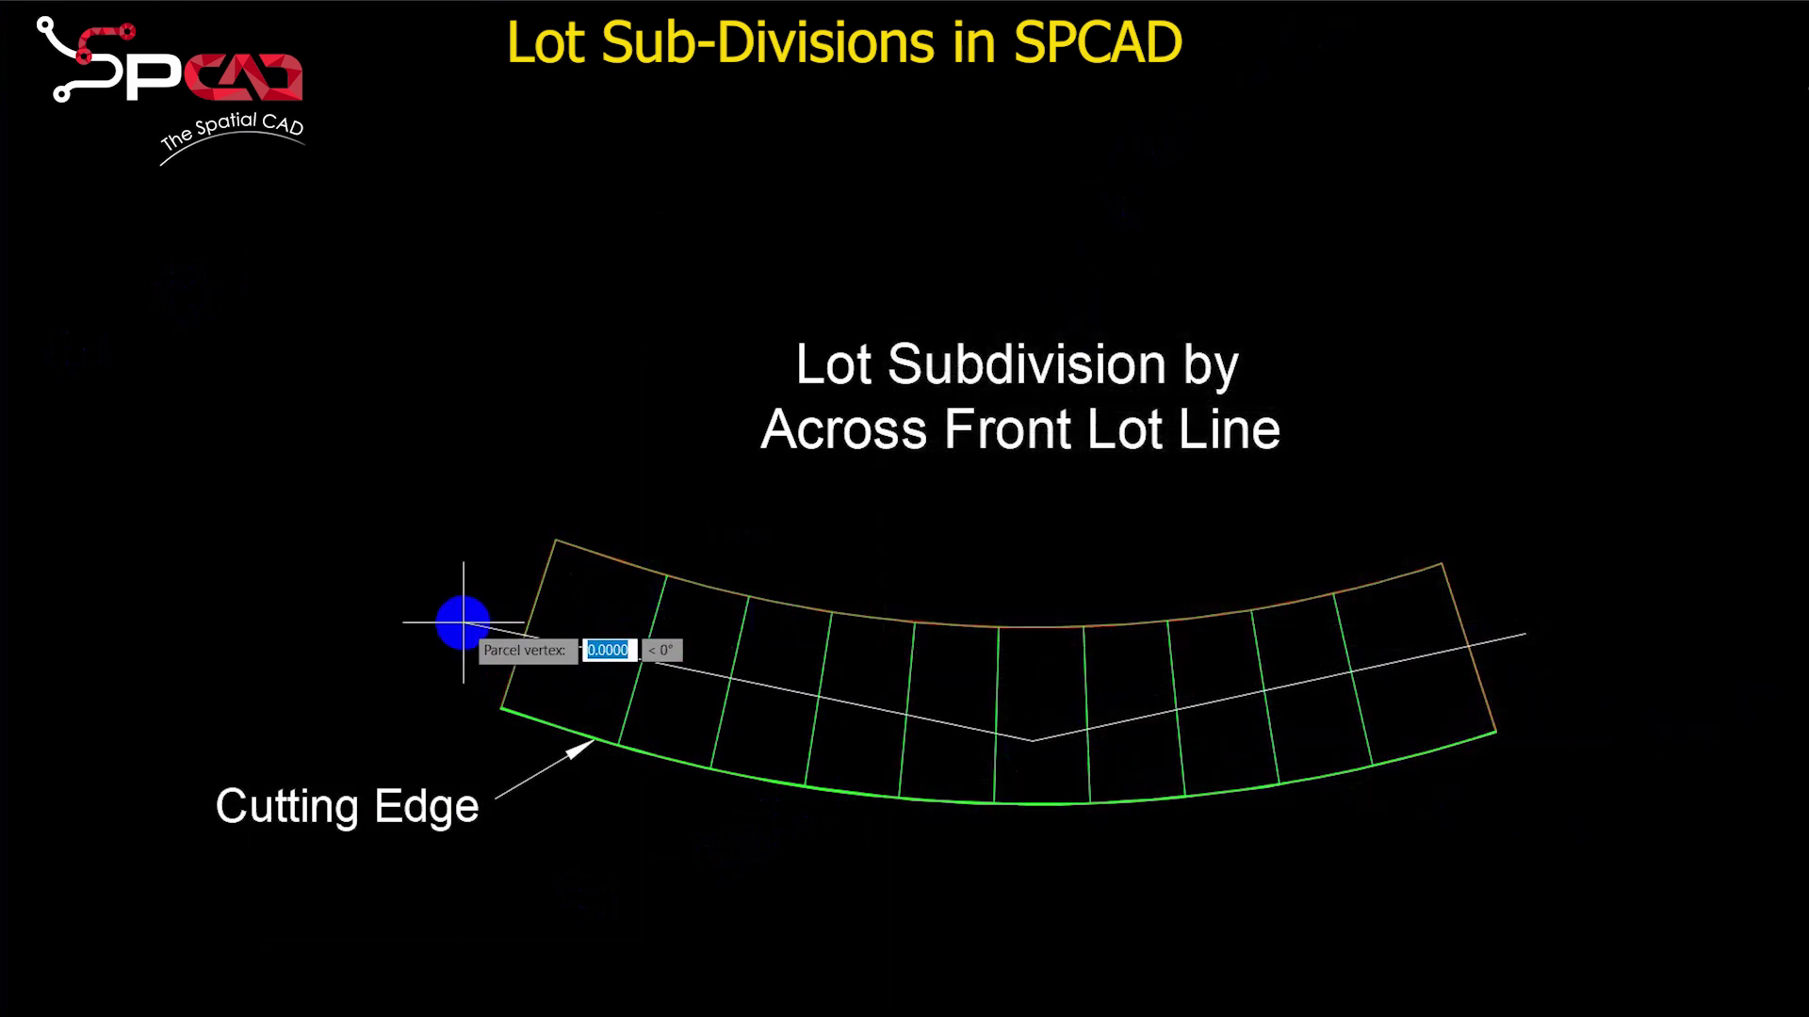
click(462, 623)
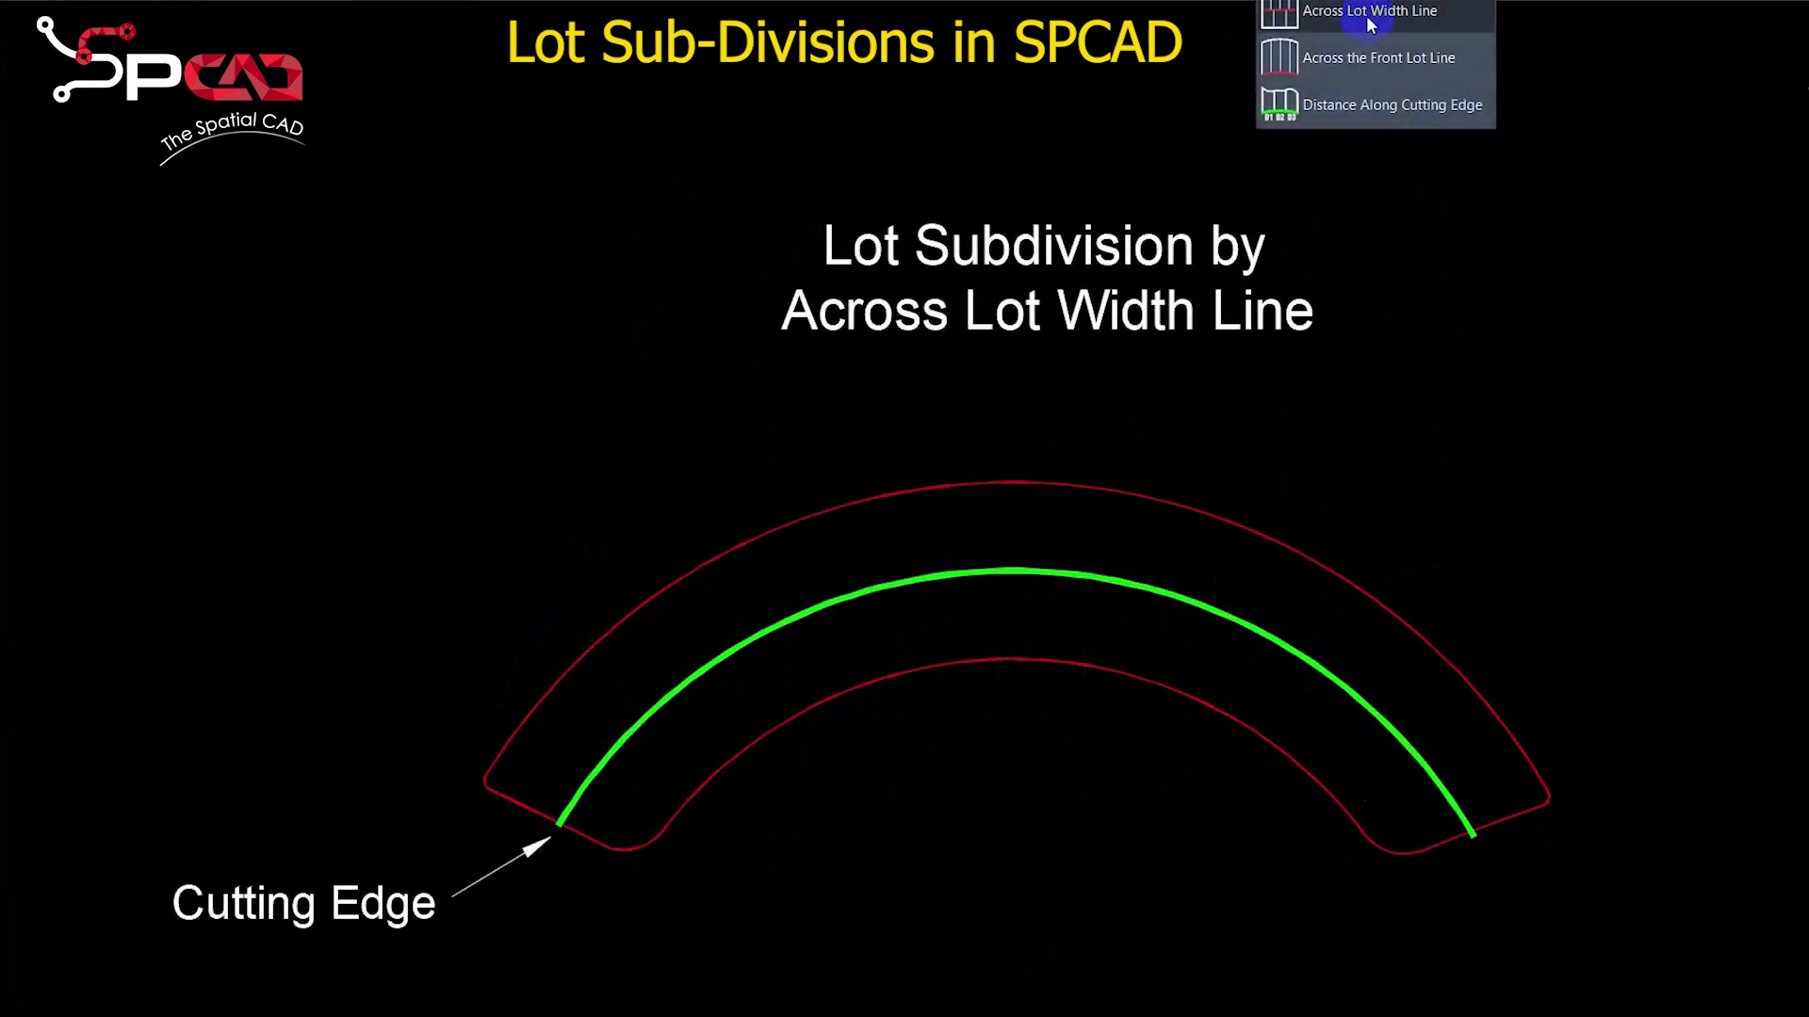
click(1483, 23)
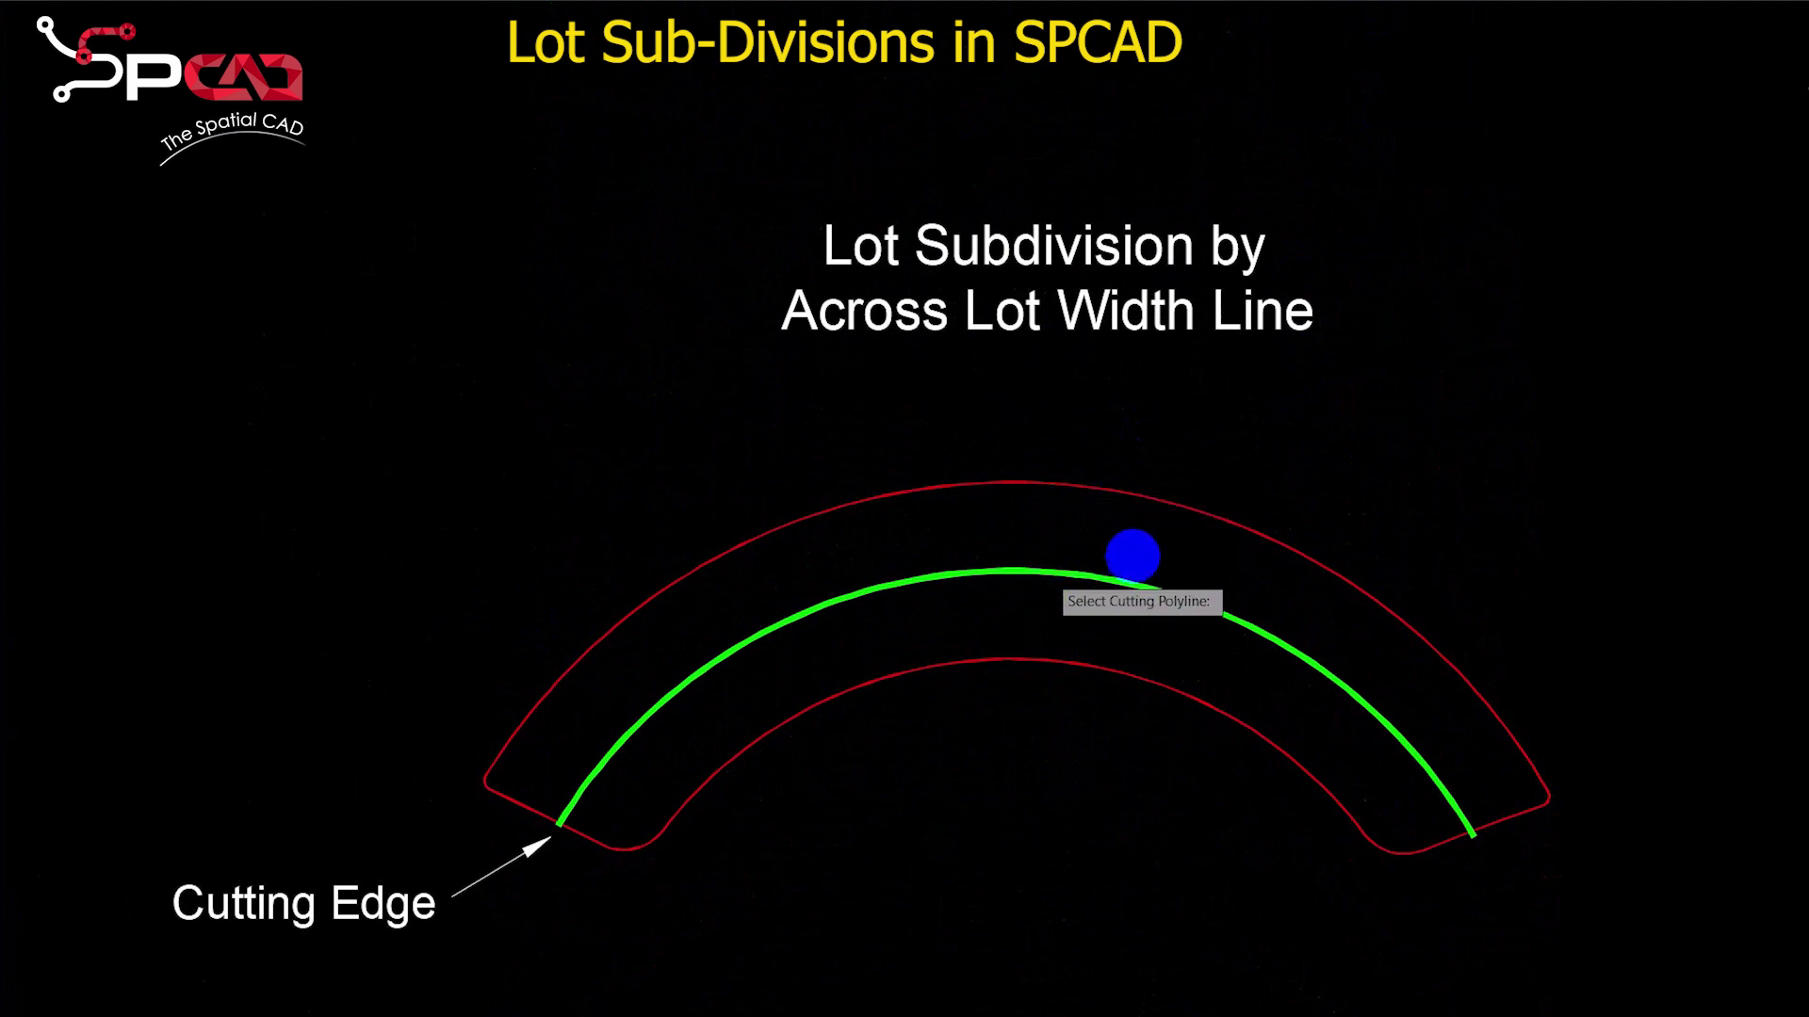
Step: Split the arch lot into 10 equal parcels on the left and 12 on the right
click(1134, 553)
click(1036, 384)
text(10)
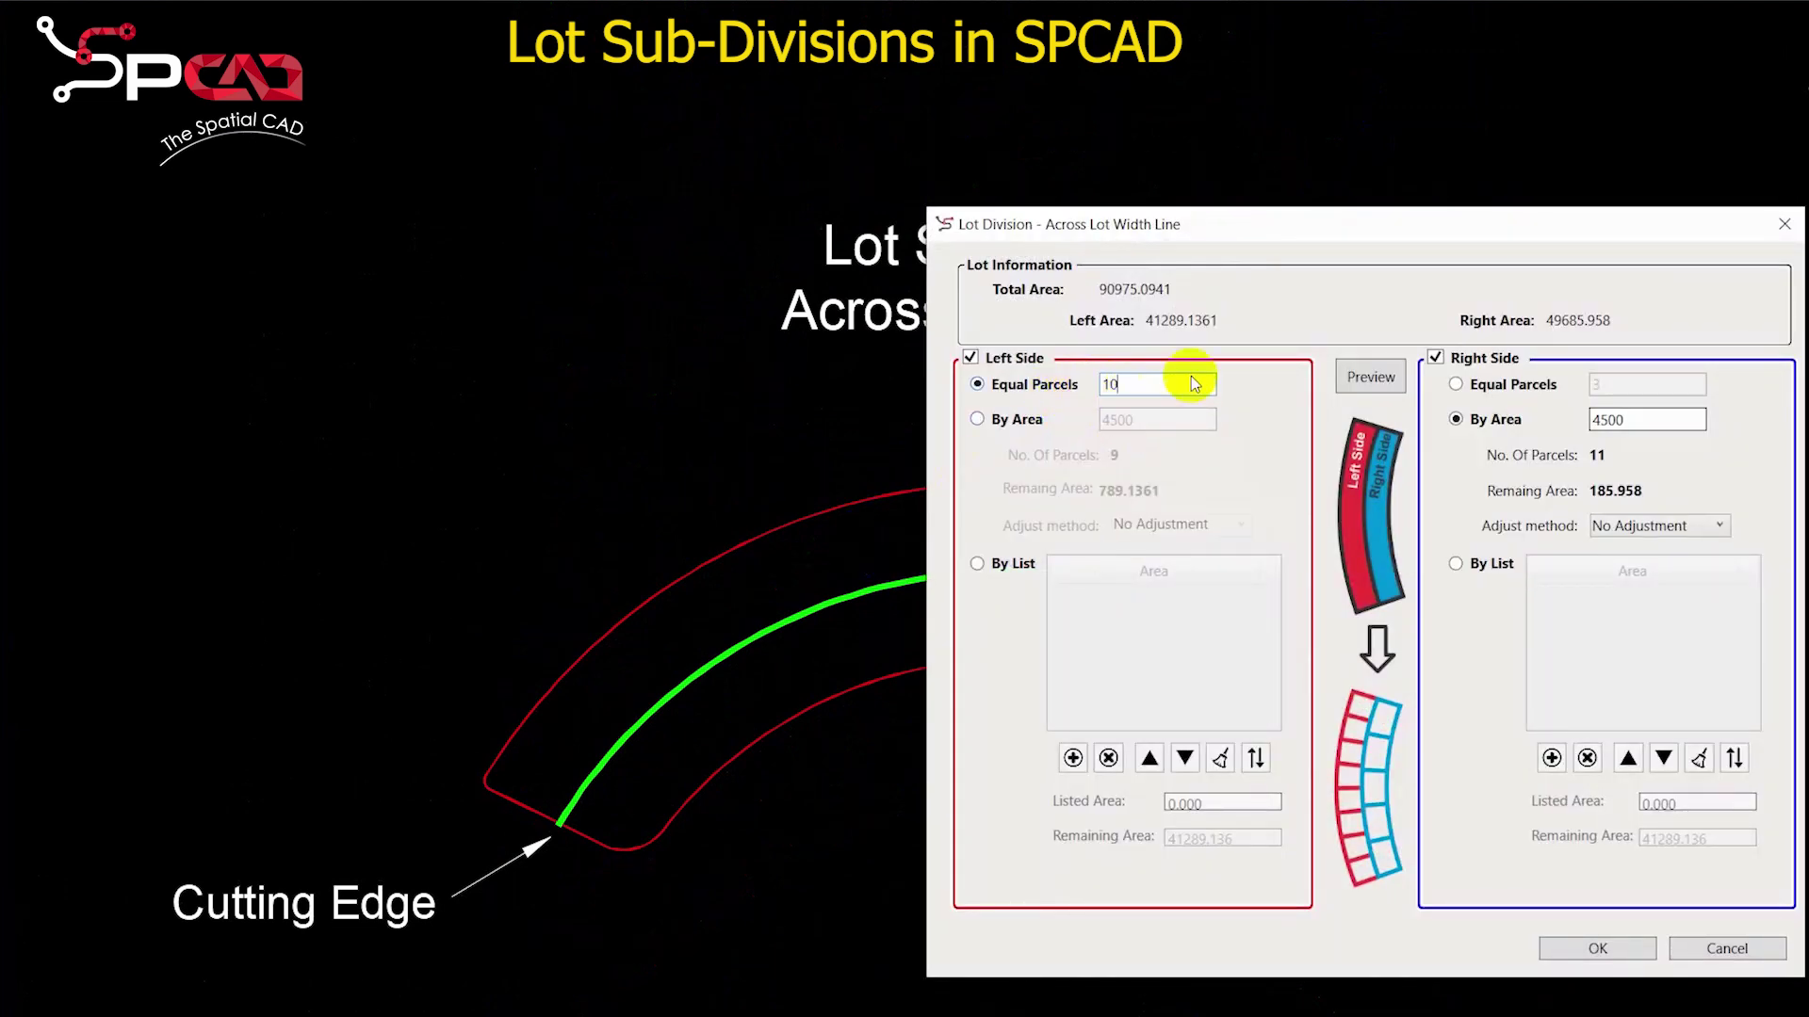
click(1511, 386)
text(12)
click(1577, 946)
Step: Trace a numbering fence along the outer then inner lots to label lots 171–192
click(487, 783)
click(768, 532)
click(1066, 479)
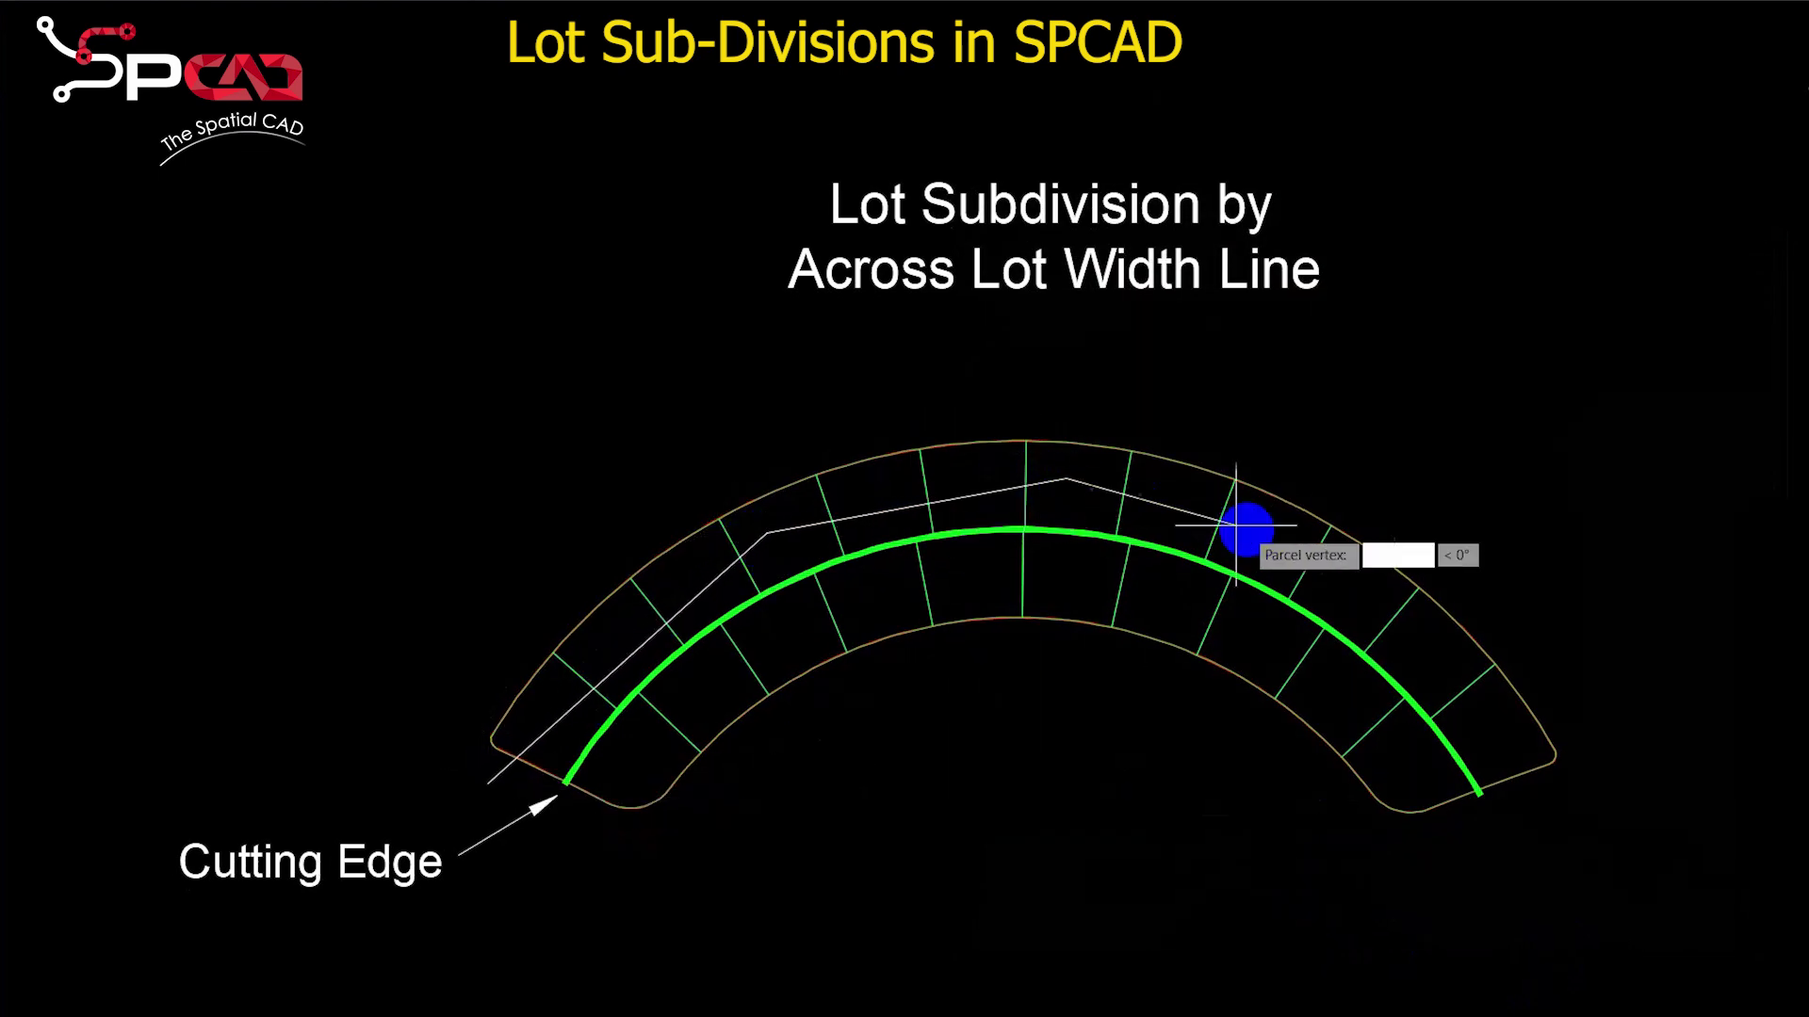
click(1345, 582)
click(1546, 815)
click(1492, 855)
click(1235, 625)
click(1050, 573)
click(843, 594)
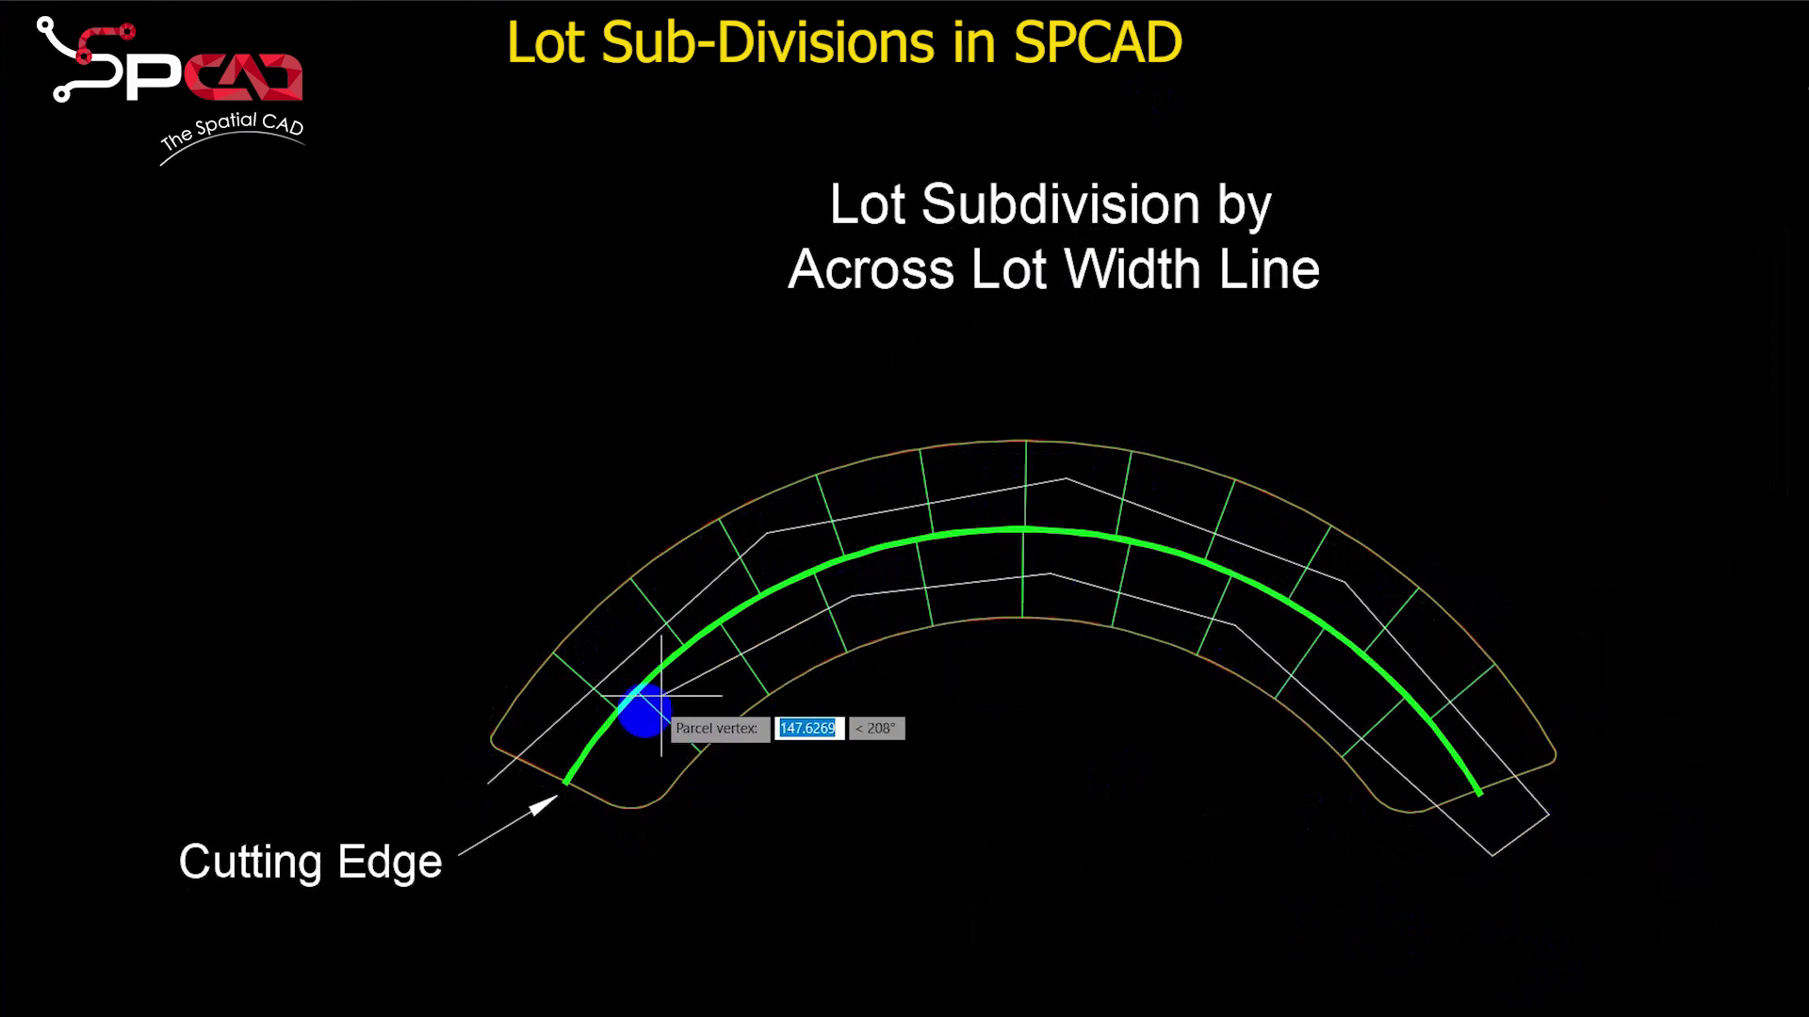
click(565, 837)
key(Return)
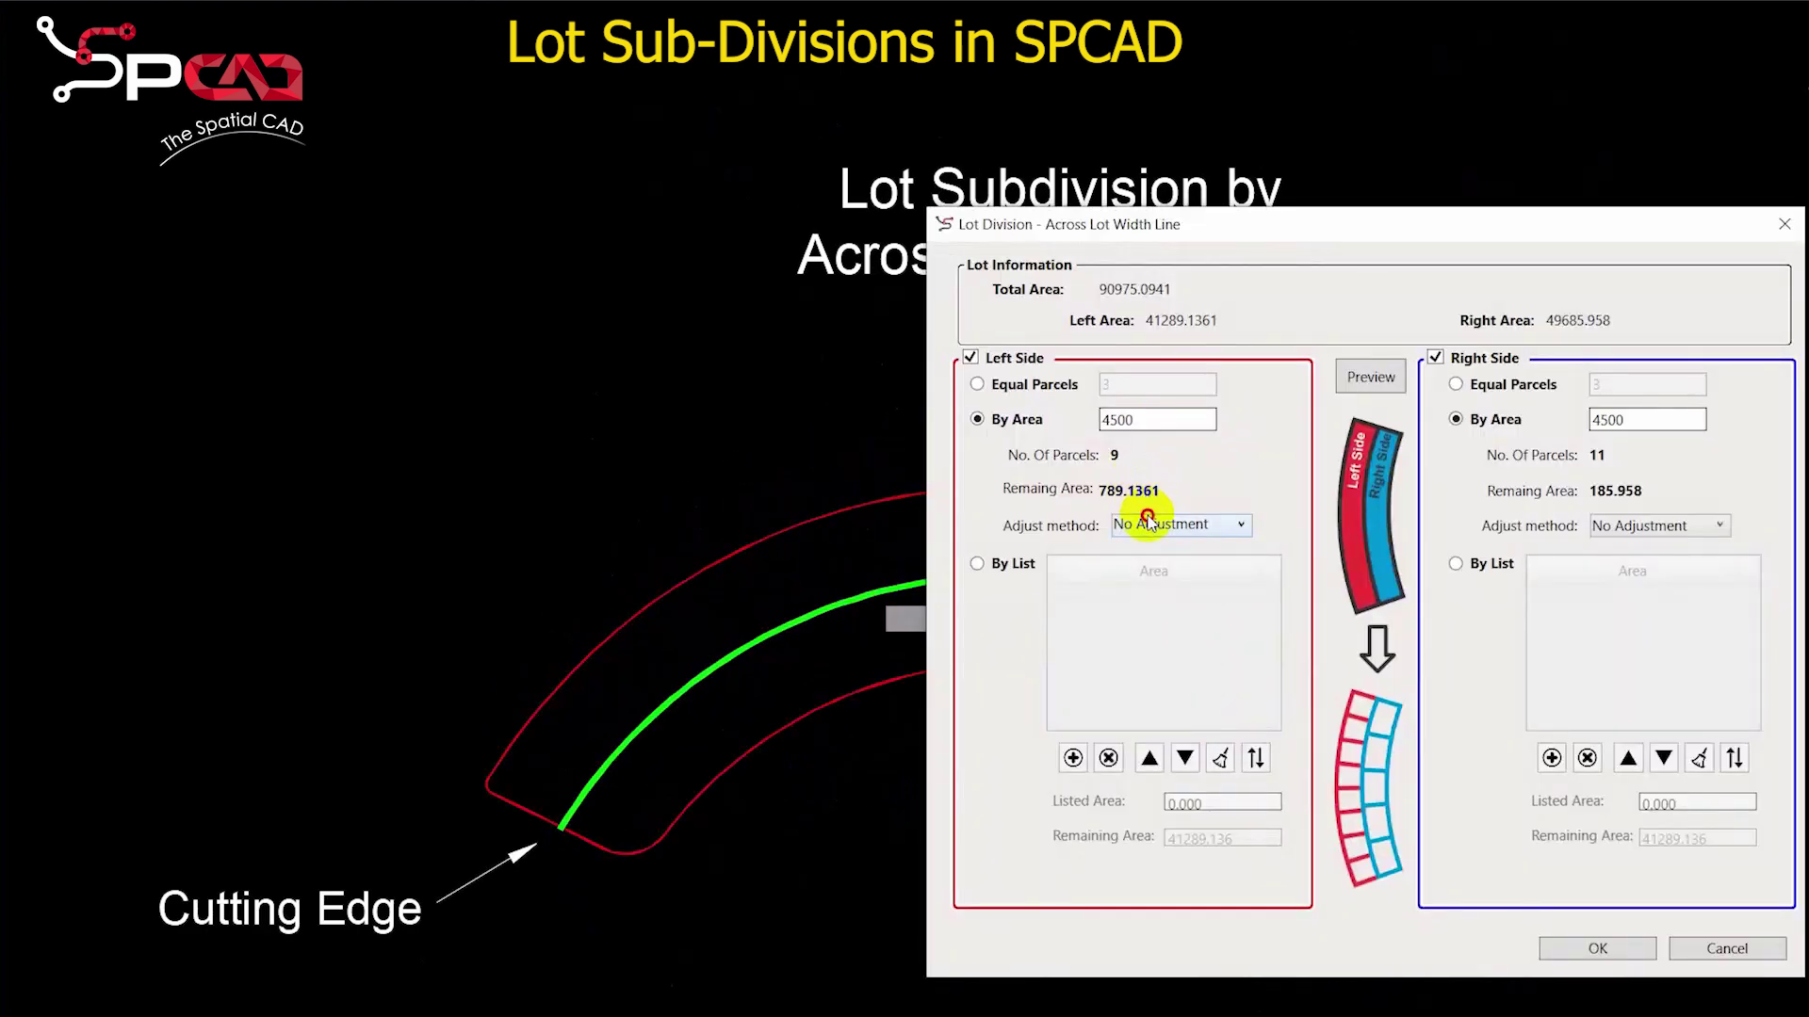
Step: Re-split the arch lot: left 4500 Both Sides +, right By Area 5500 Both Sides -
click(1148, 520)
click(1152, 575)
double_click(1629, 420)
text(5500)
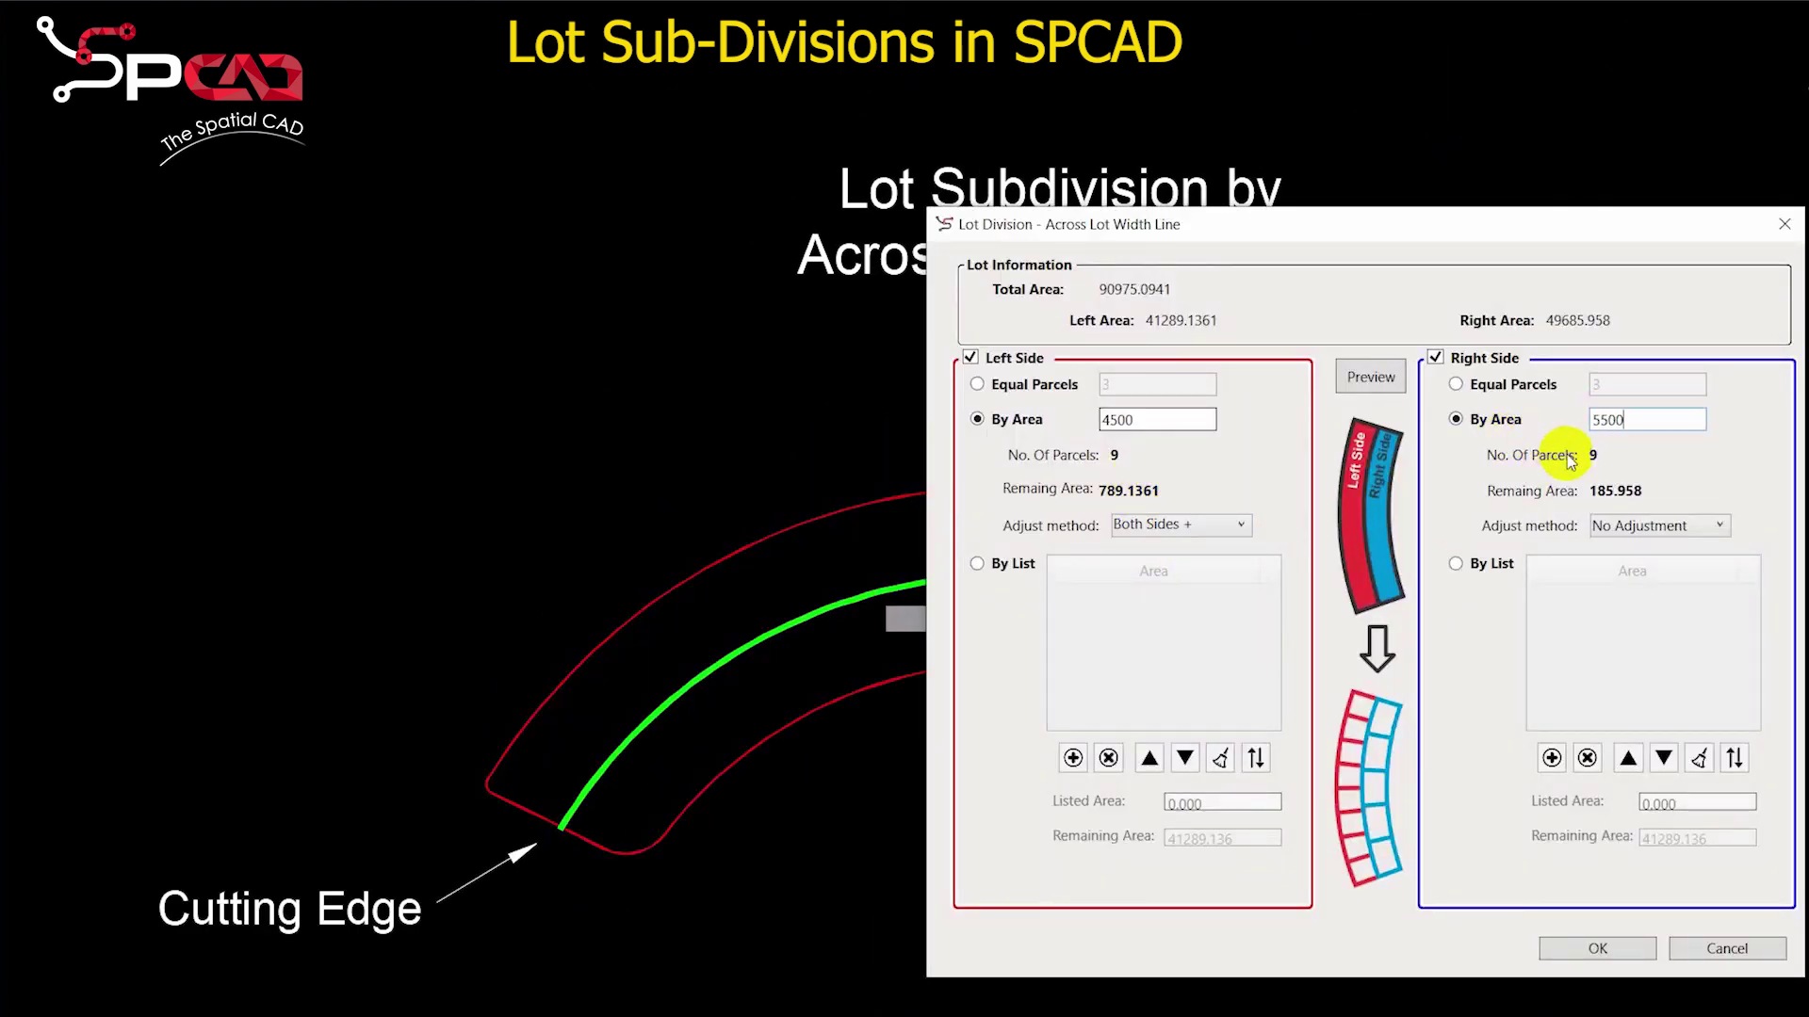
click(1632, 527)
click(1630, 575)
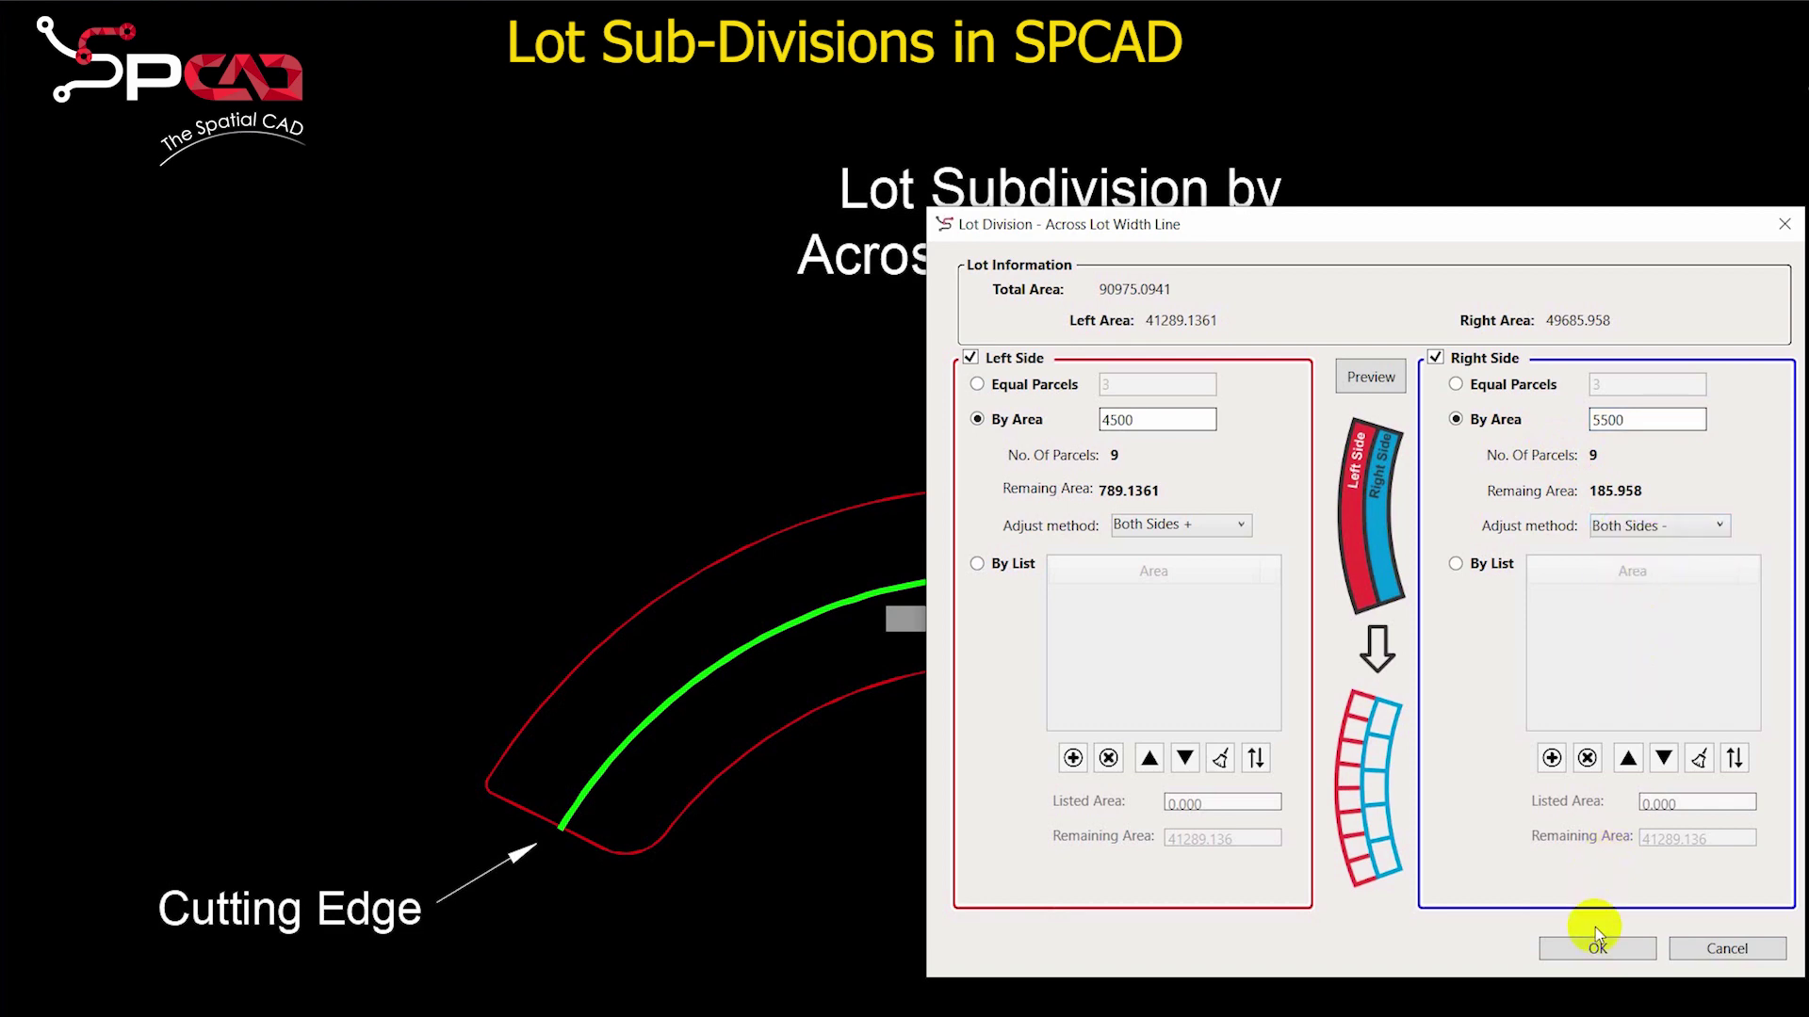
click(1596, 946)
Step: Trace a numbering fence through the outer and inner lots to label lots 193–211
click(1575, 872)
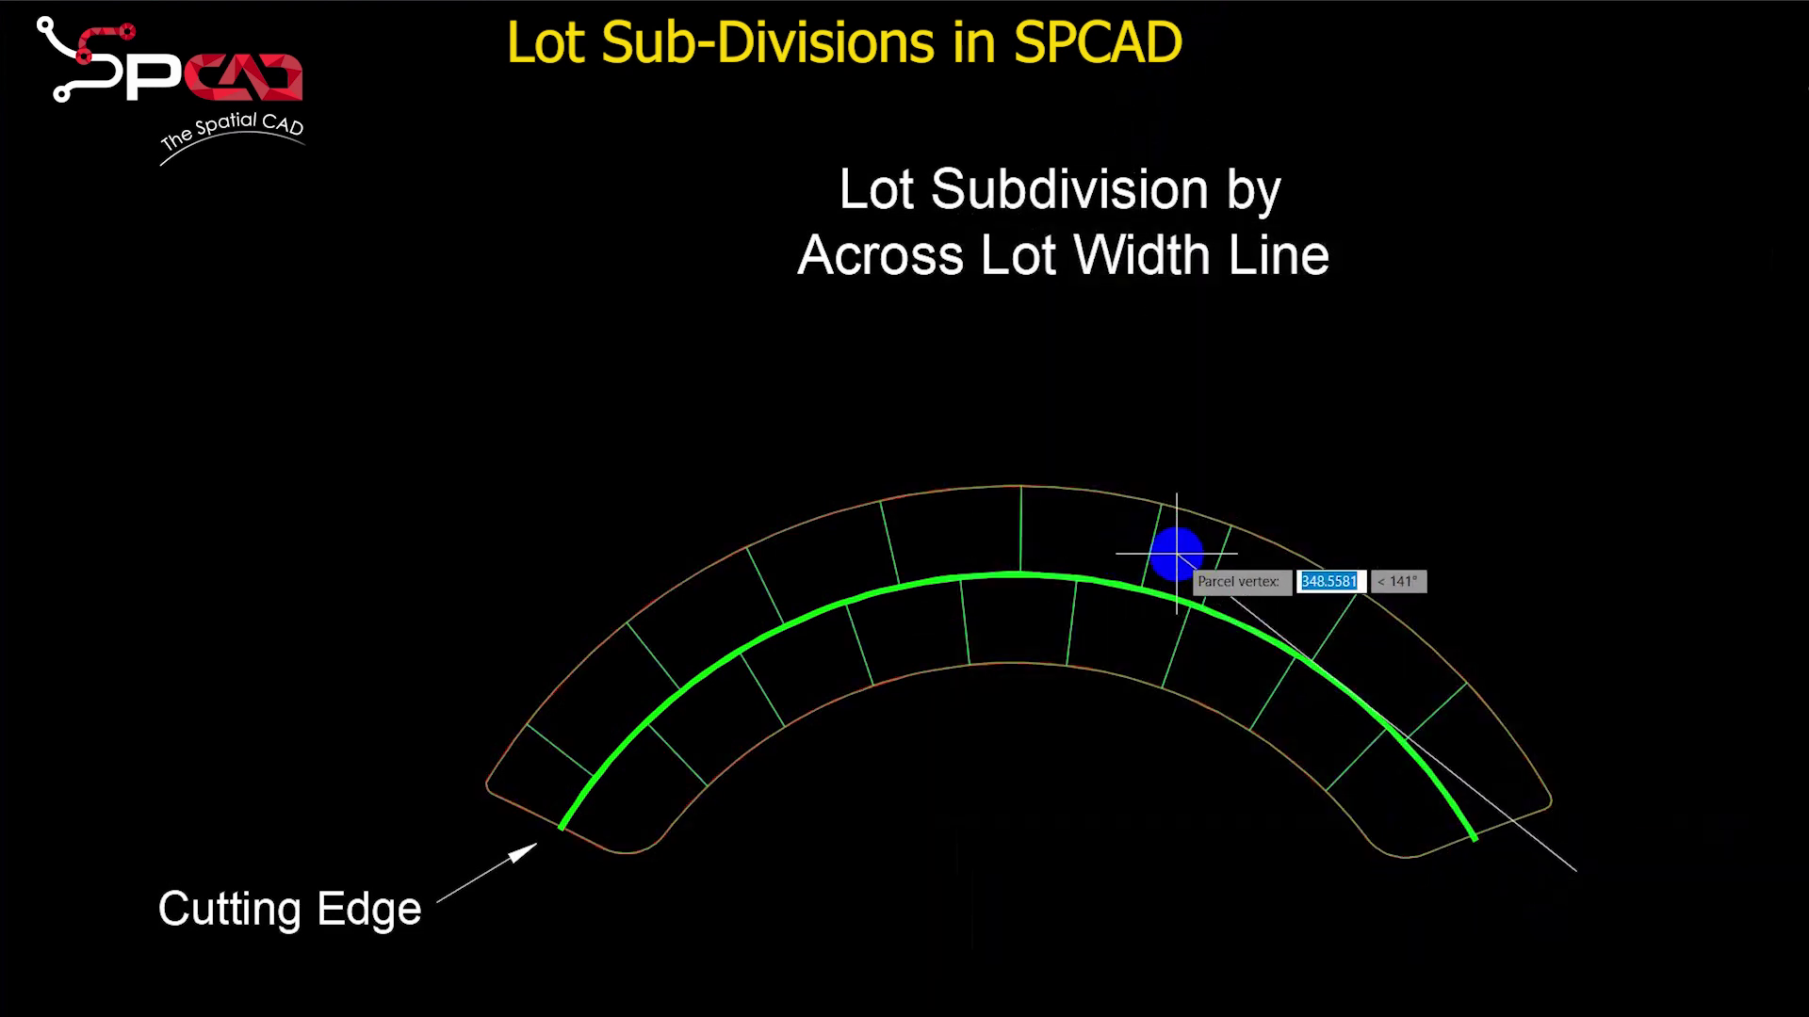
click(1244, 572)
click(943, 528)
click(700, 617)
click(506, 827)
click(570, 893)
click(698, 713)
click(920, 630)
click(1102, 627)
click(1326, 720)
click(1500, 887)
key(Return)
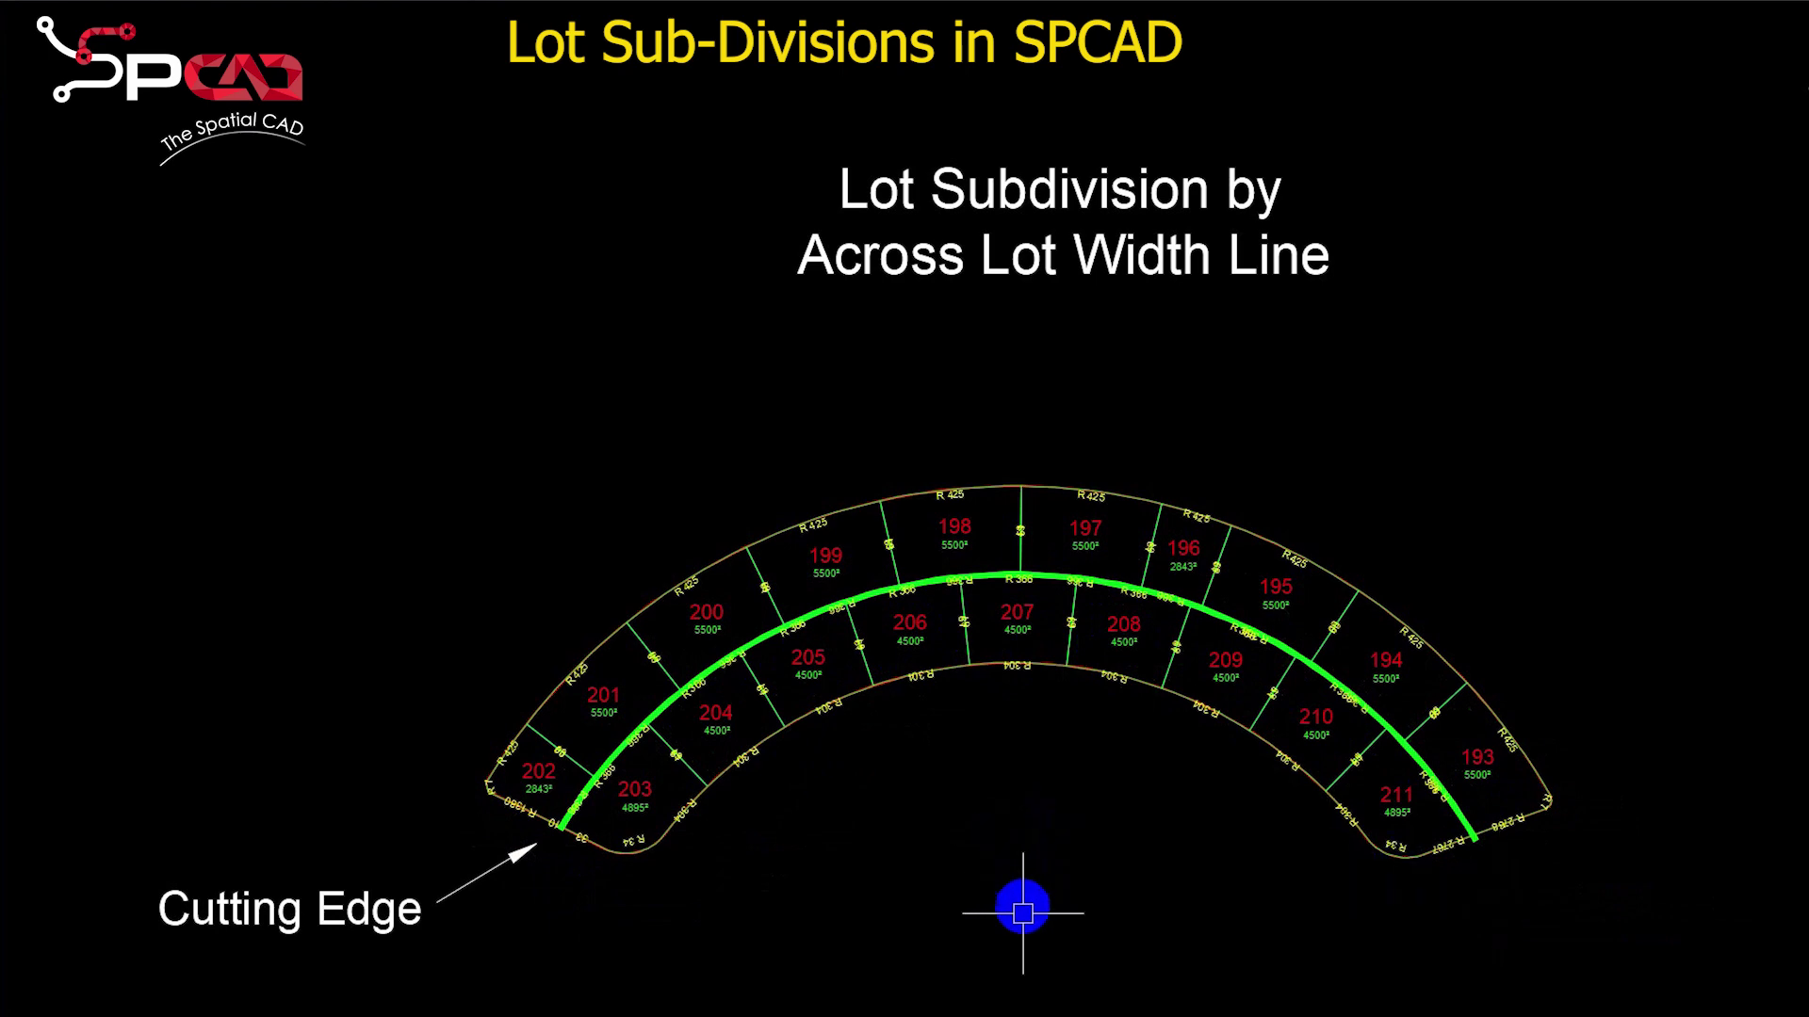